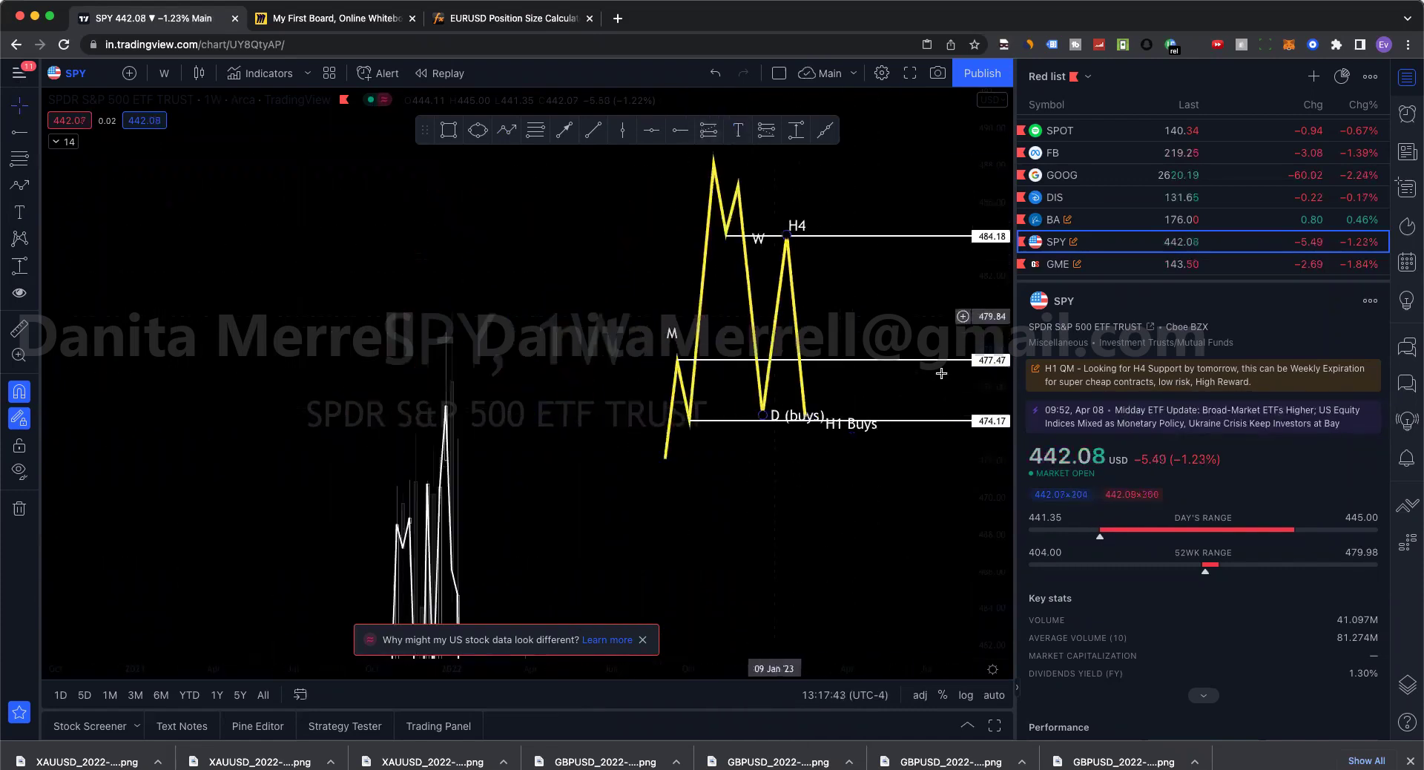
# - Examine SPY's weekly price action around the purple zone and check it against the direction, setup and roadblock columns on the Miro board
pyautogui.moveTo(760, 487); pyautogui.dragTo(749, 216)
pyautogui.moveTo(988, 600); pyautogui.dragTo(995, 246)
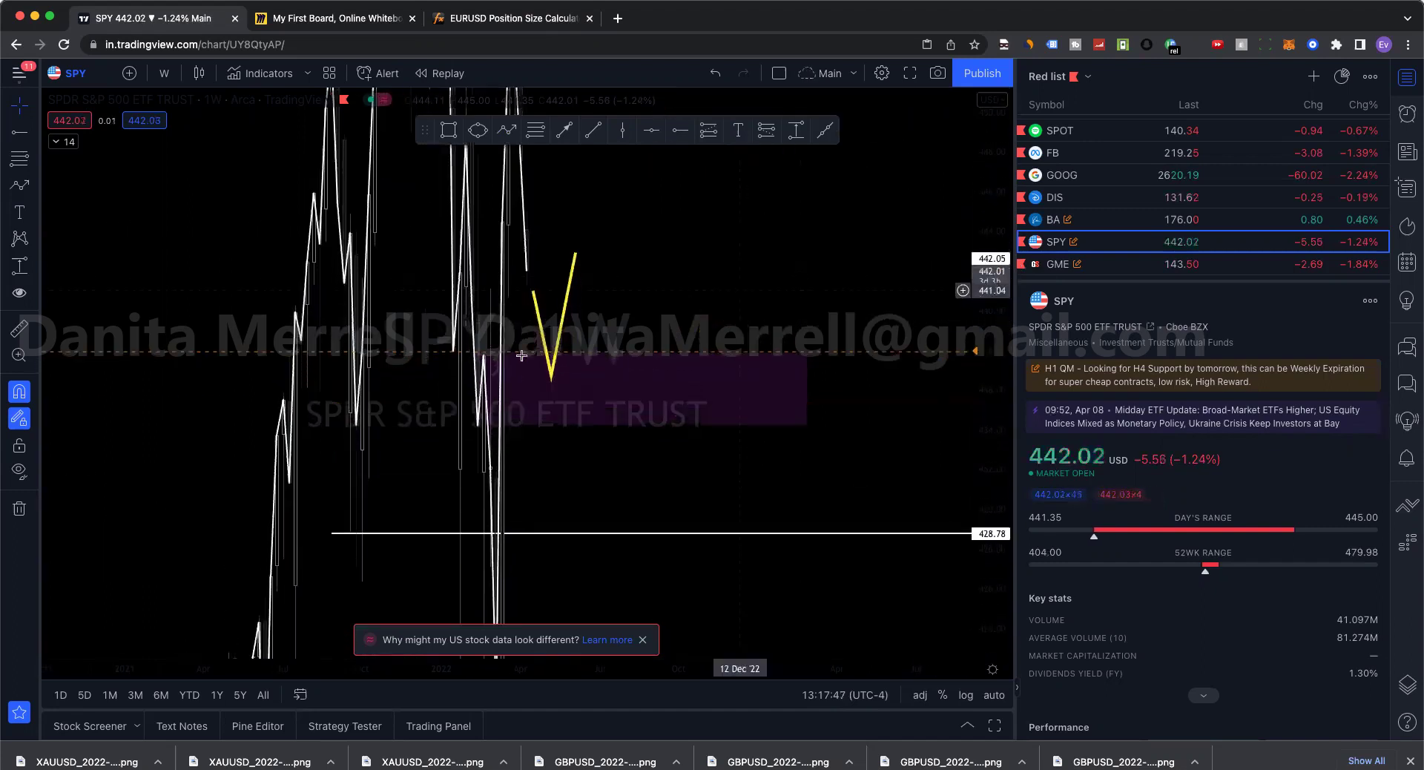
pyautogui.scroll(5, 511, 373)
pyautogui.moveTo(449, 263); pyautogui.dragTo(684, 273)
pyautogui.moveTo(996, 154); pyautogui.dragTo(994, 338)
pyautogui.click(329, 15)
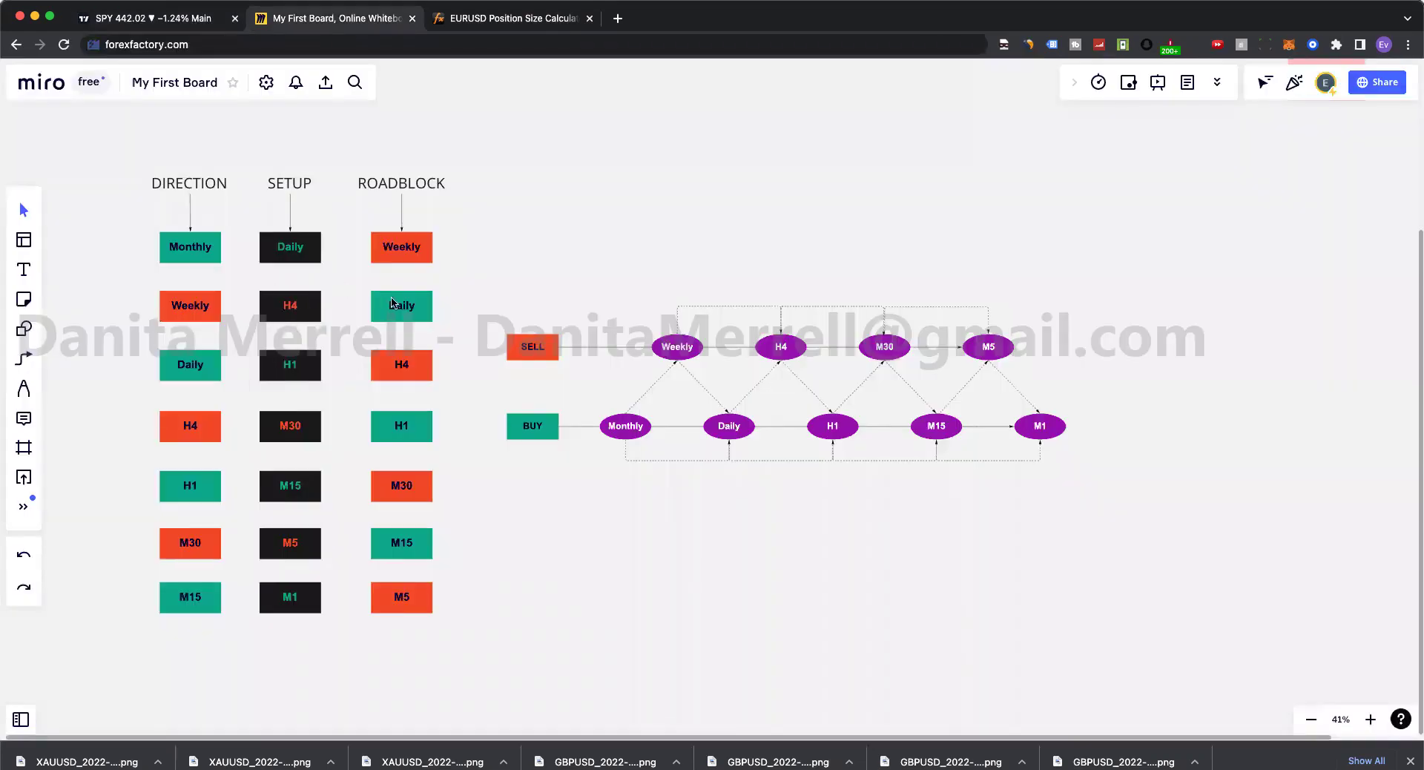
pyautogui.click(144, 18)
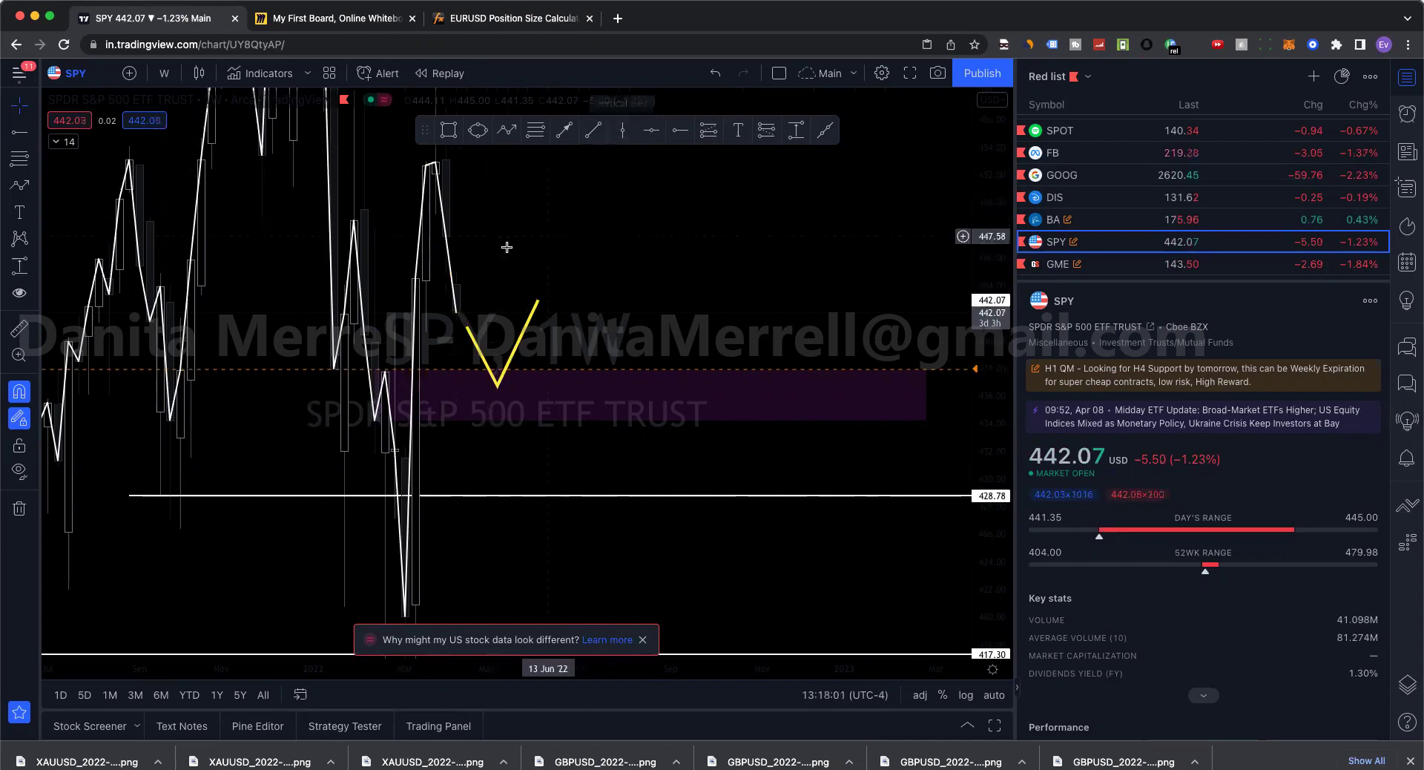
# - Replace the yellow V-shaped path above SPY's purple zone with a horizontal ray at 444.11 starting from the latest weekly candle
pyautogui.moveTo(686, 216); pyautogui.dragTo(706, 396)
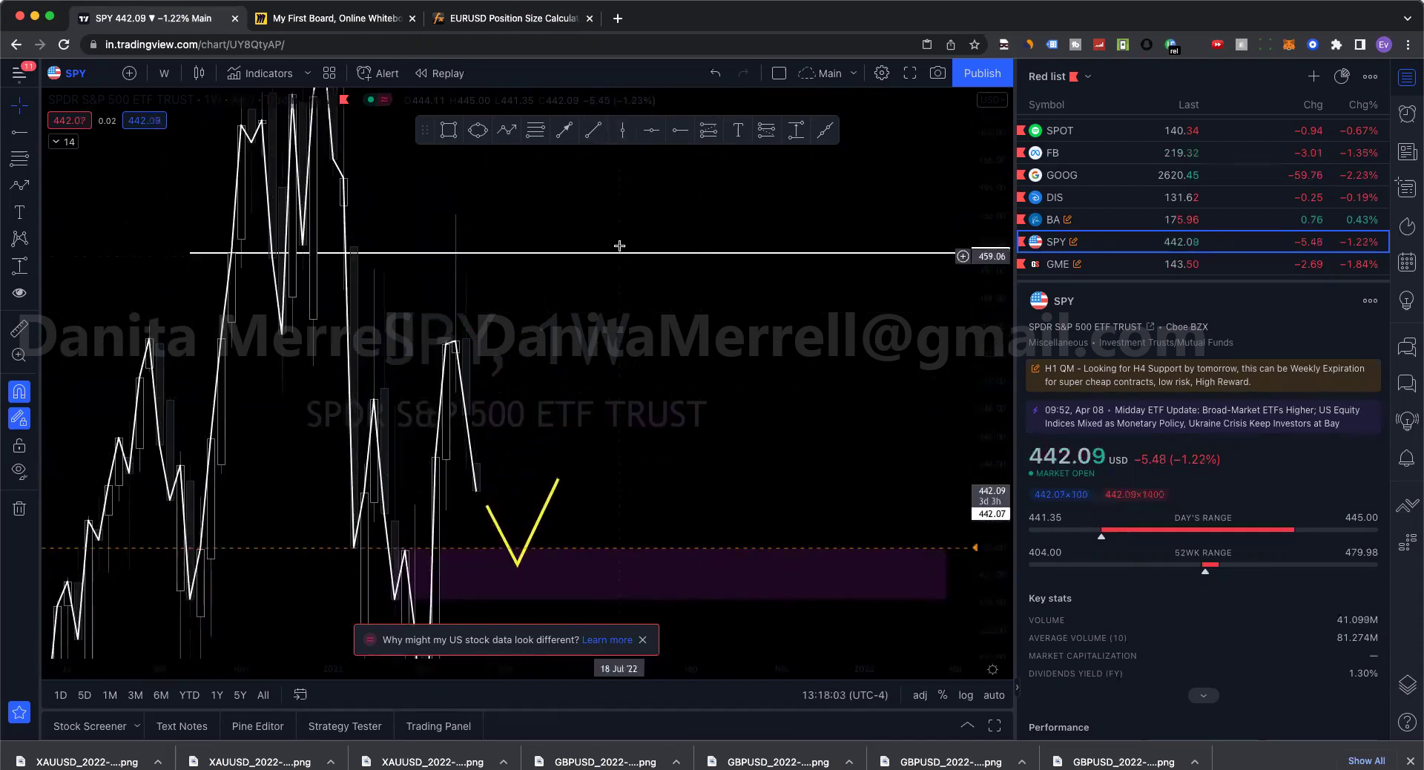
pyautogui.moveTo(992, 241); pyautogui.dragTo(991, 298)
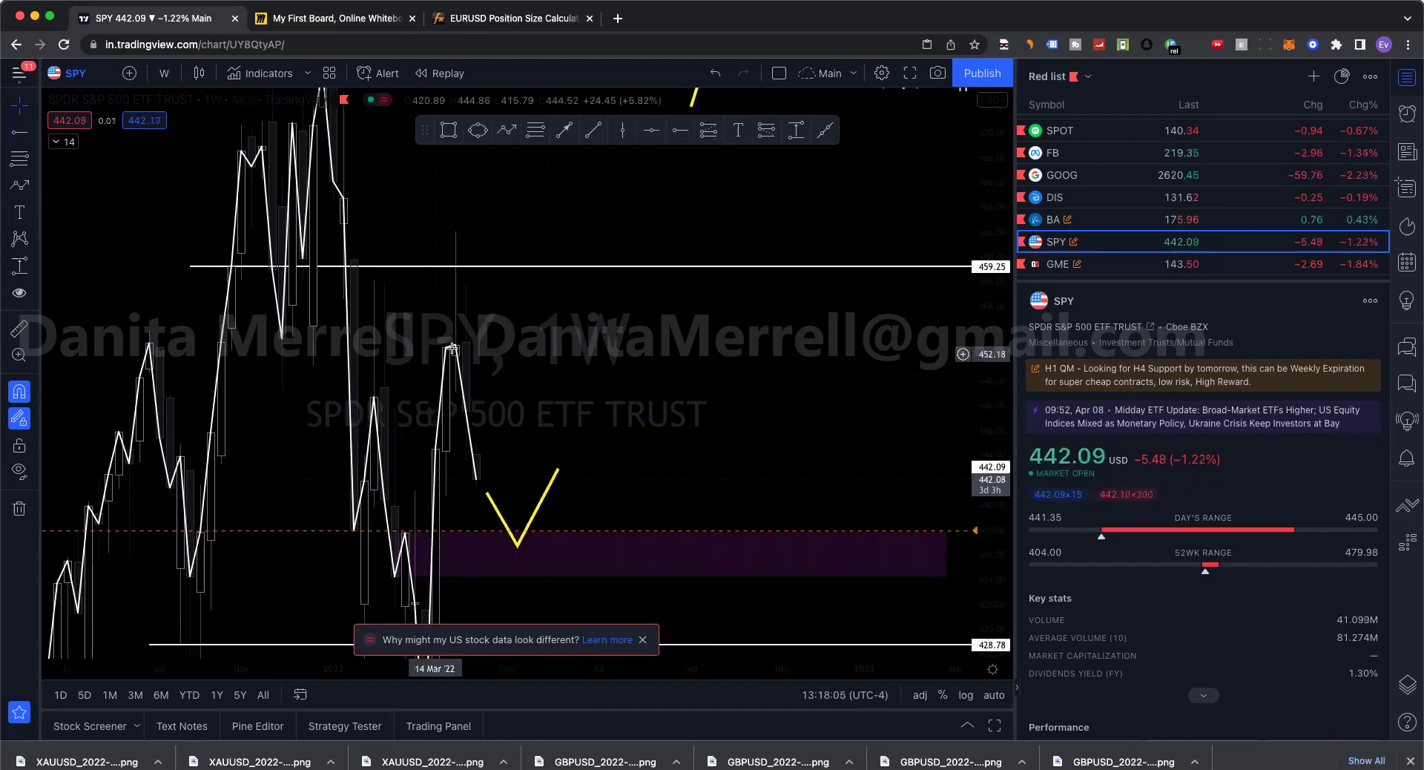
pyautogui.moveTo(683, 460); pyautogui.dragTo(794, 388)
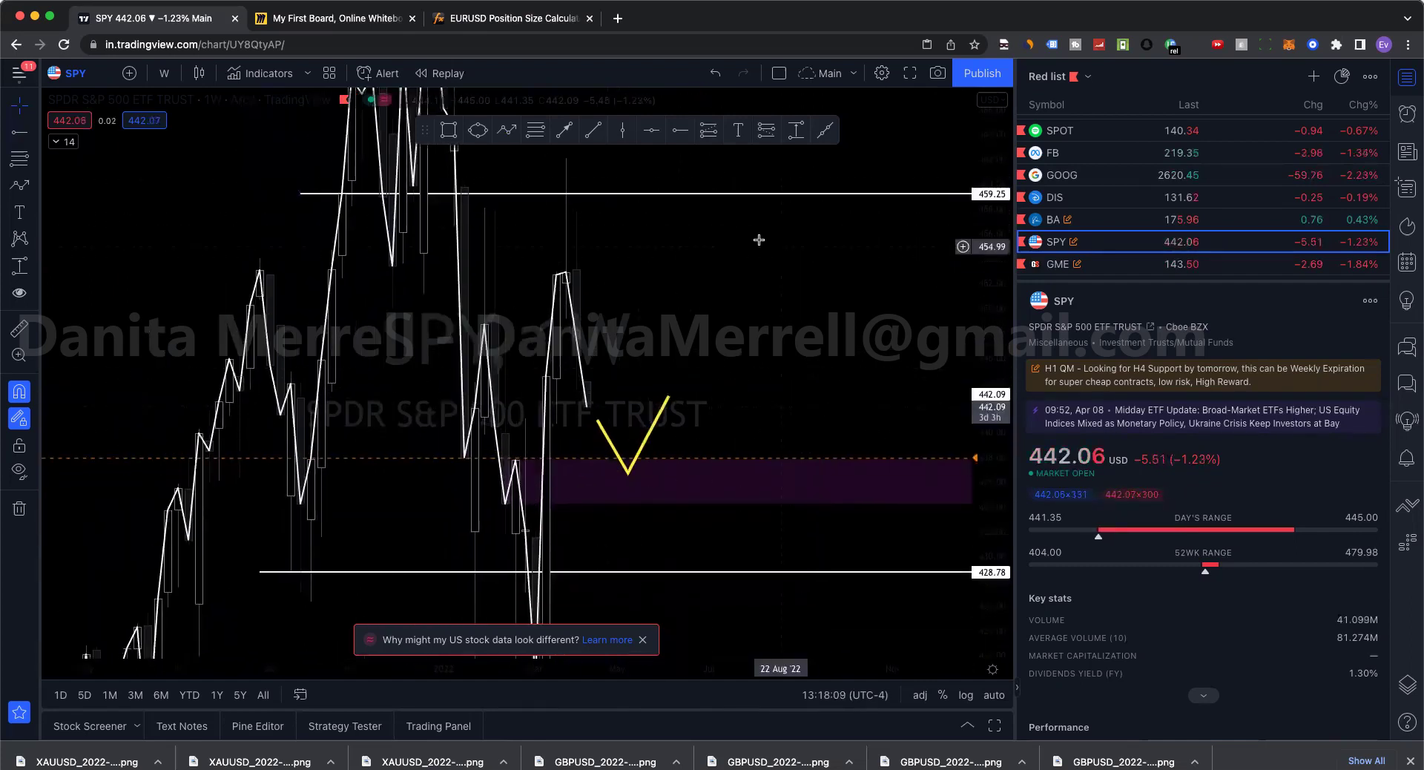
pyautogui.scroll(-2, 668, 386)
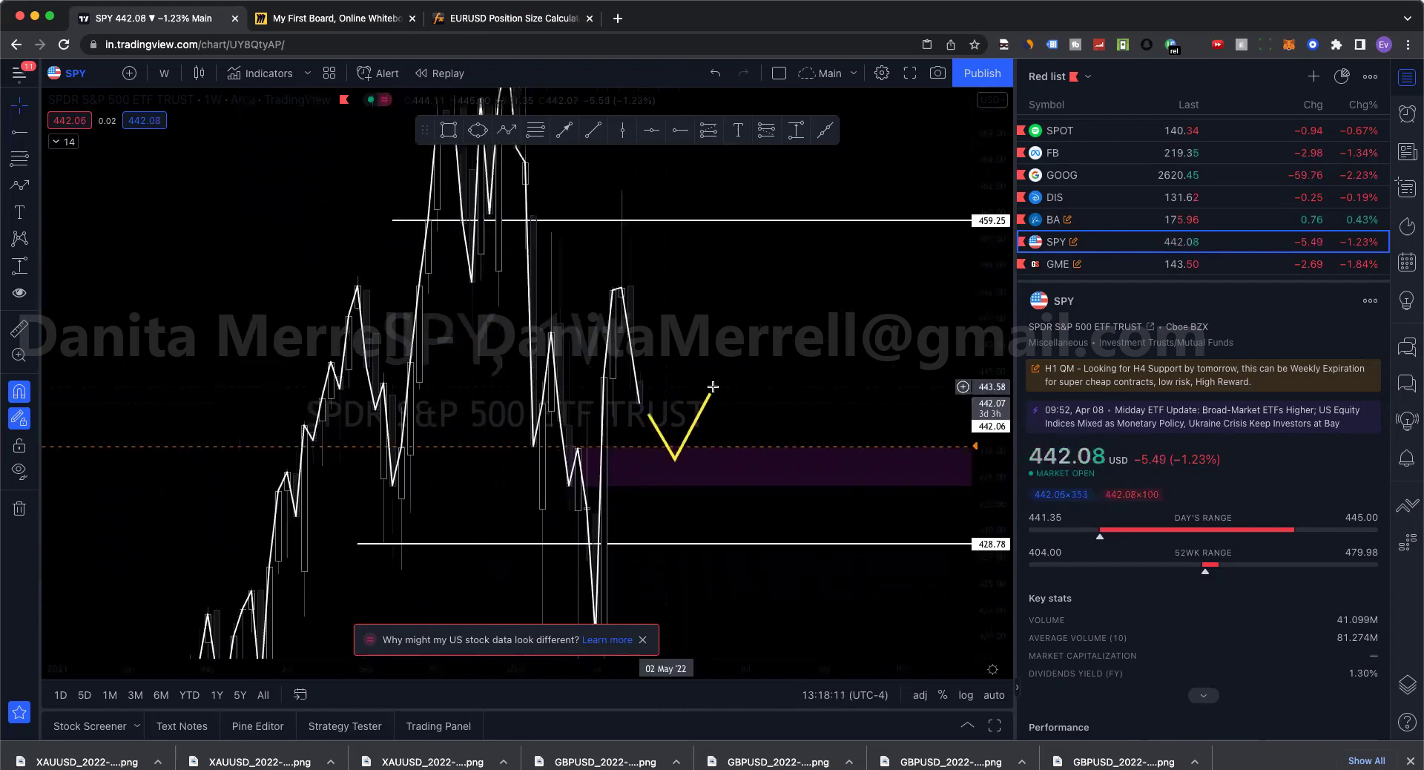
pyautogui.click(698, 420)
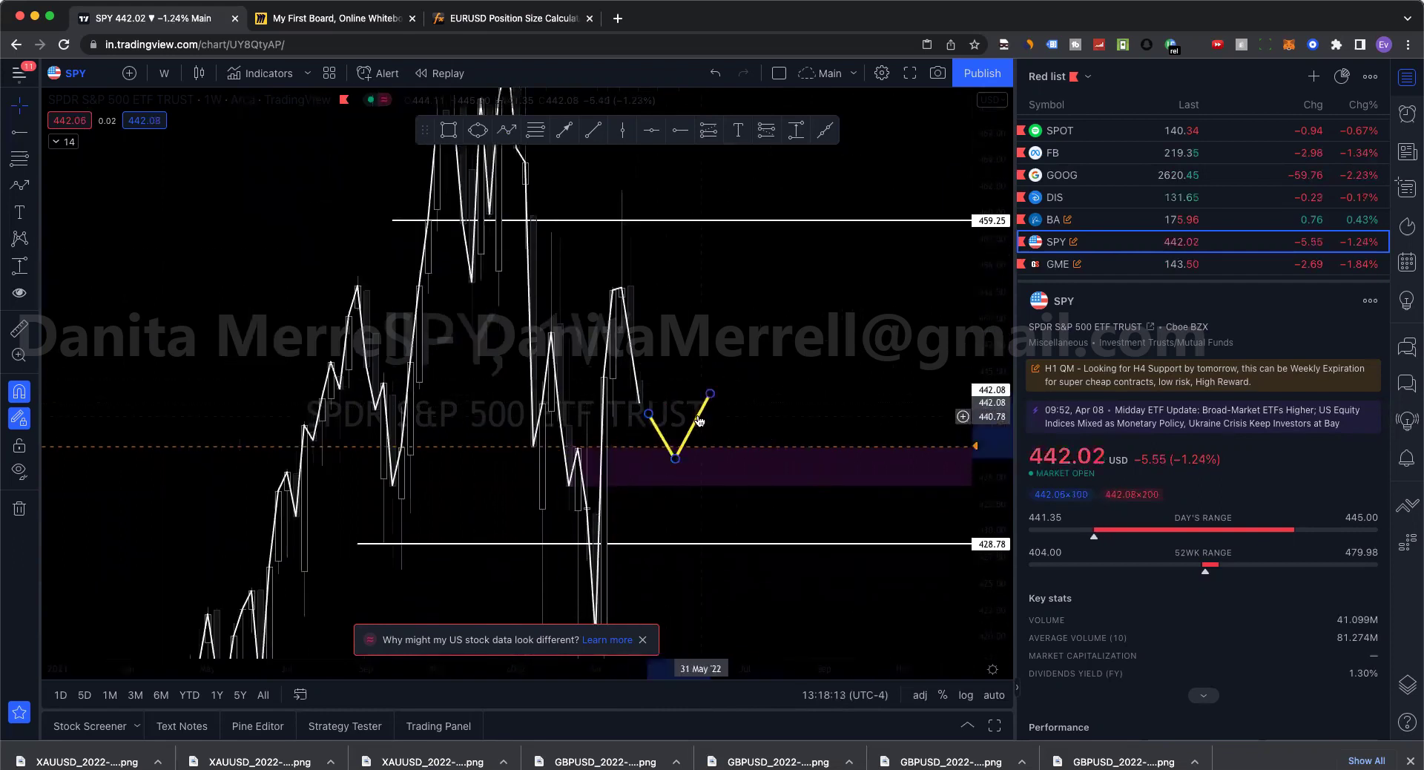
pyautogui.press('Delete')
pyautogui.click(680, 129)
pyautogui.click(638, 379)
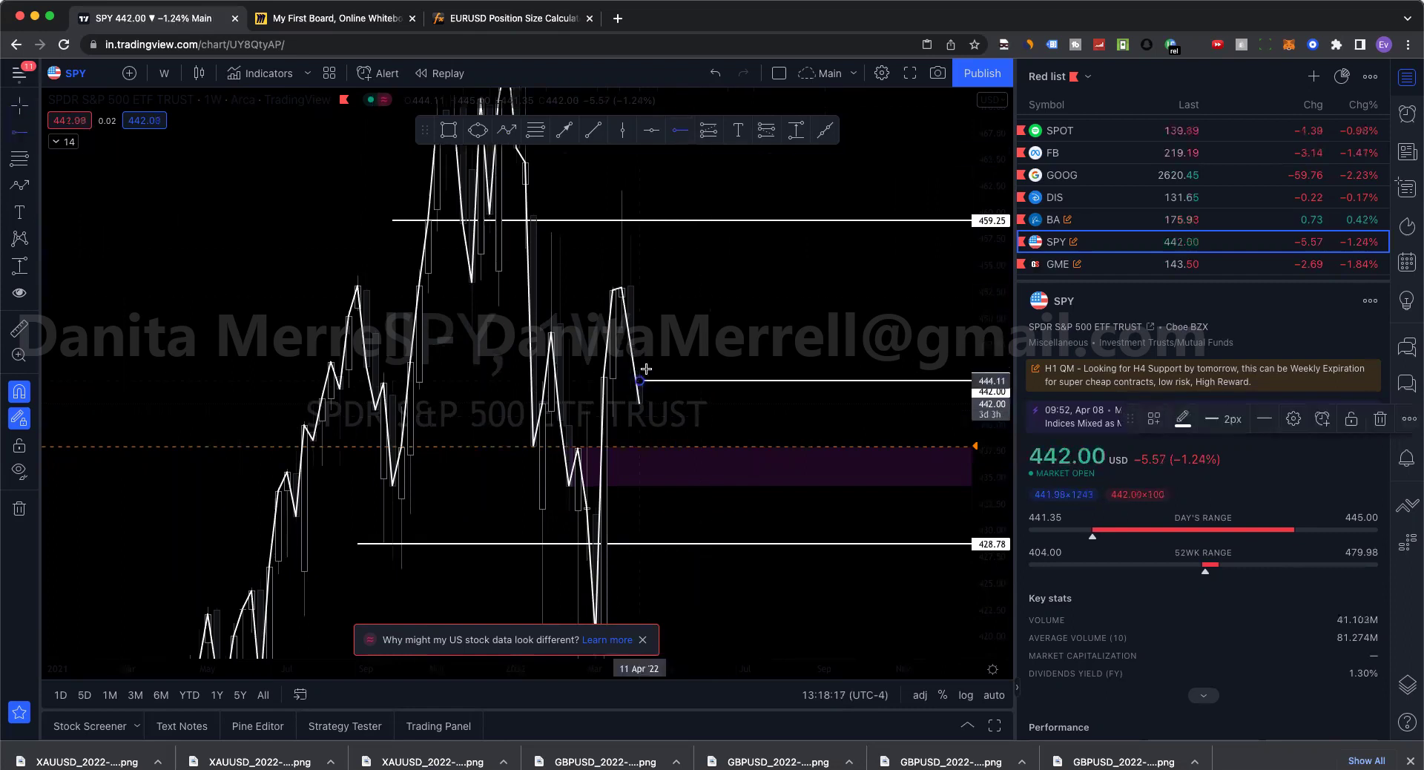
# - Try sketching a small yellow zigzag path that rises from the purple zone's upper edge, at about 438, toward the 444.11 ray
pyautogui.click(506, 129)
pyautogui.click(647, 446)
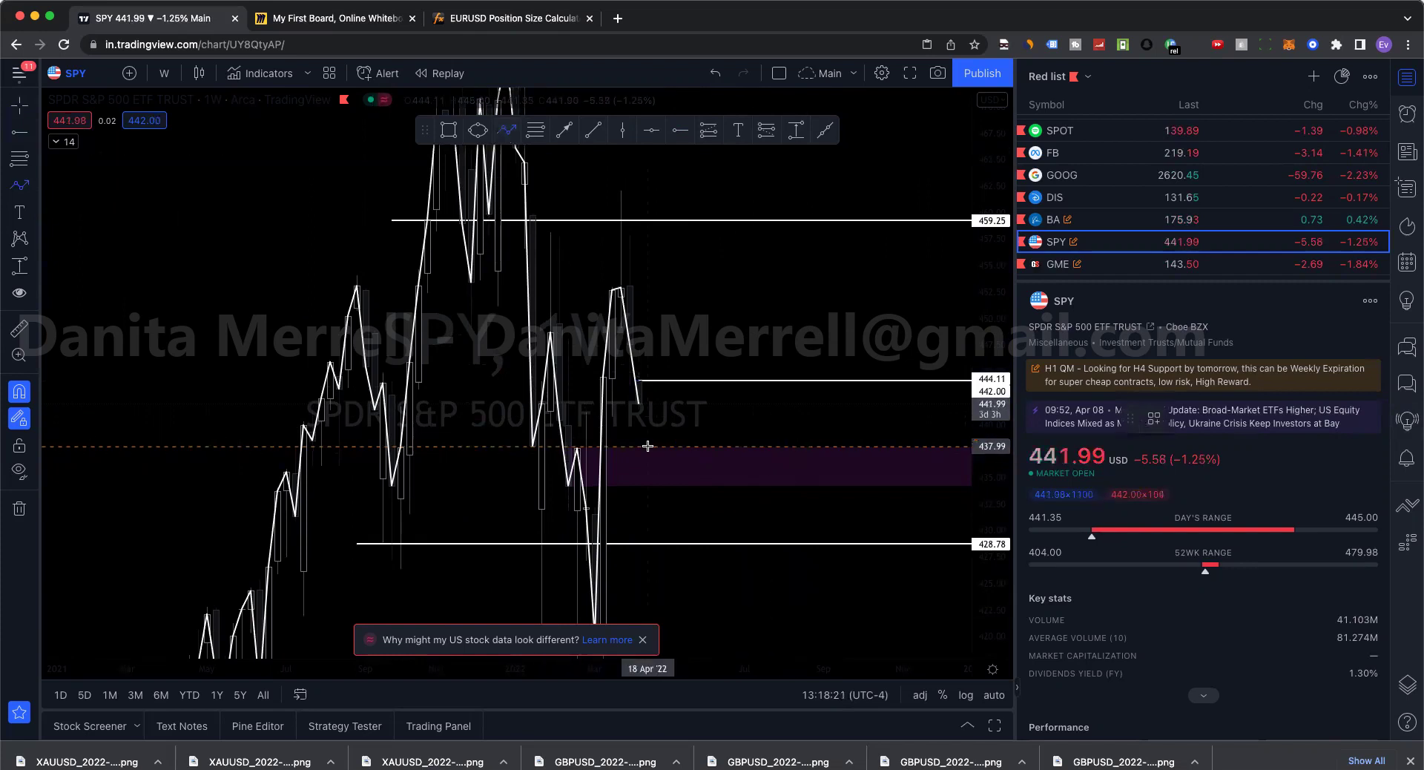
pyautogui.click(674, 447)
pyautogui.click(683, 404)
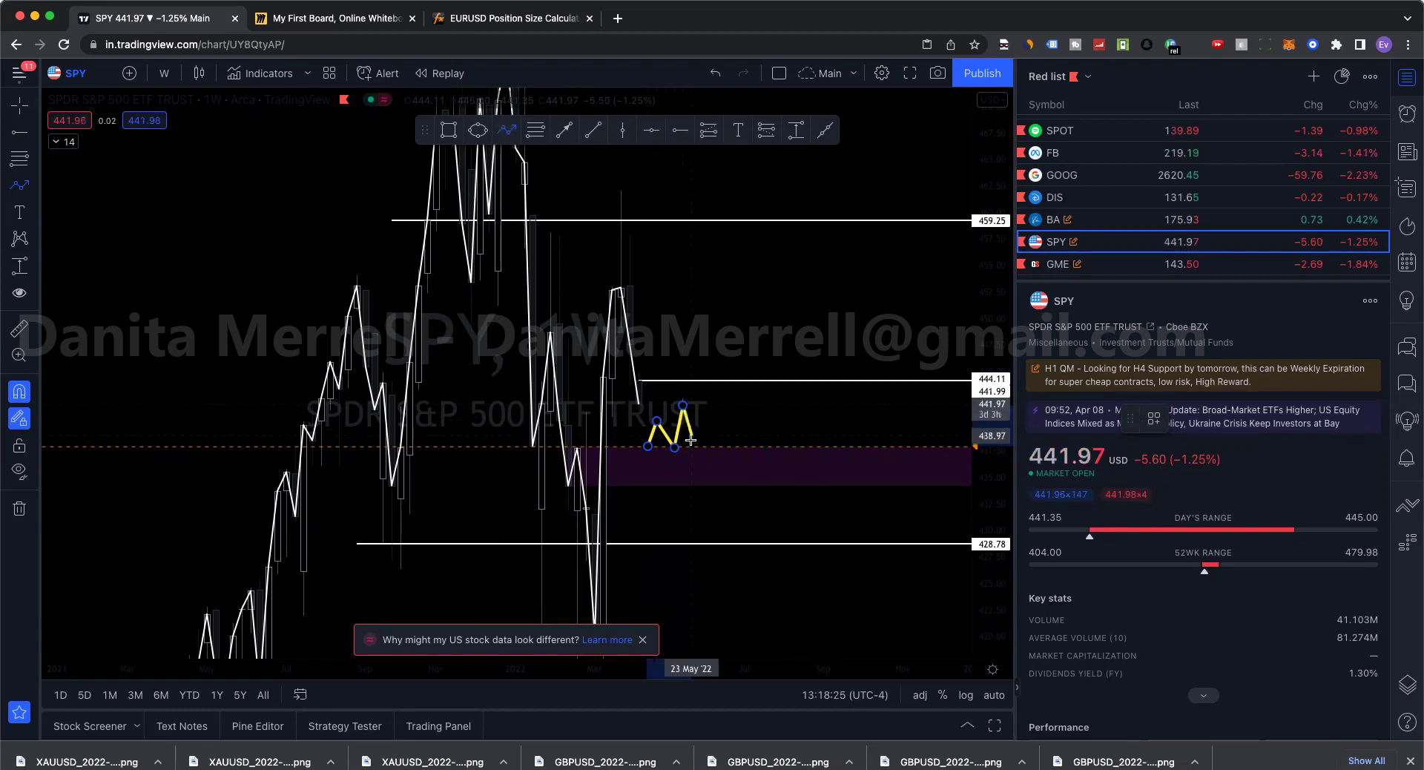
pyautogui.click(692, 447)
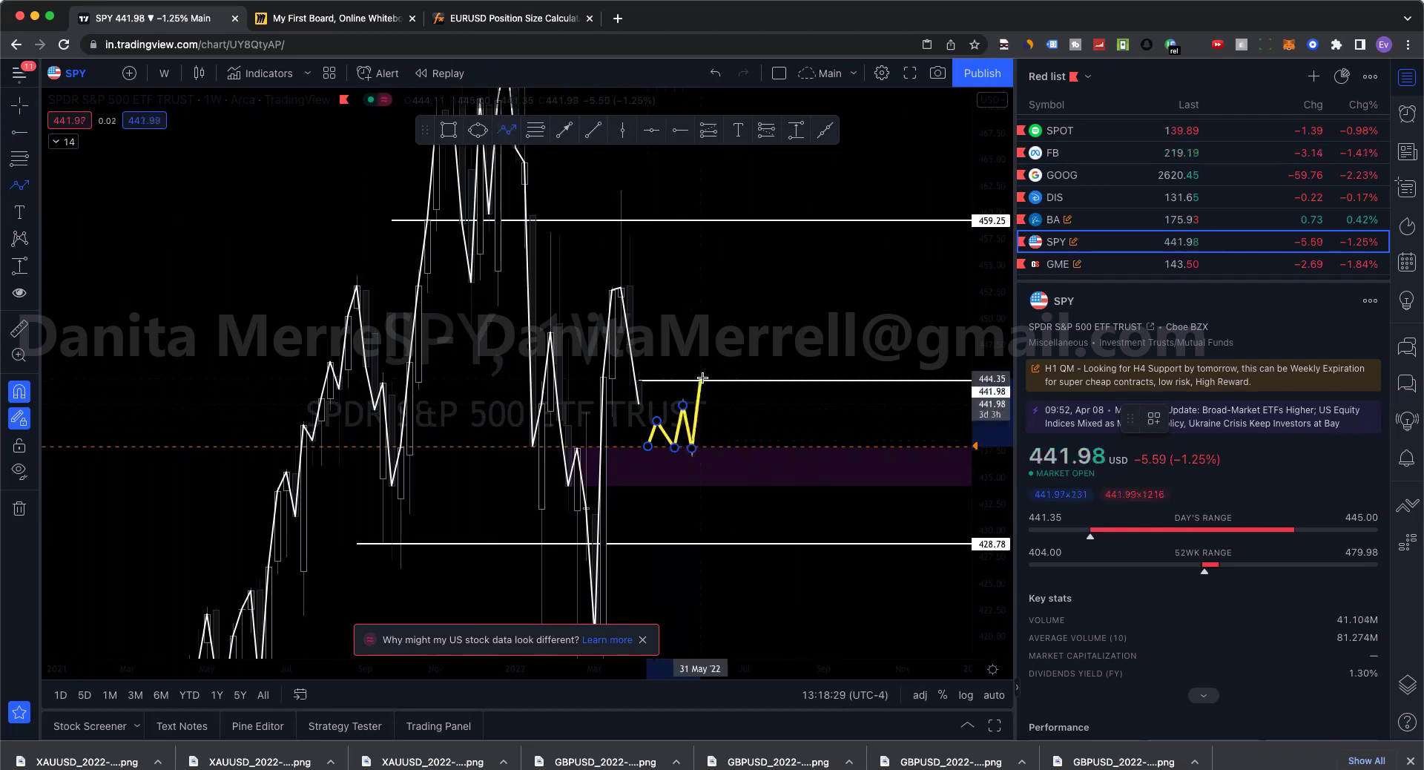
pyautogui.press('Escape')
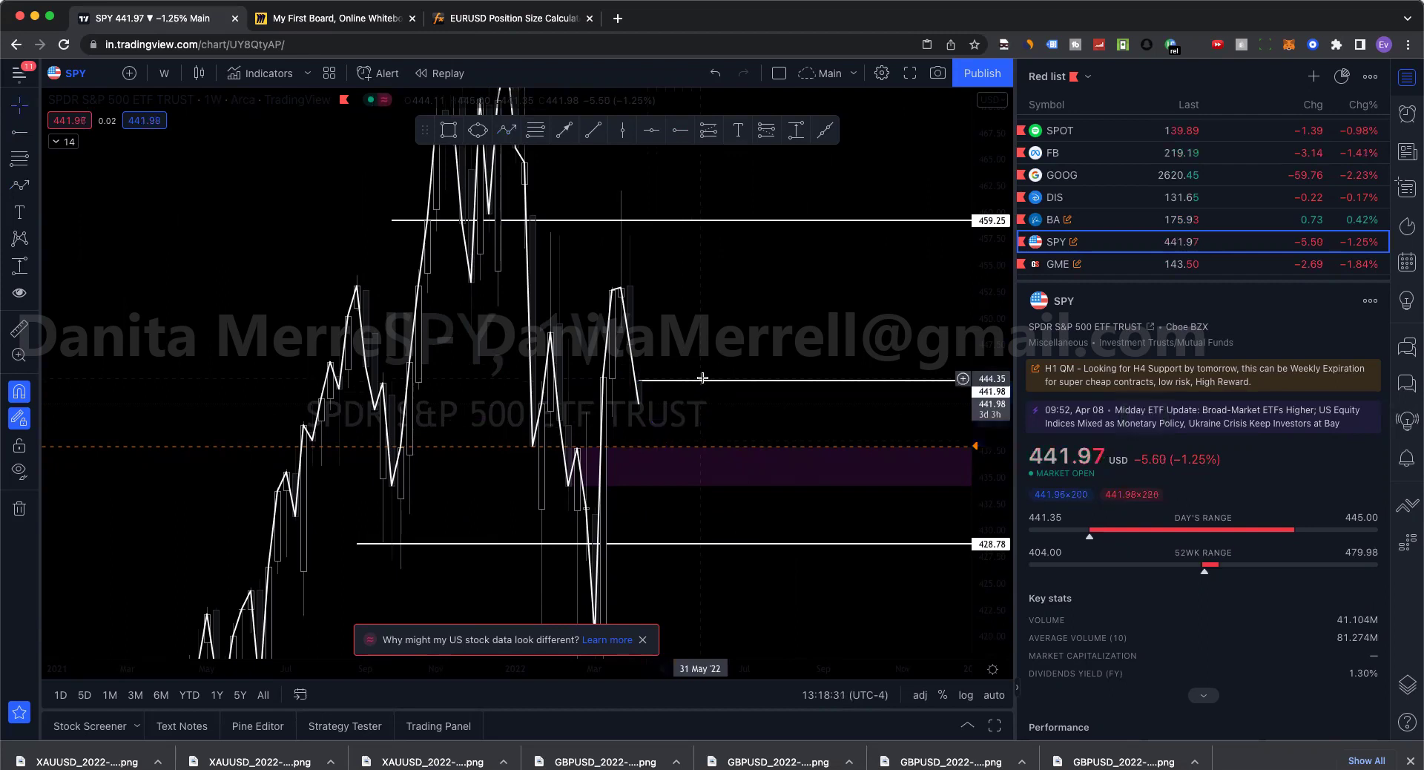
# - Try sketching a yellow path that breaks above the 444.11 ray, pulls back into the purple zone and rises again
pyautogui.click(507, 130)
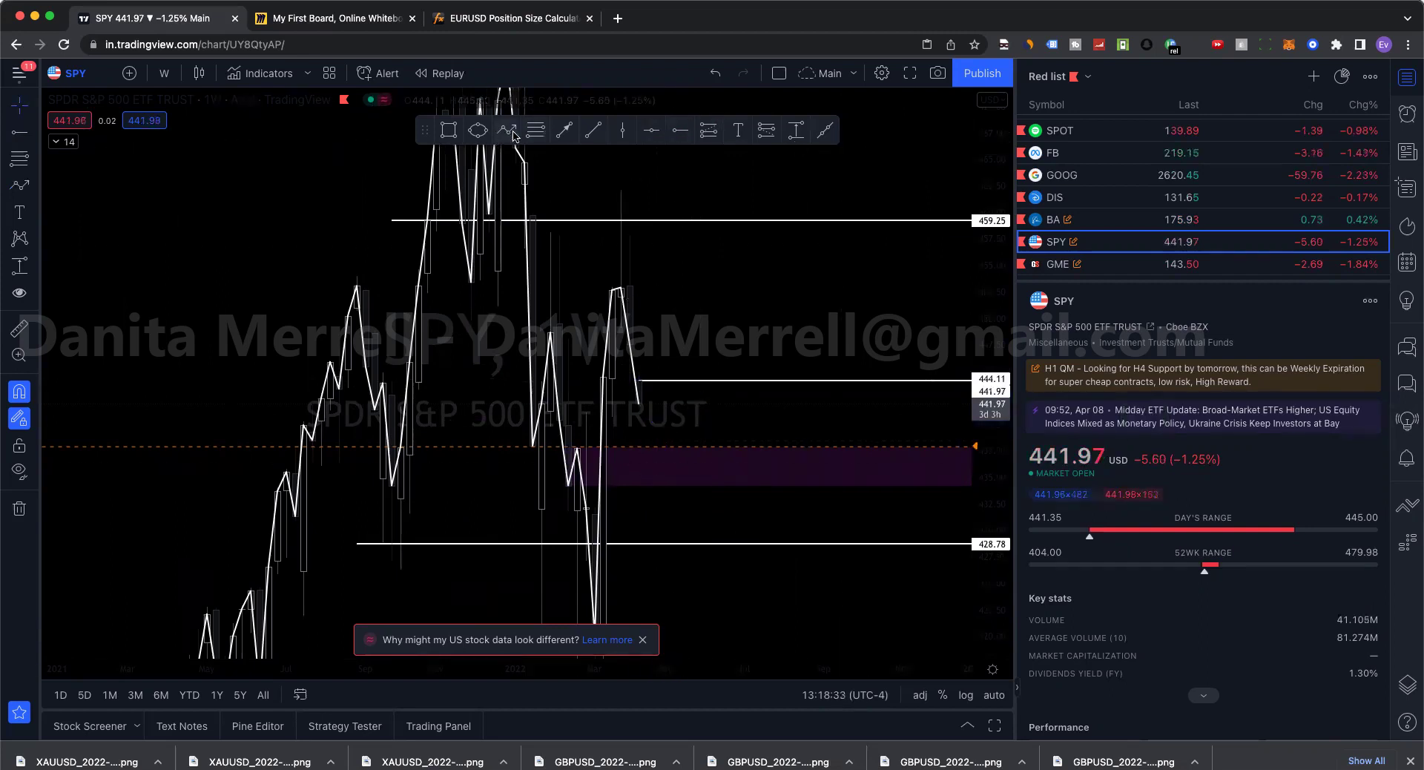
pyautogui.click(656, 446)
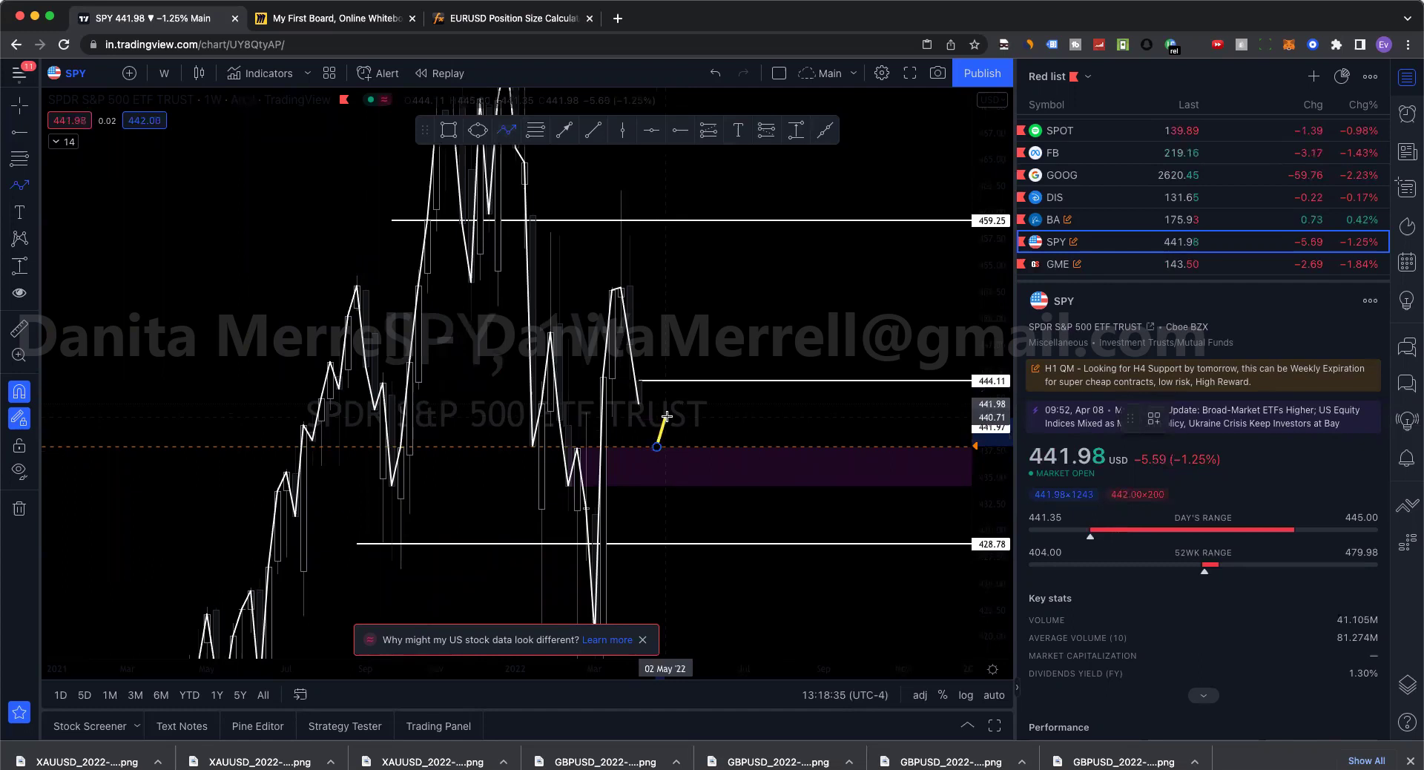
pyautogui.click(665, 417)
pyautogui.click(683, 463)
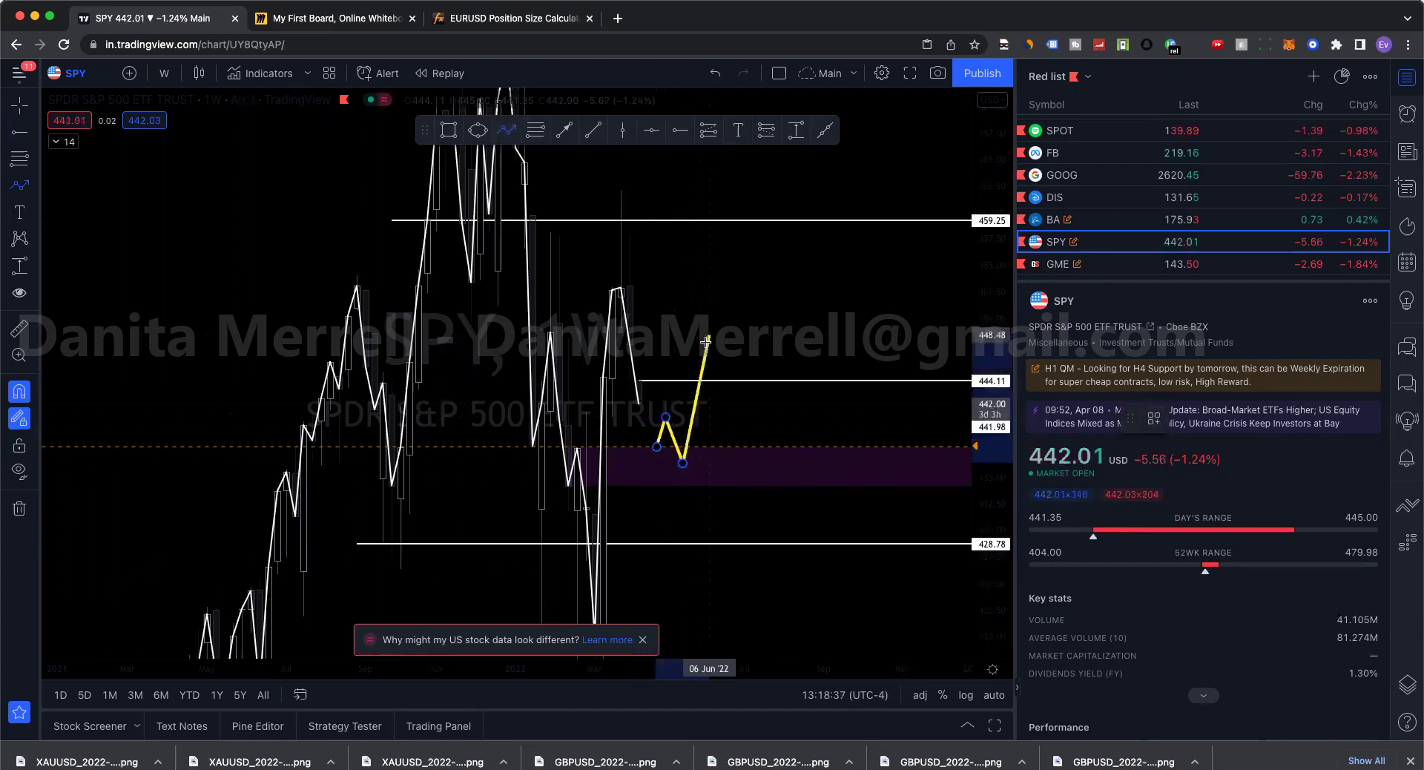
pyautogui.click(701, 349)
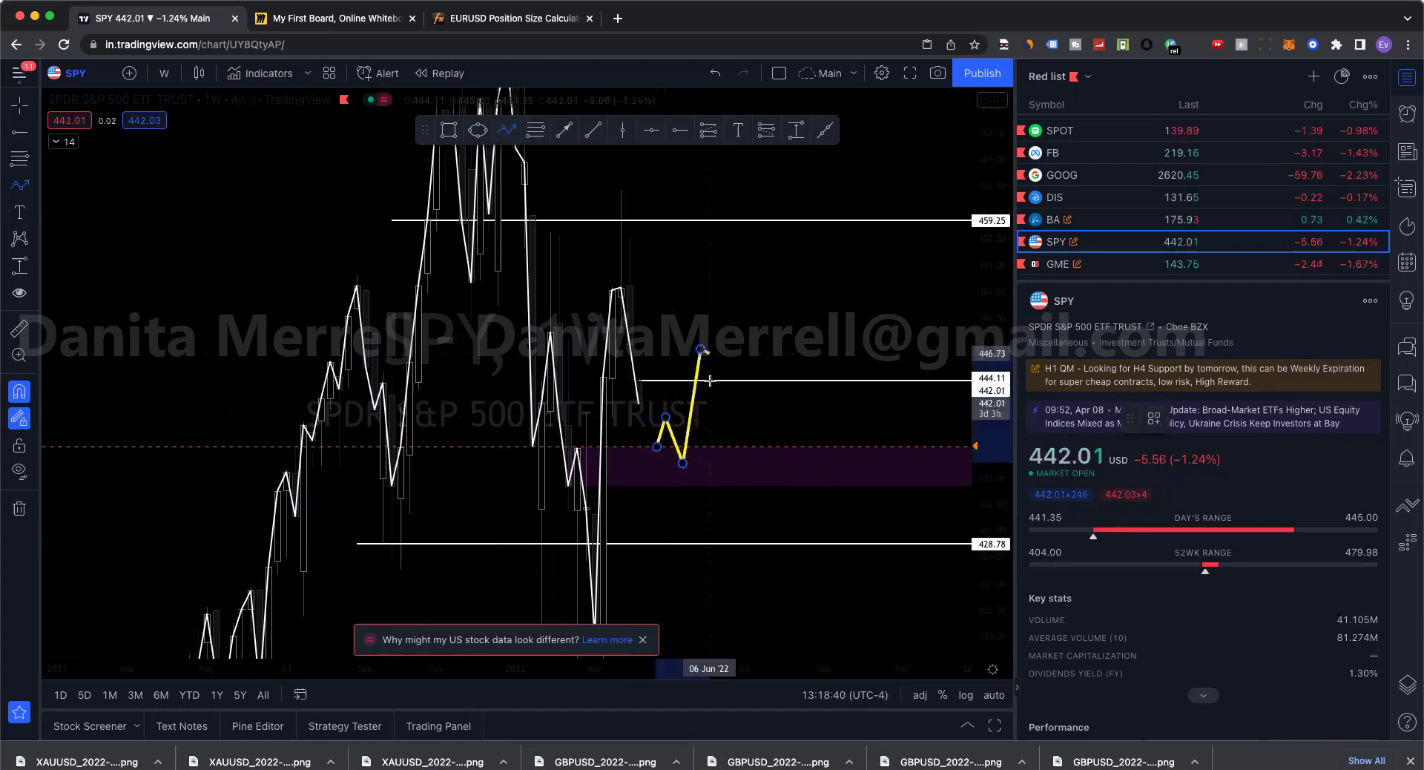
pyautogui.click(726, 466)
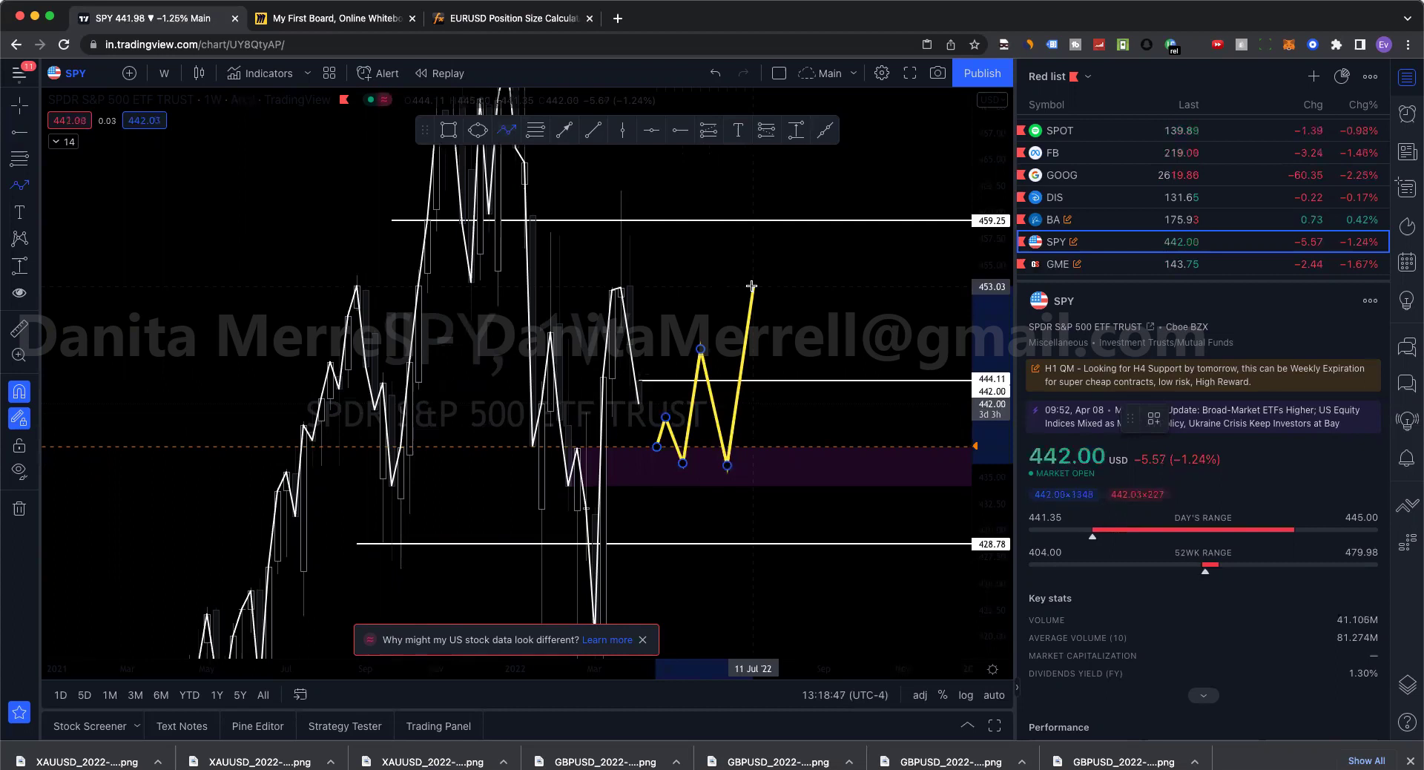
pyautogui.press('Escape')
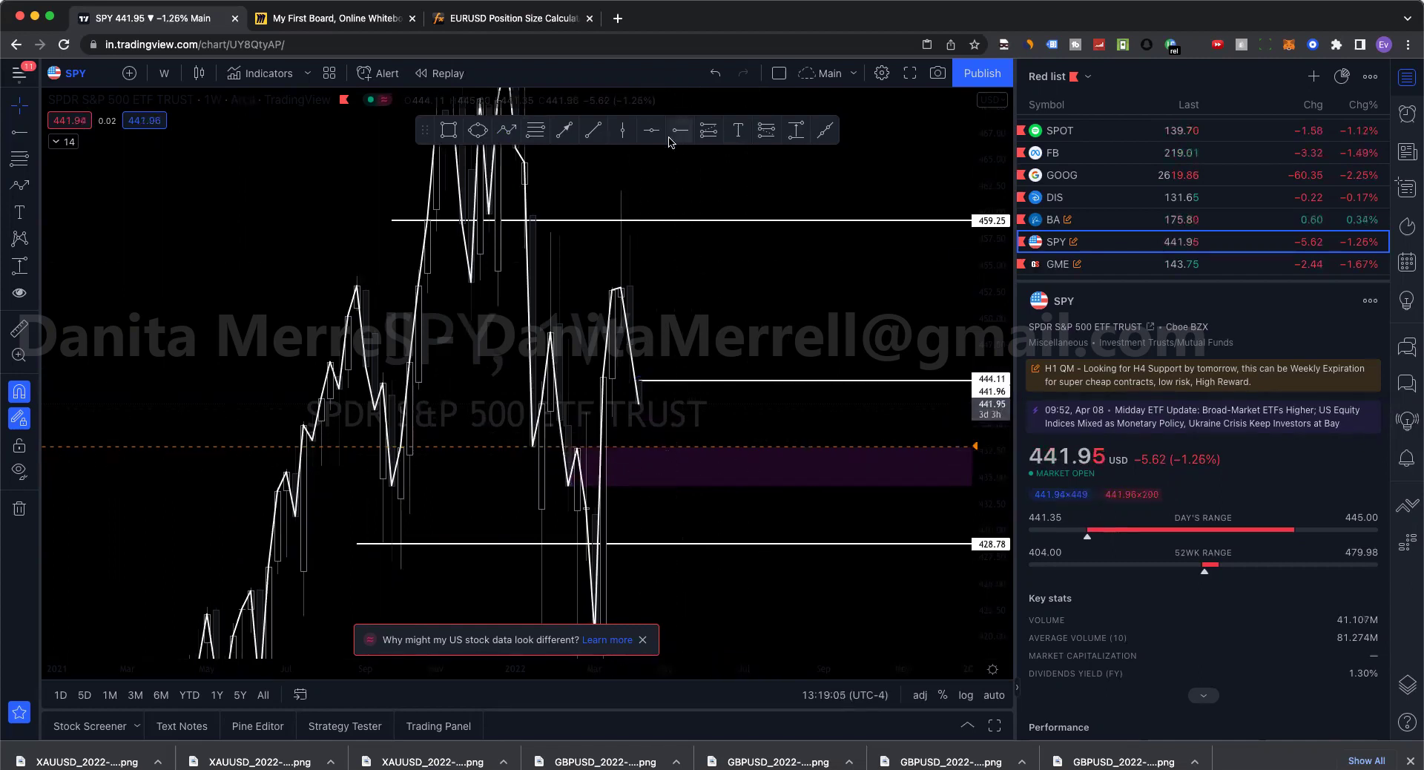
# - Try sketching a yellow path from the purple zone's upper edge to just above the 444.11 ray and back down to the zone
pyautogui.click(506, 130)
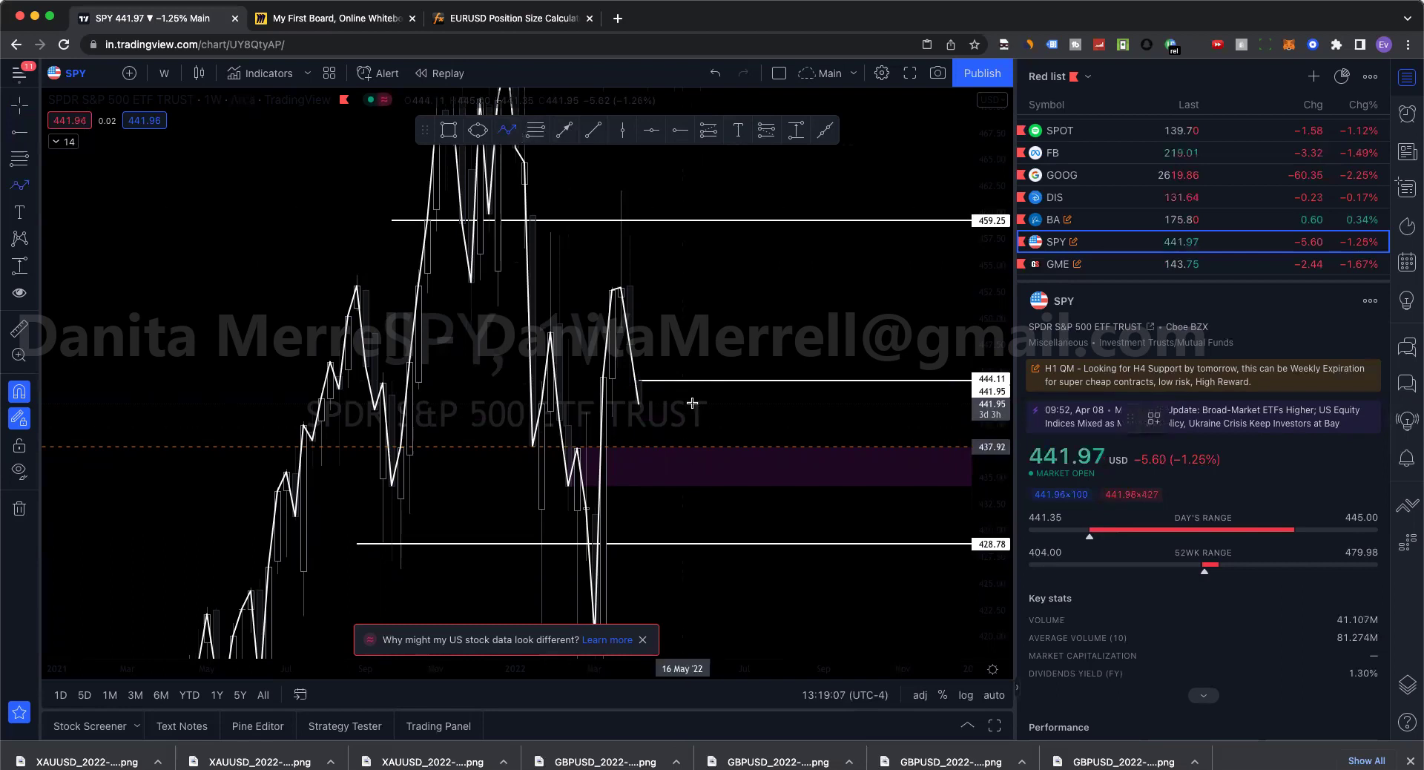
pyautogui.click(682, 446)
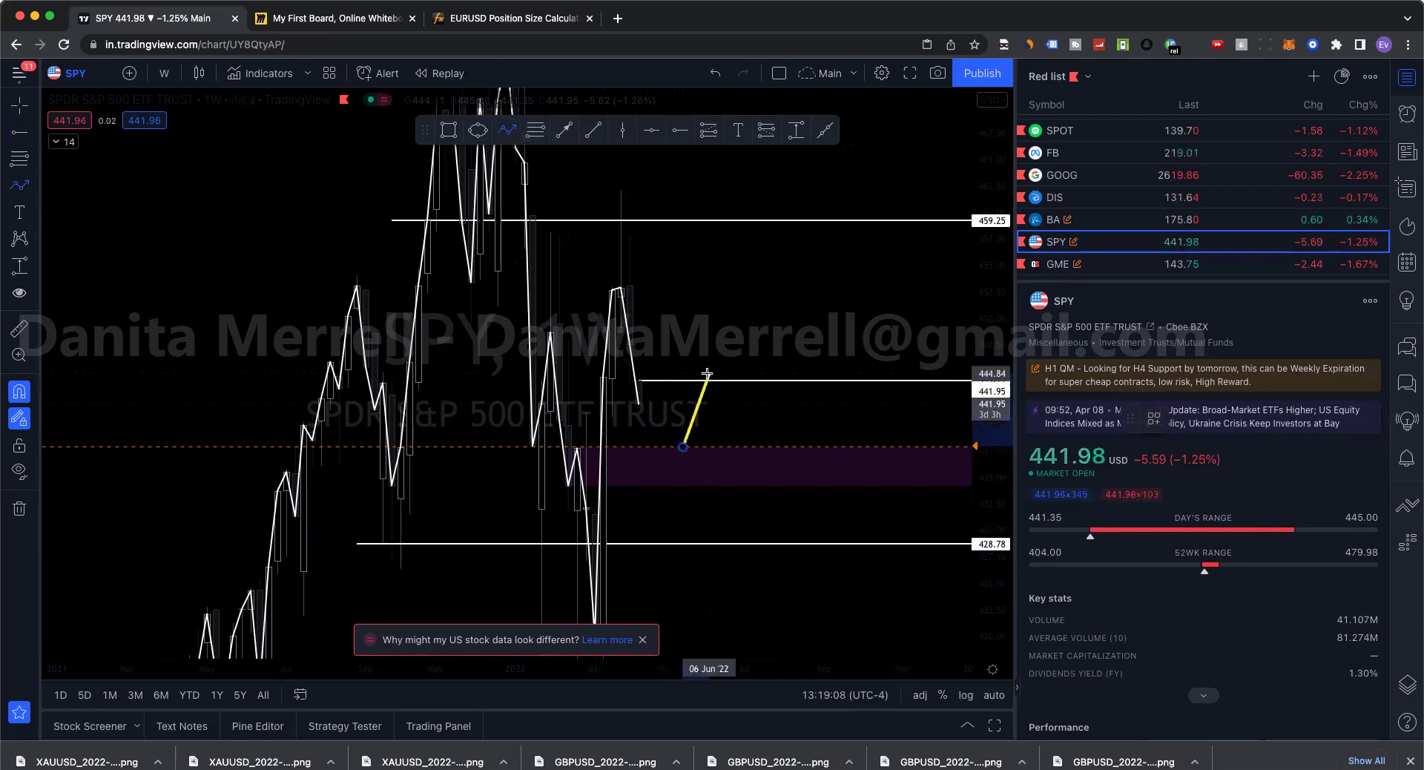
pyautogui.click(745, 446)
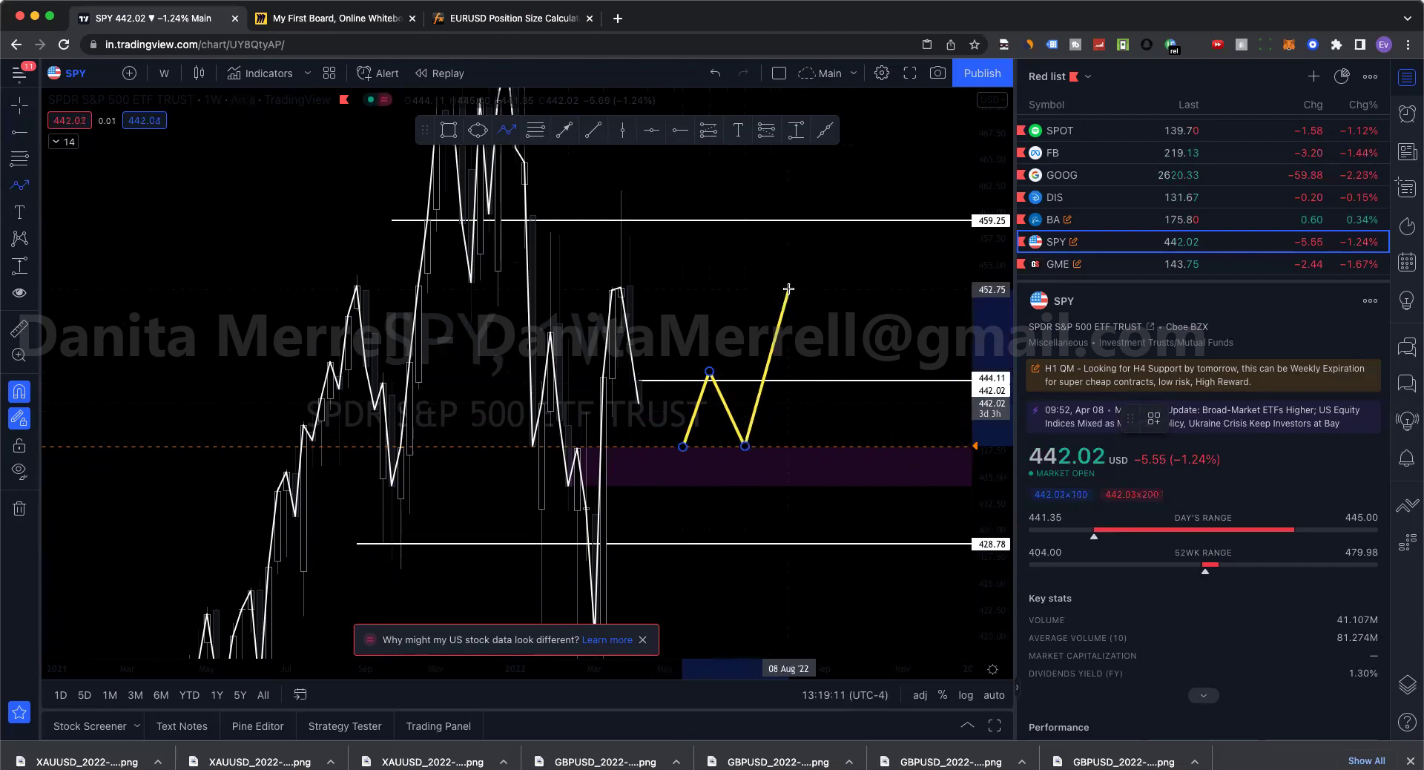
pyautogui.rightClick(788, 288)
pyautogui.rightClick(527, 159)
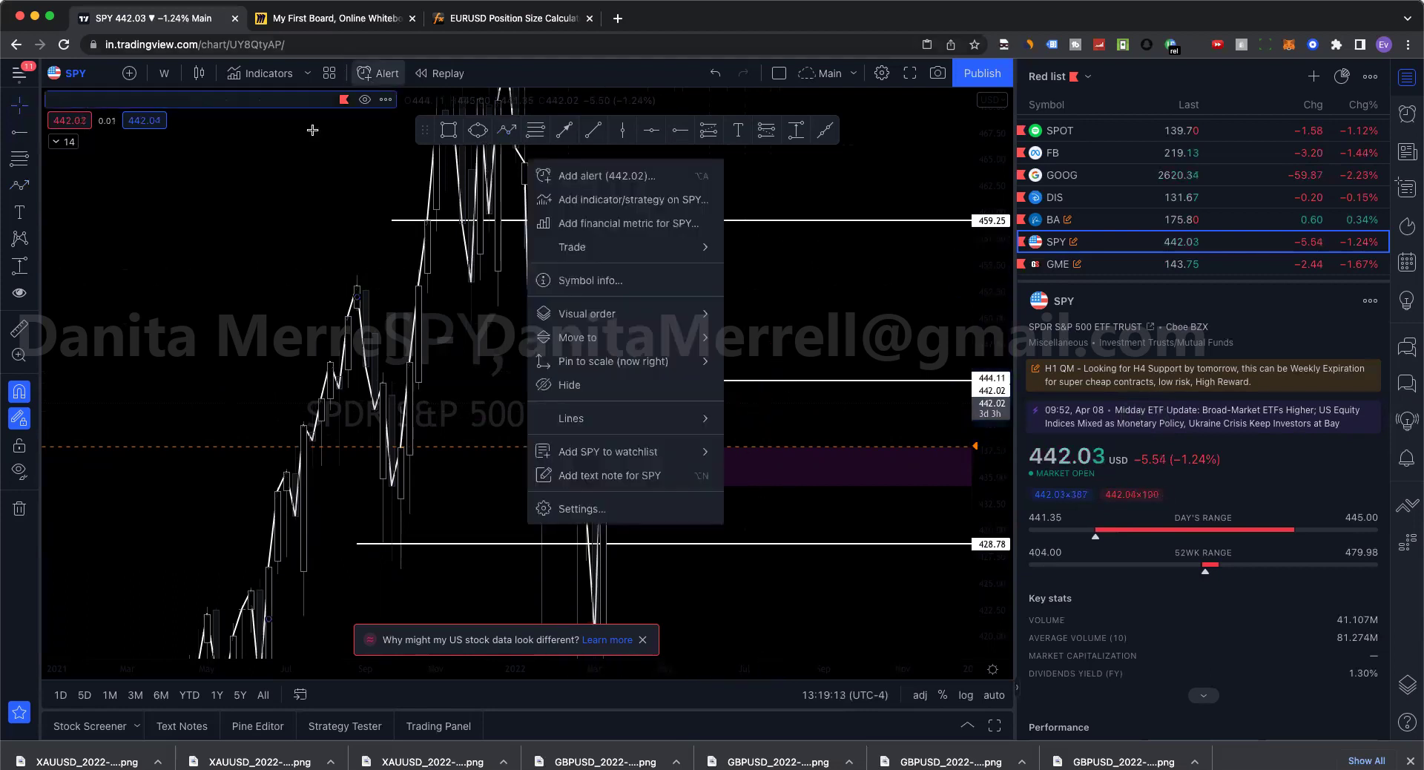
# - Compare the SPY weekly chart with the buy and sell timeframe sequence on the Miro board, then return to TradingView
pyautogui.click(337, 18)
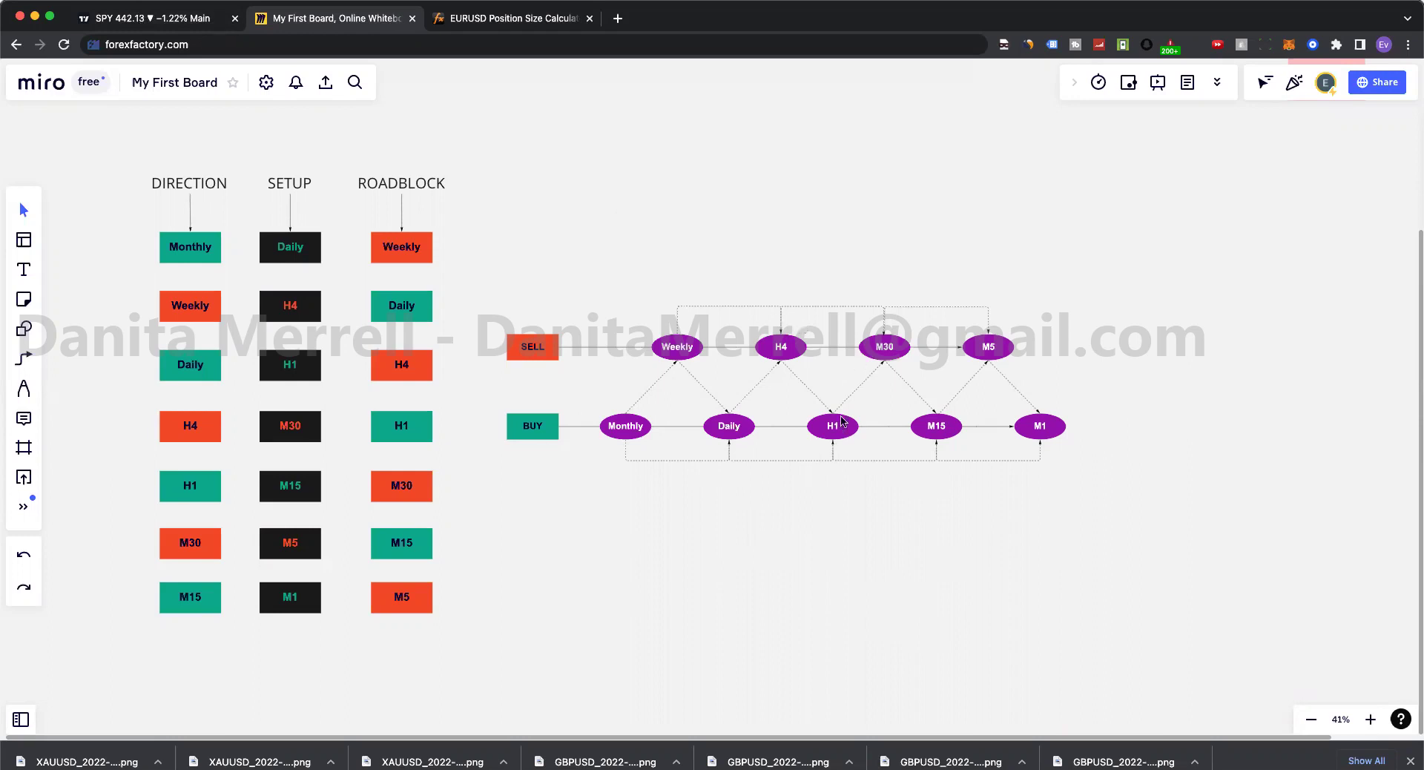
pyautogui.click(178, 19)
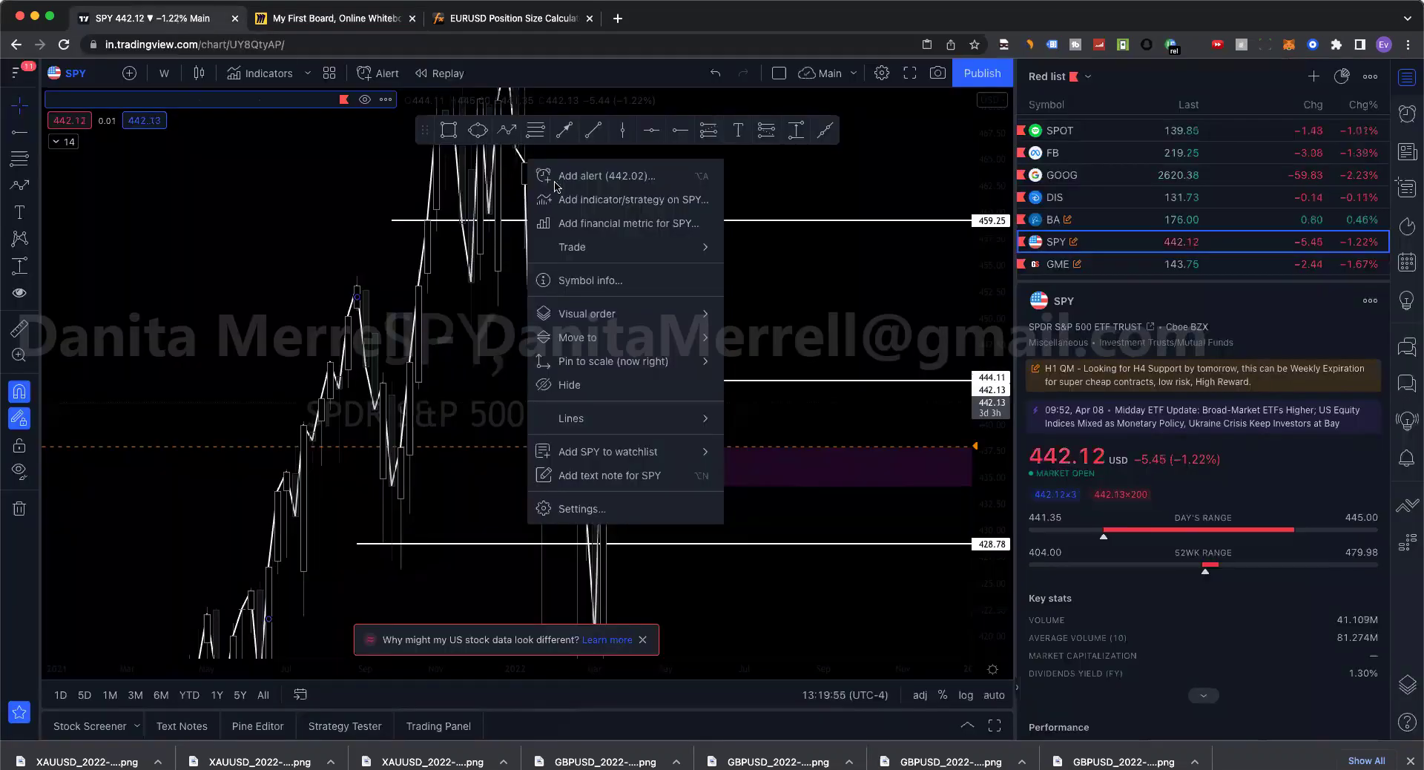
pyautogui.click(818, 358)
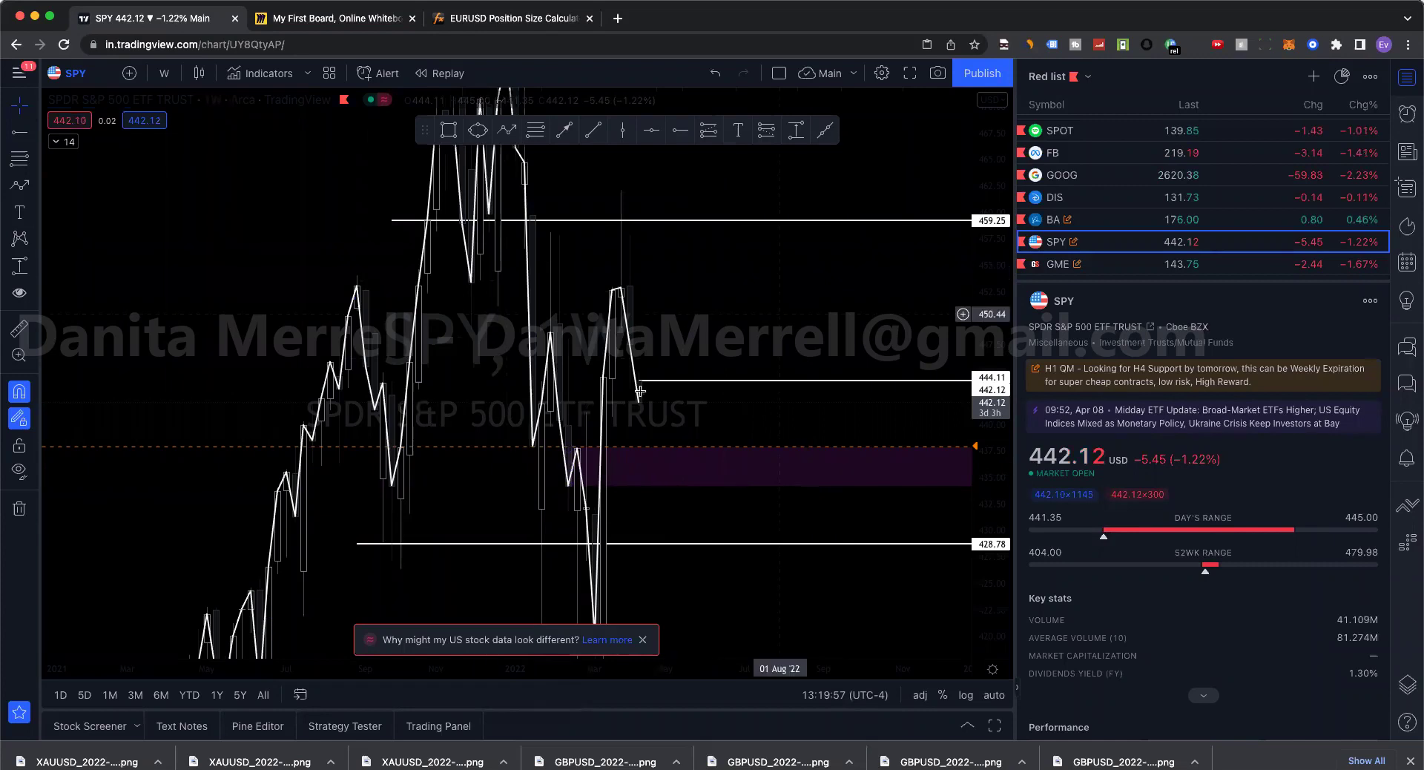
pyautogui.moveTo(992, 297); pyautogui.dragTo(992, 378)
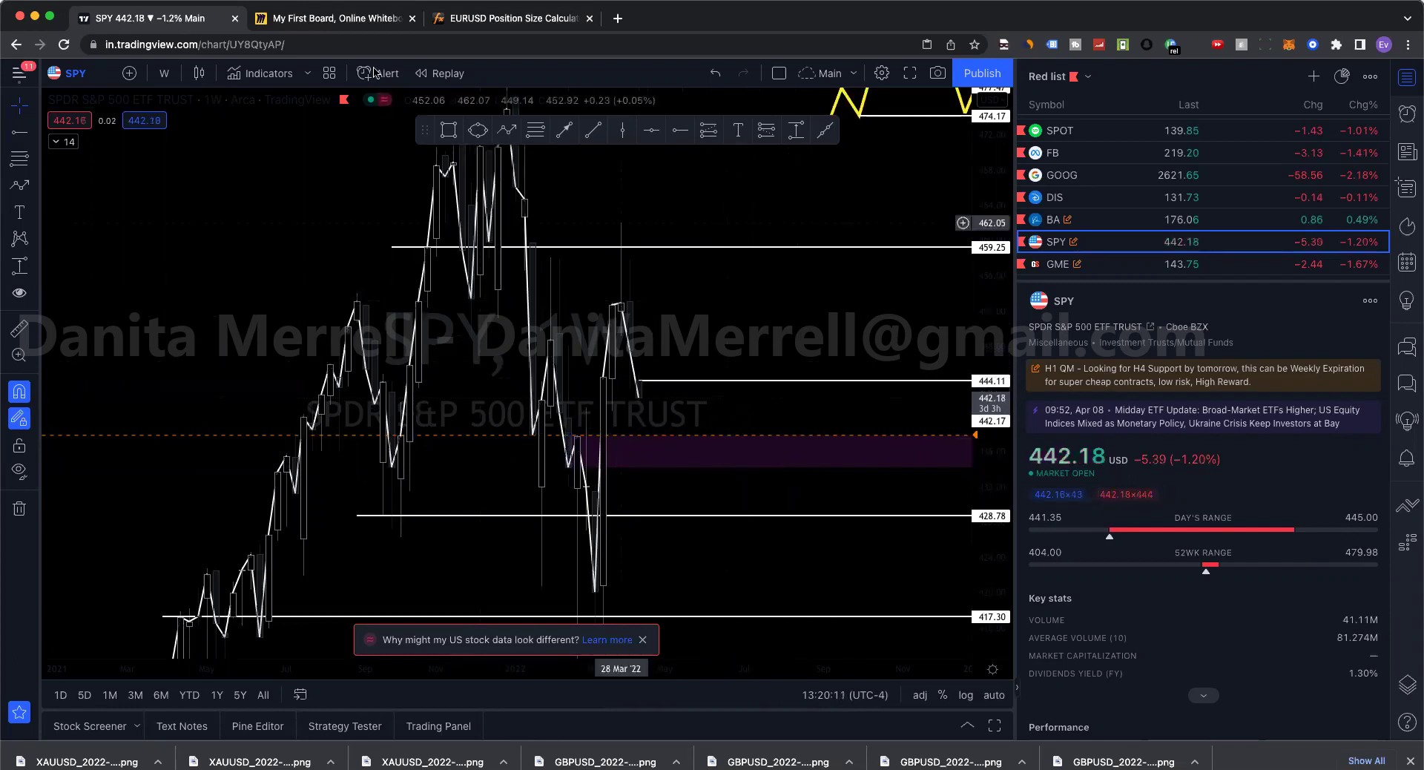
pyautogui.click(375, 19)
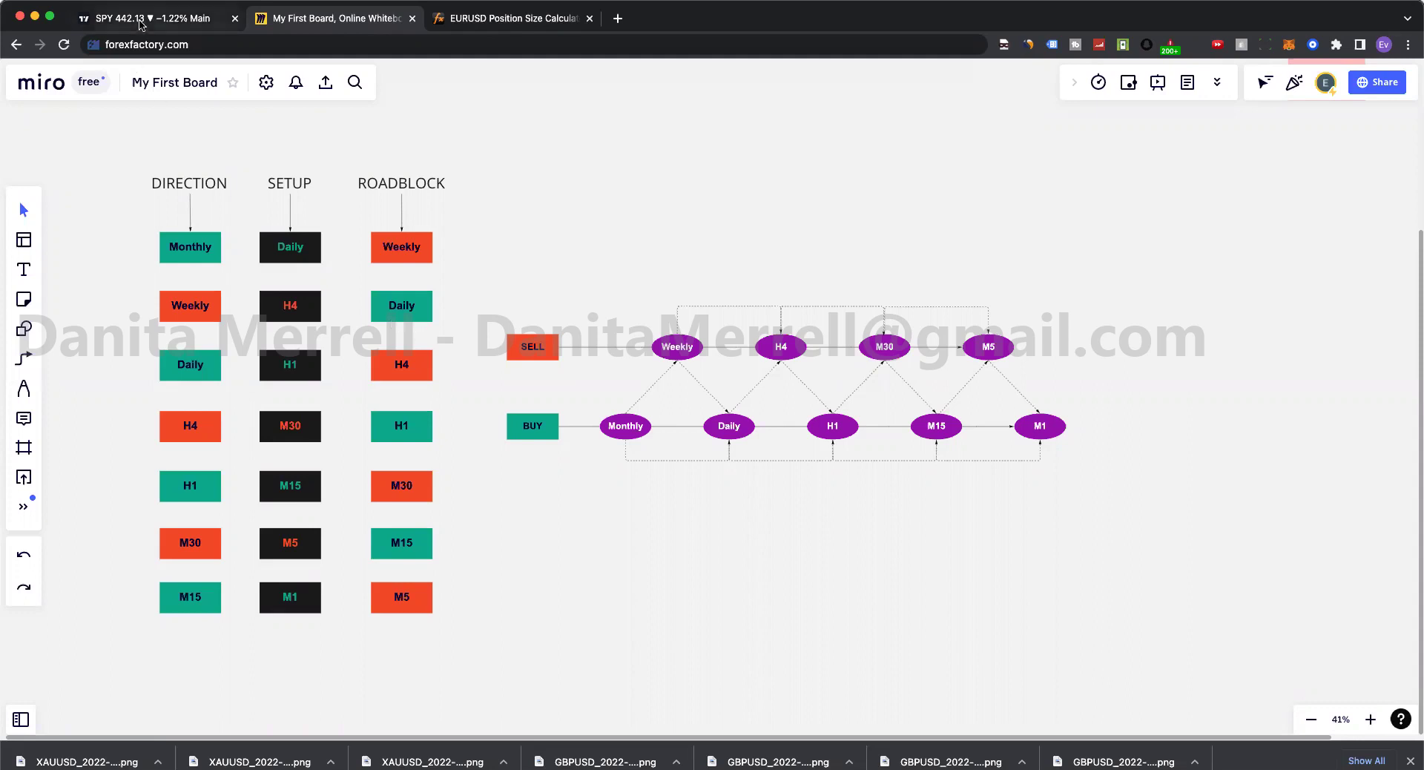
pyautogui.click(160, 19)
# - Open XAUUSD from the list named Watchlist and remove all existing drawings from its chart
pyautogui.click(1050, 77)
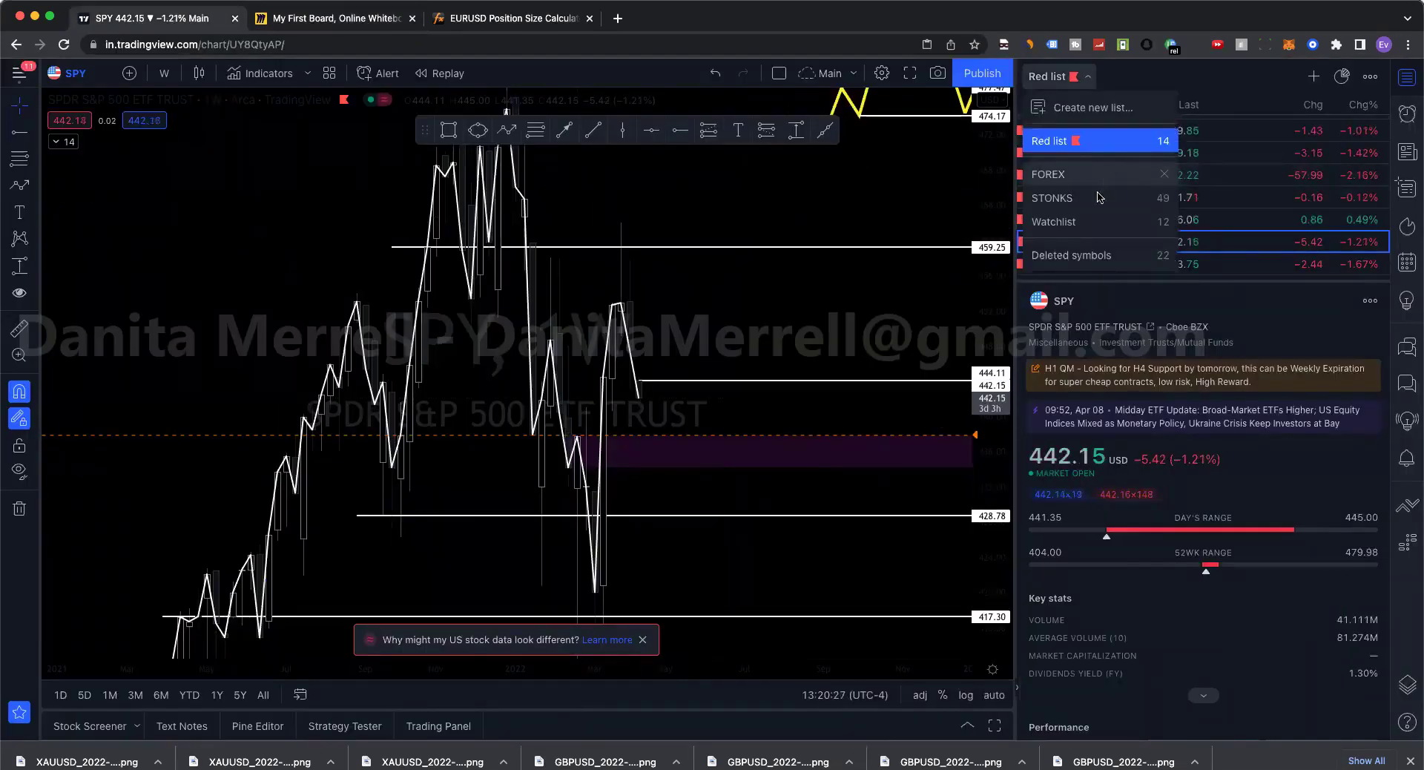
pyautogui.click(1090, 222)
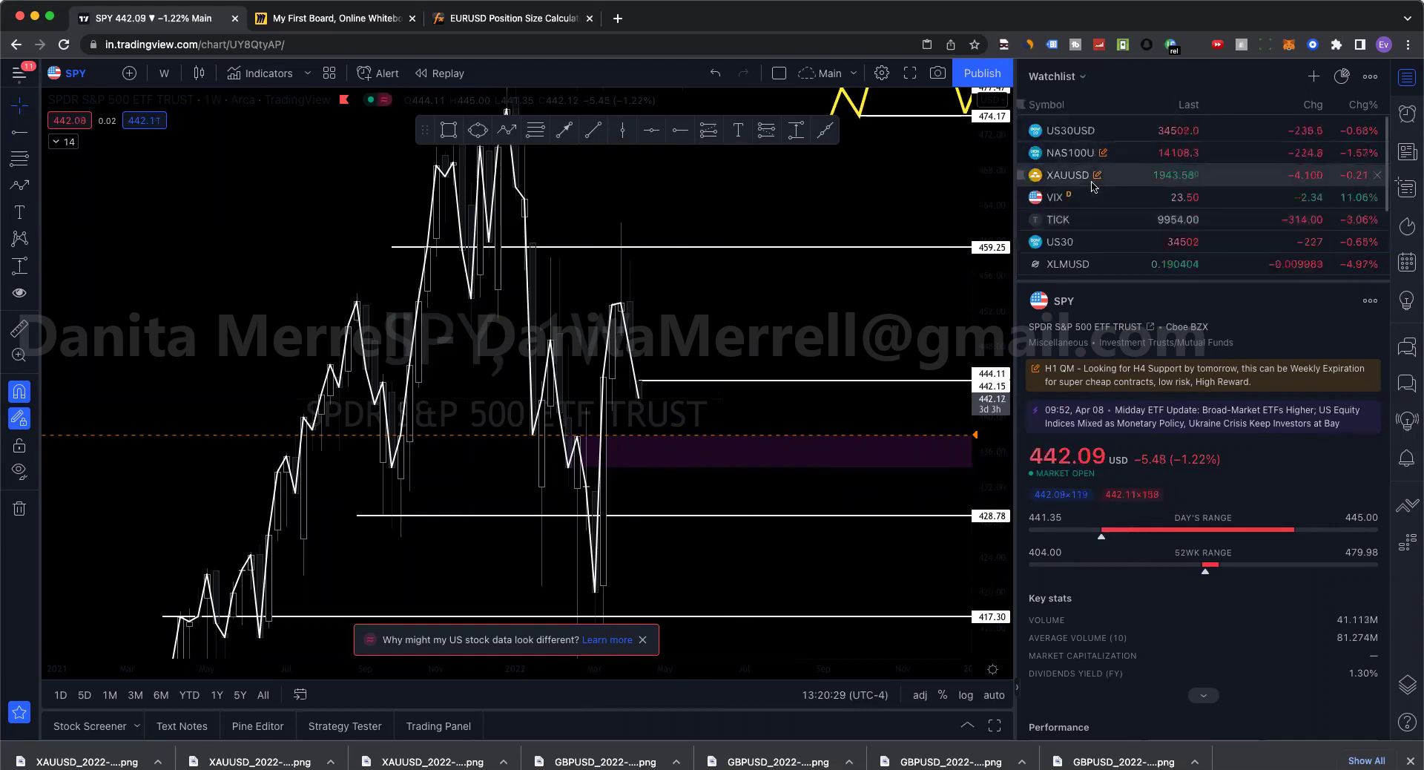
pyautogui.click(1068, 175)
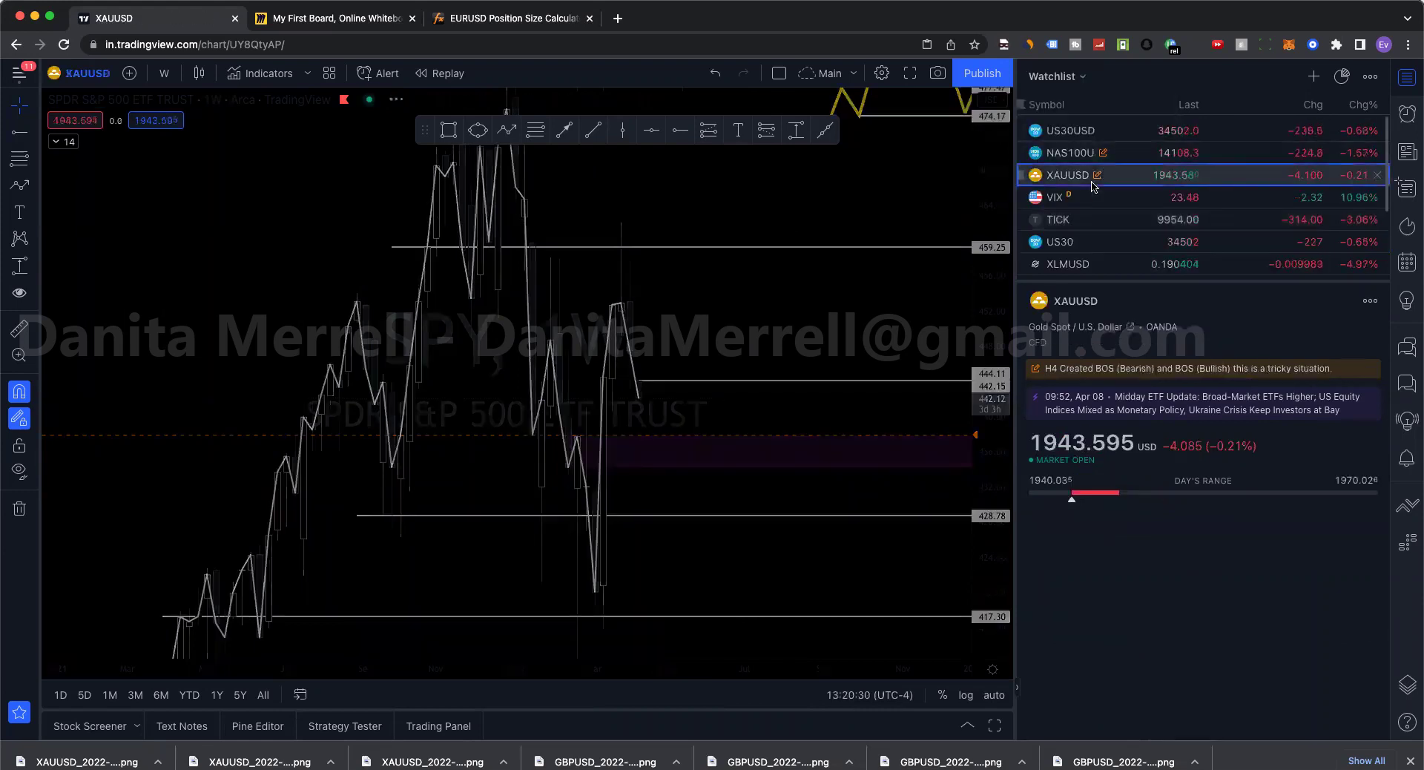
pyautogui.rightClick(695, 207)
pyautogui.click(766, 517)
# - Place a horizontal ray at 1958.020 on the recent lower swing high of the XAUUSD weekly chart
pyautogui.scroll(-3, 772, 426)
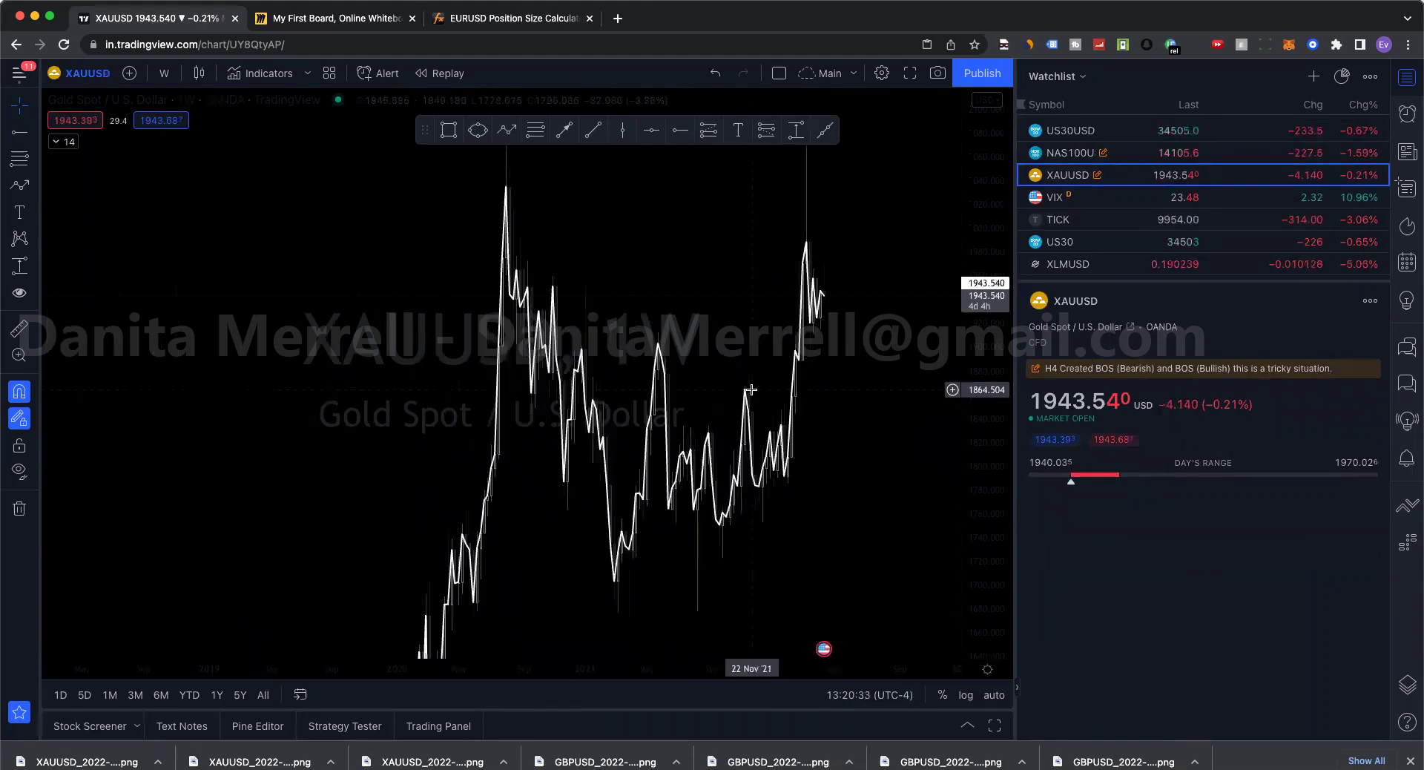
pyautogui.scroll(2, 497, 341)
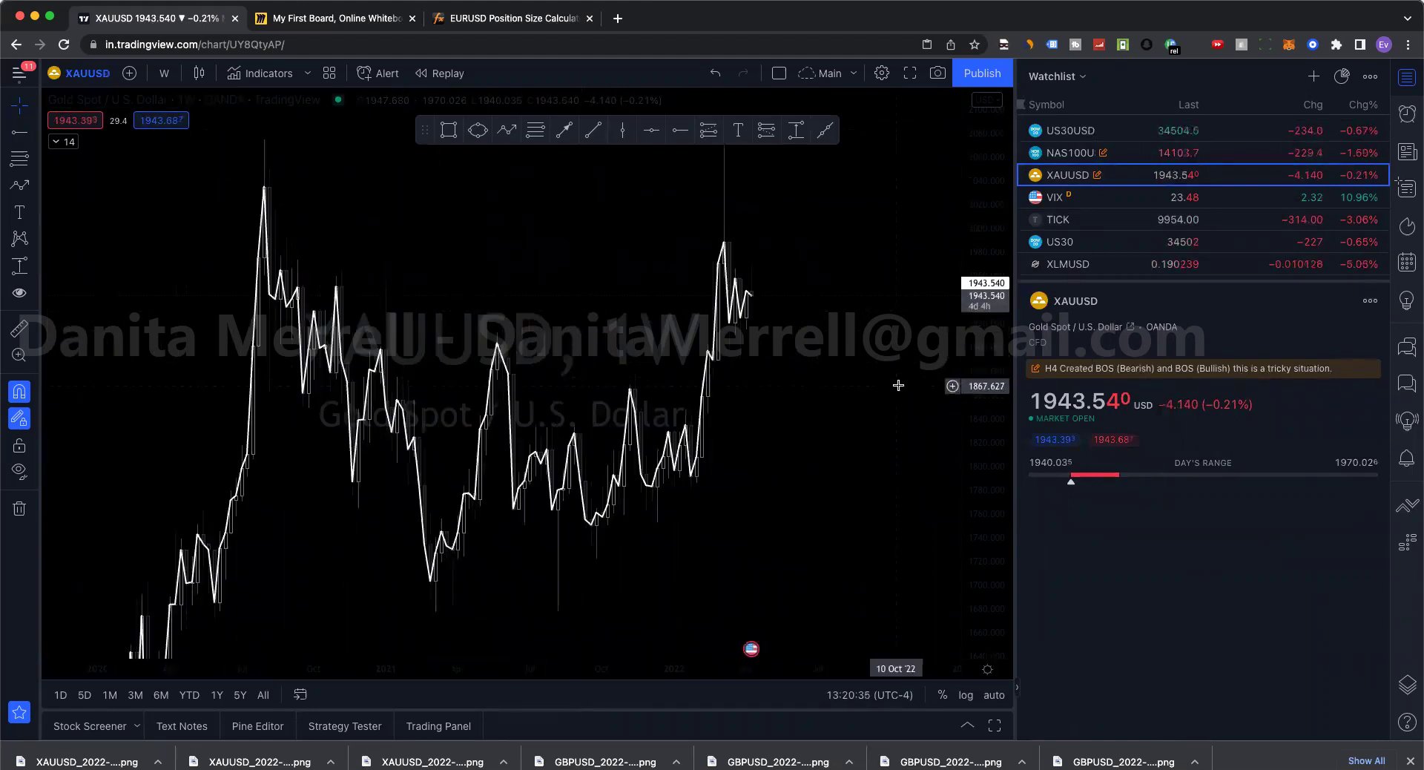
pyautogui.moveTo(997, 569); pyautogui.dragTo(918, 270)
pyautogui.scroll(2, 636, 200)
pyautogui.click(680, 130)
pyautogui.click(651, 340)
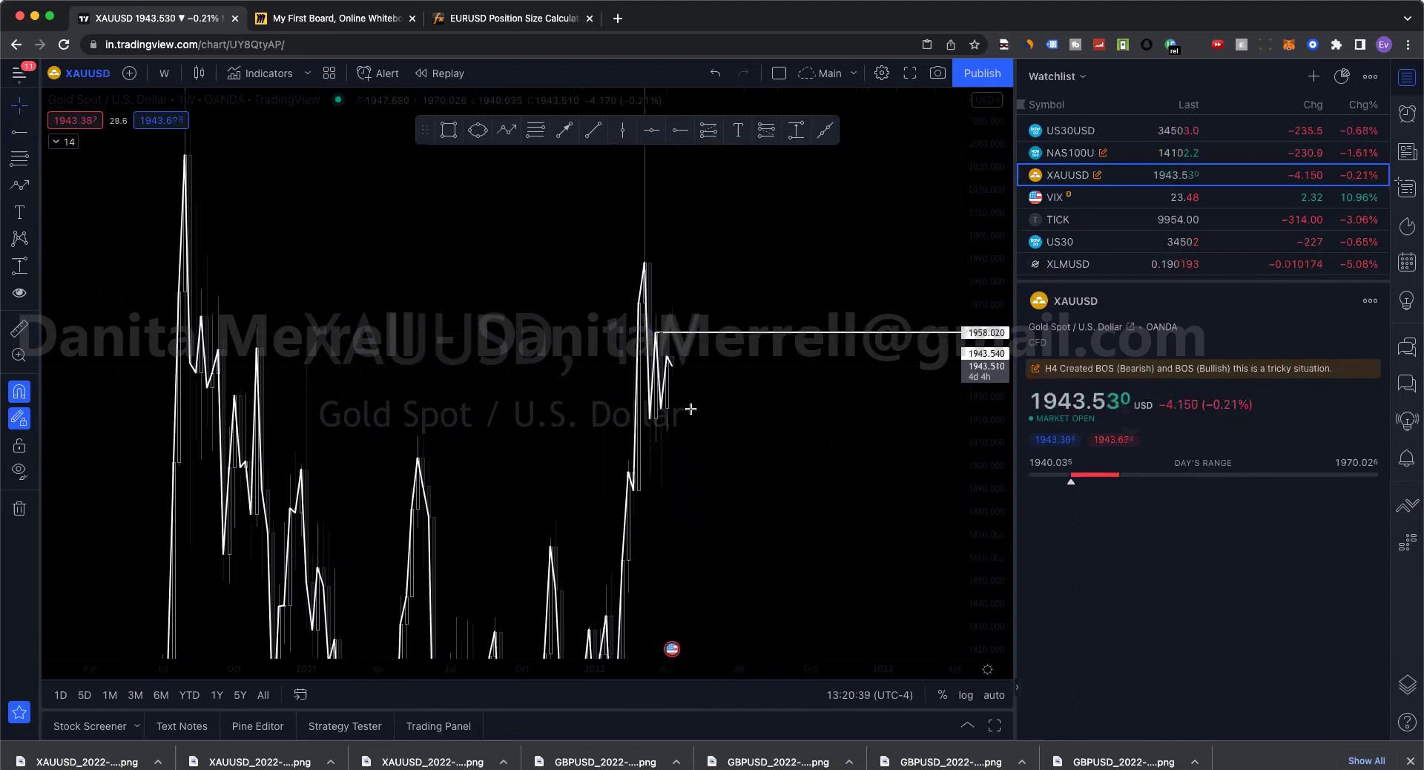
pyautogui.hscroll(3, 874, 390)
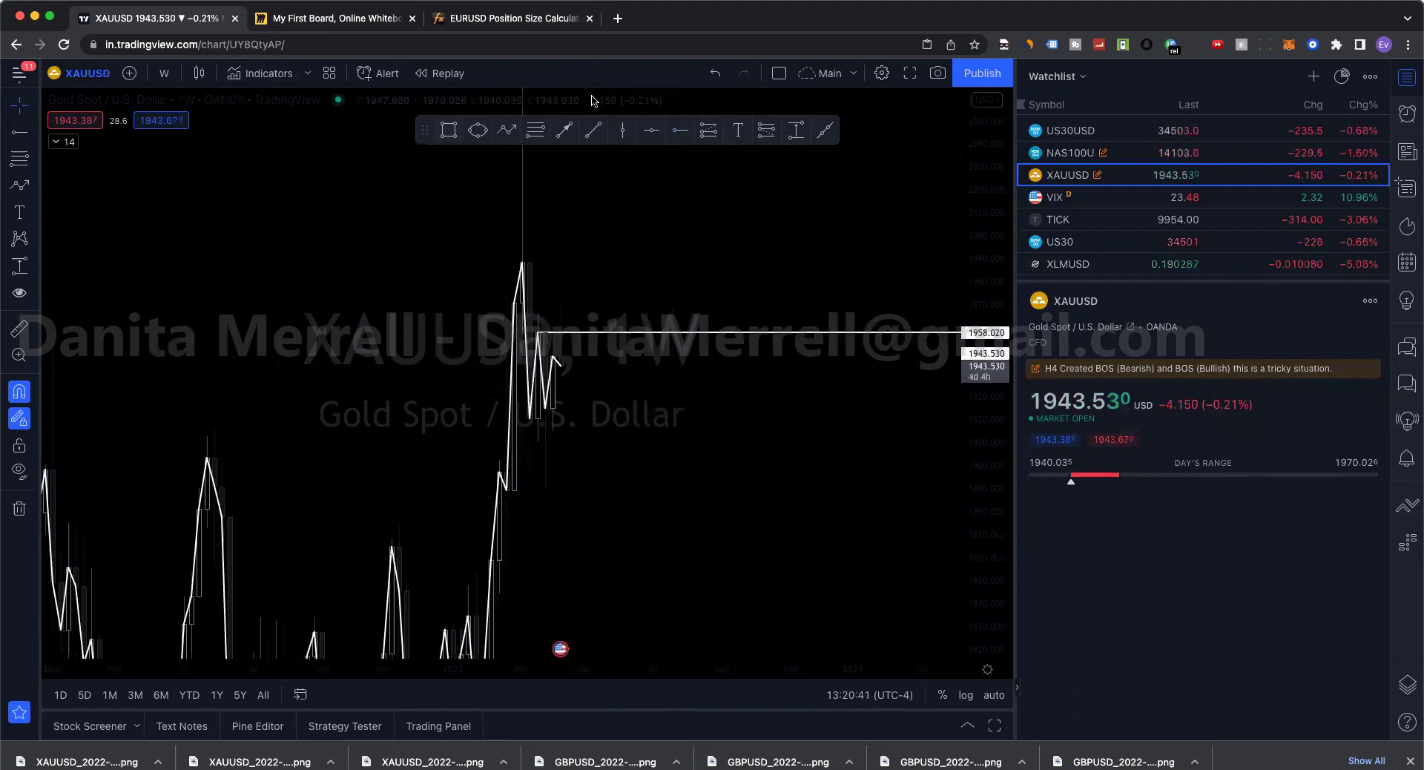
# - Switch XAUUSD to the 1-month timeframe and place a horizontal ray at 1828.775 on the minor swing high before the latest rally
pyautogui.click(164, 73)
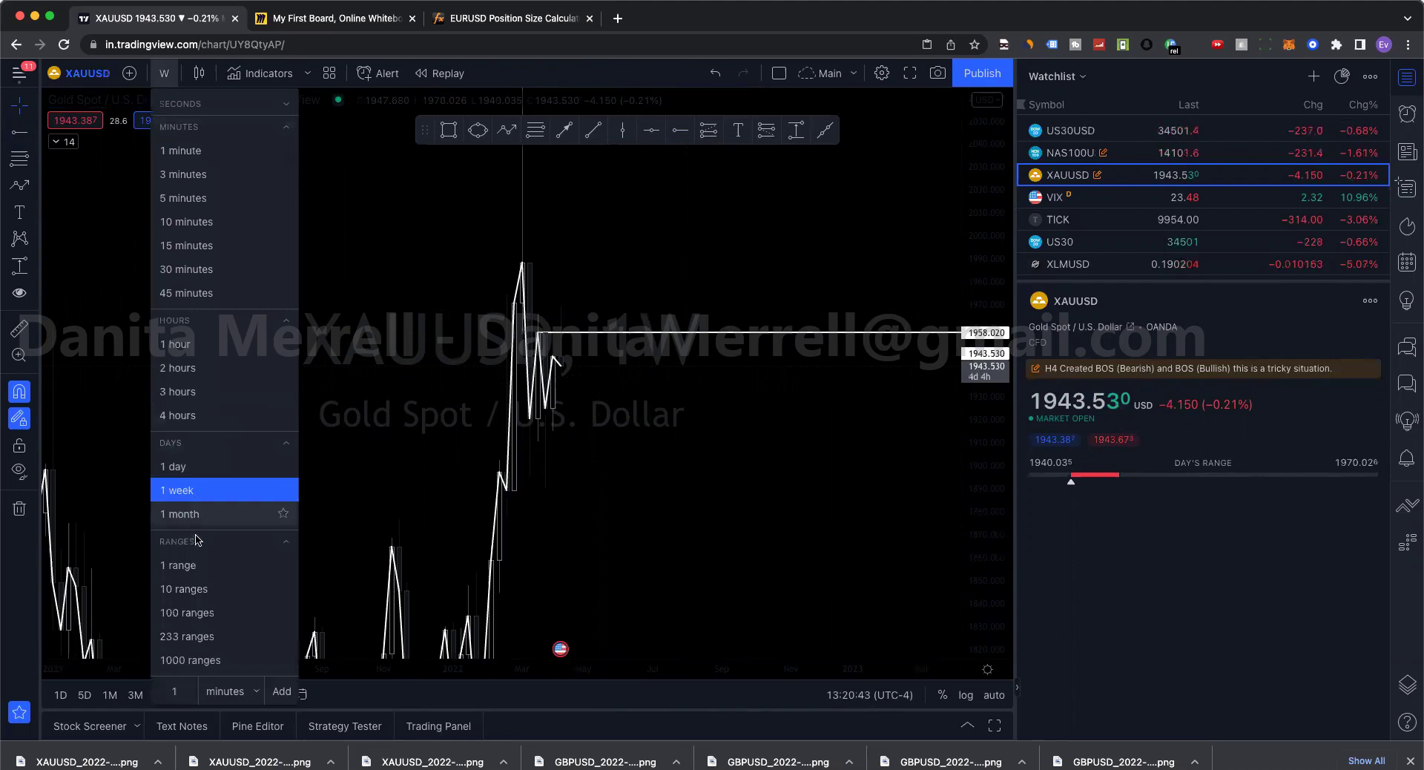
pyautogui.click(179, 513)
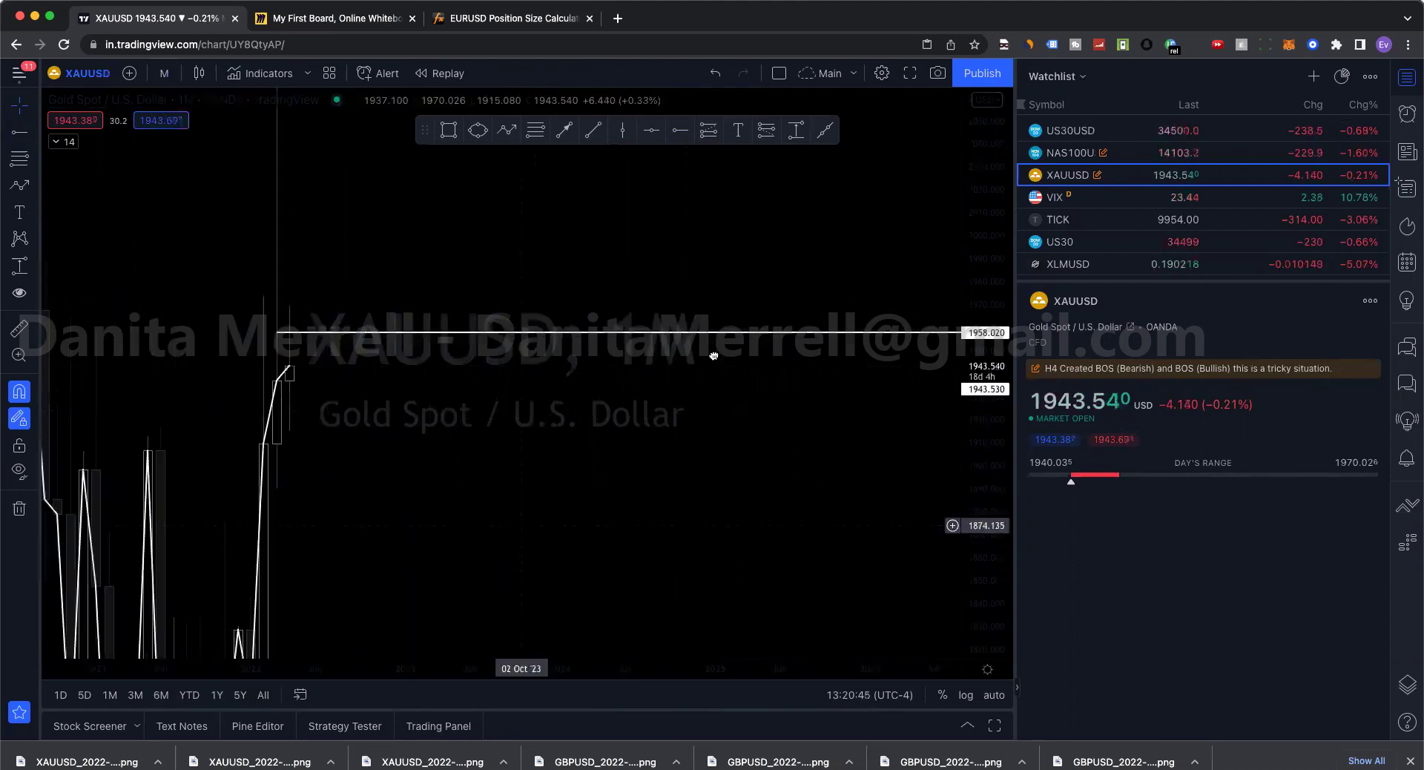
pyautogui.moveTo(713, 356); pyautogui.dragTo(807, 298)
pyautogui.scroll(-3, 742, 273)
pyautogui.click(680, 131)
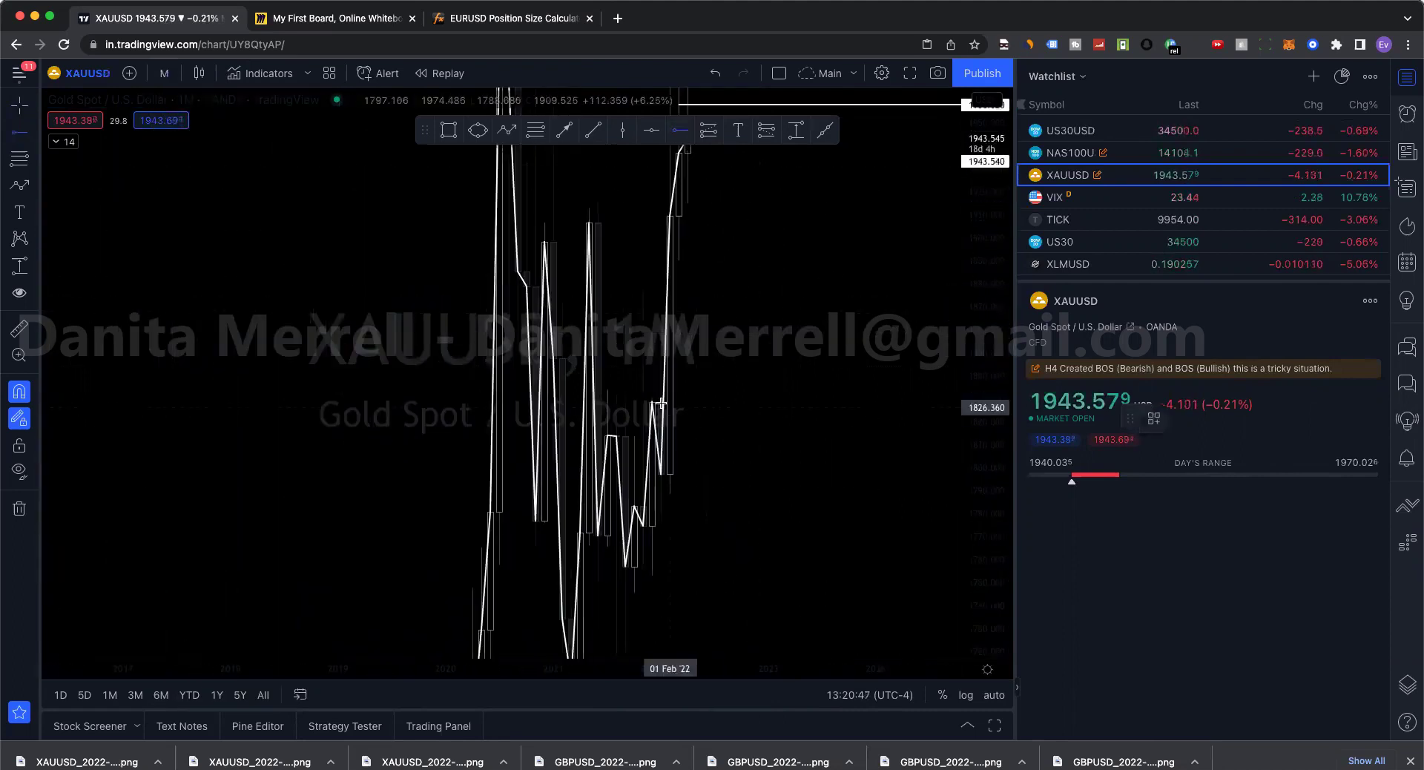
pyautogui.click(661, 402)
pyautogui.hscroll(2, 776, 273)
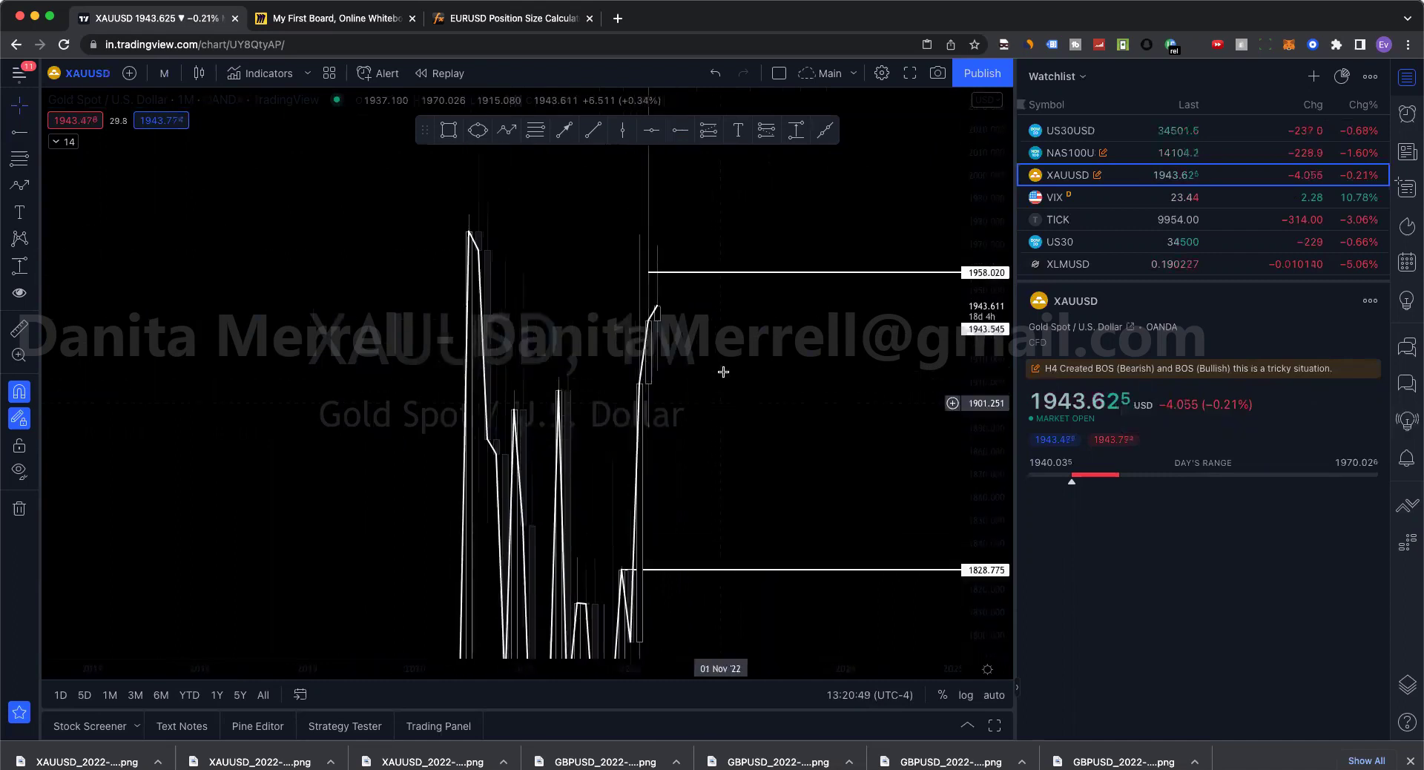
# - Place a horizontal ray at 1975.962 on the July 2020 closing high of the monthly chart
pyautogui.click(680, 130)
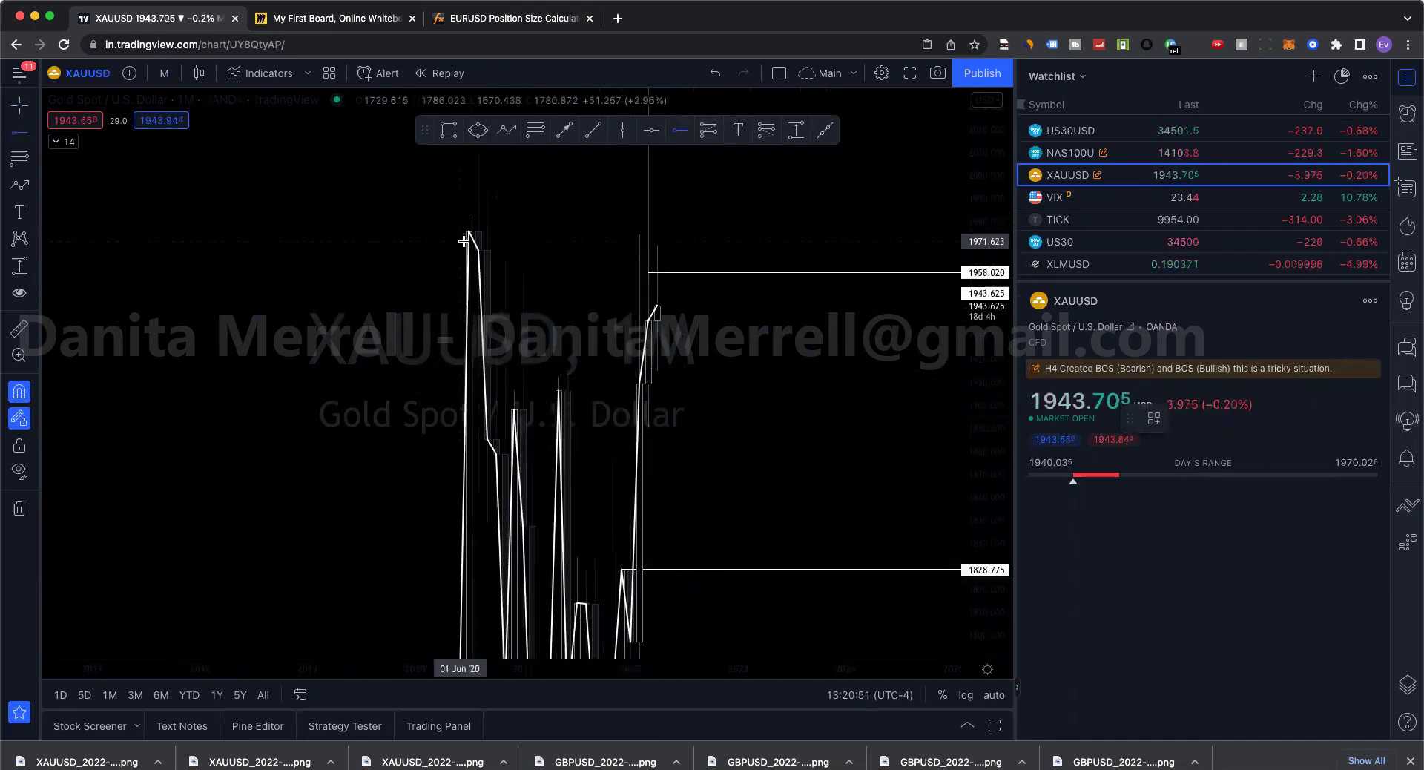
pyautogui.click(467, 233)
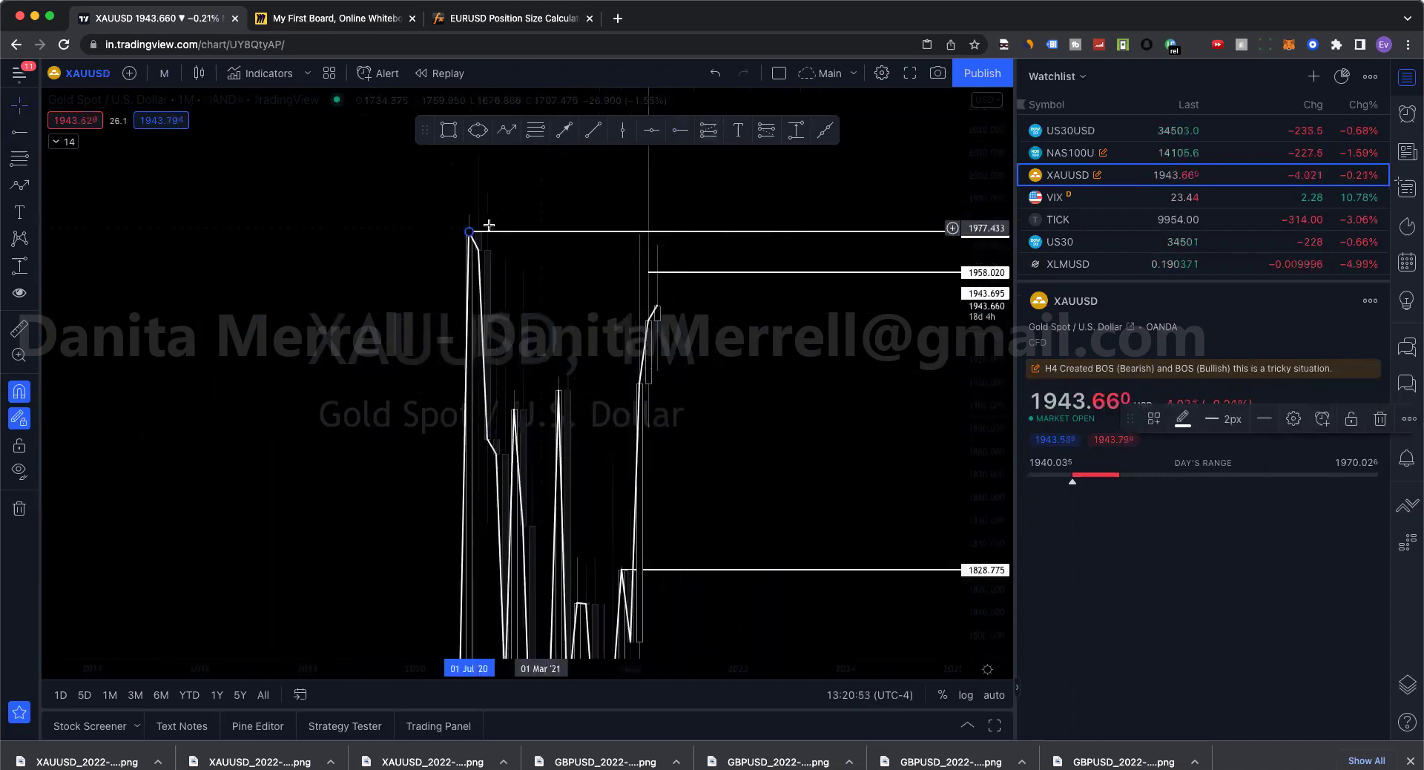
pyautogui.click(547, 308)
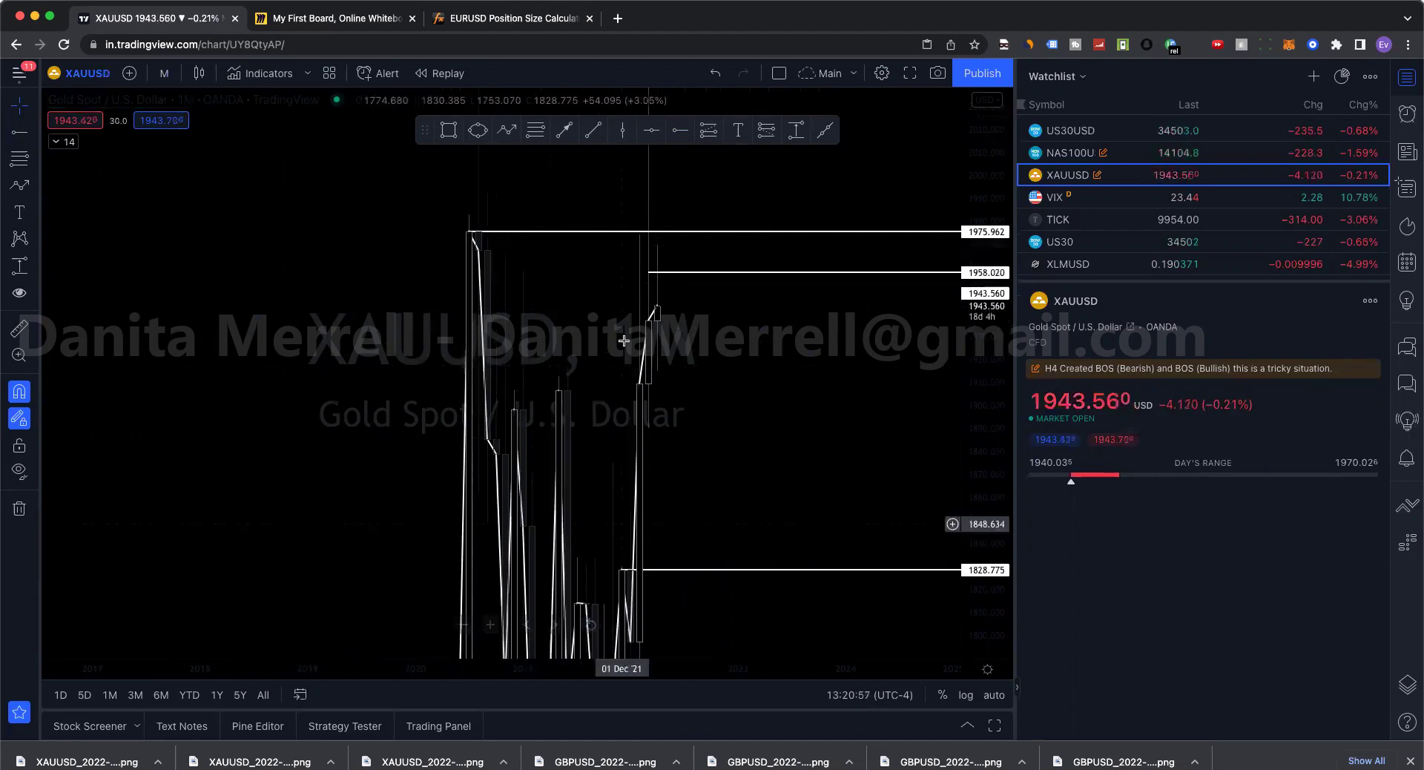
# - Return to the 1-week timeframe and place horizontal rays at 1925.000 on the latest swing low and 1864.900 on the November 2021 high
pyautogui.click(164, 73)
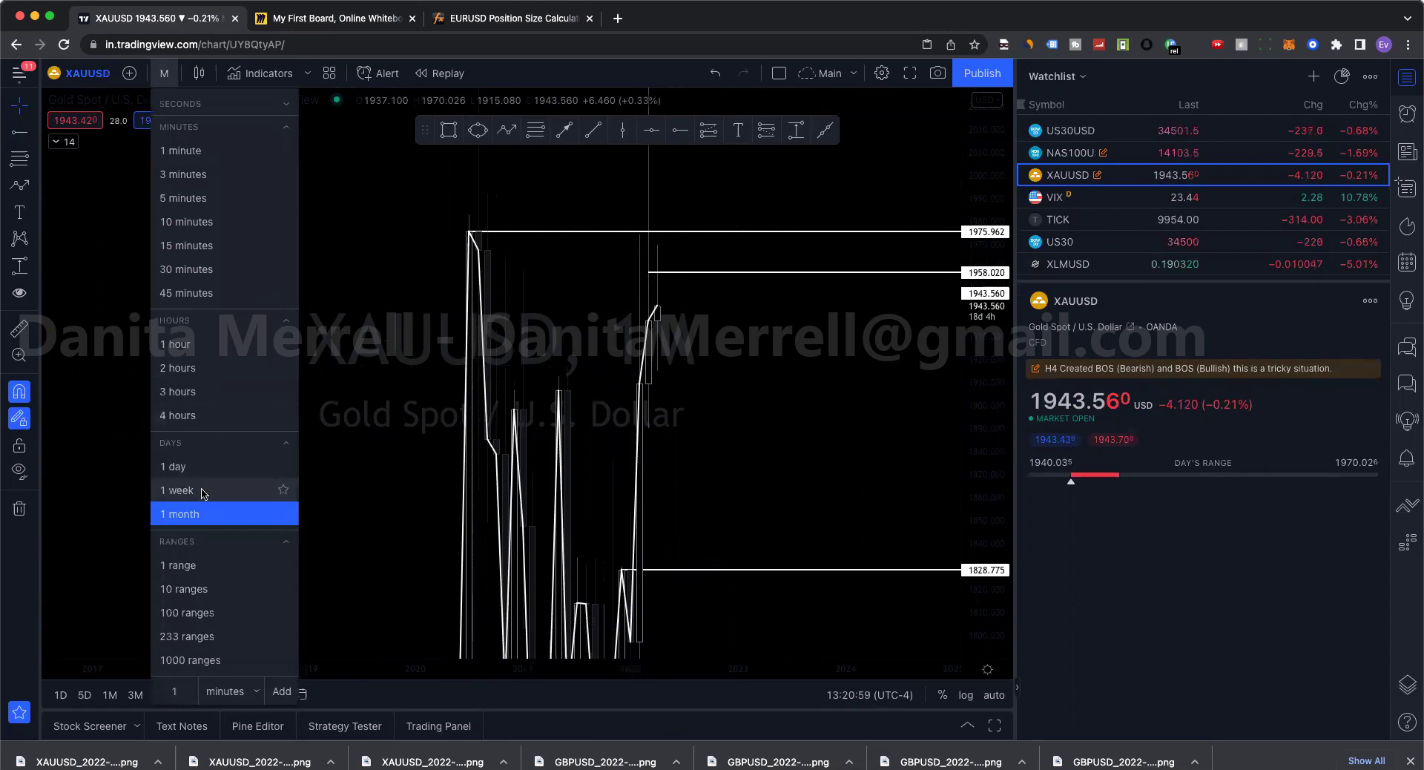
pyautogui.click(178, 491)
pyautogui.hotkey('alt', 'j')
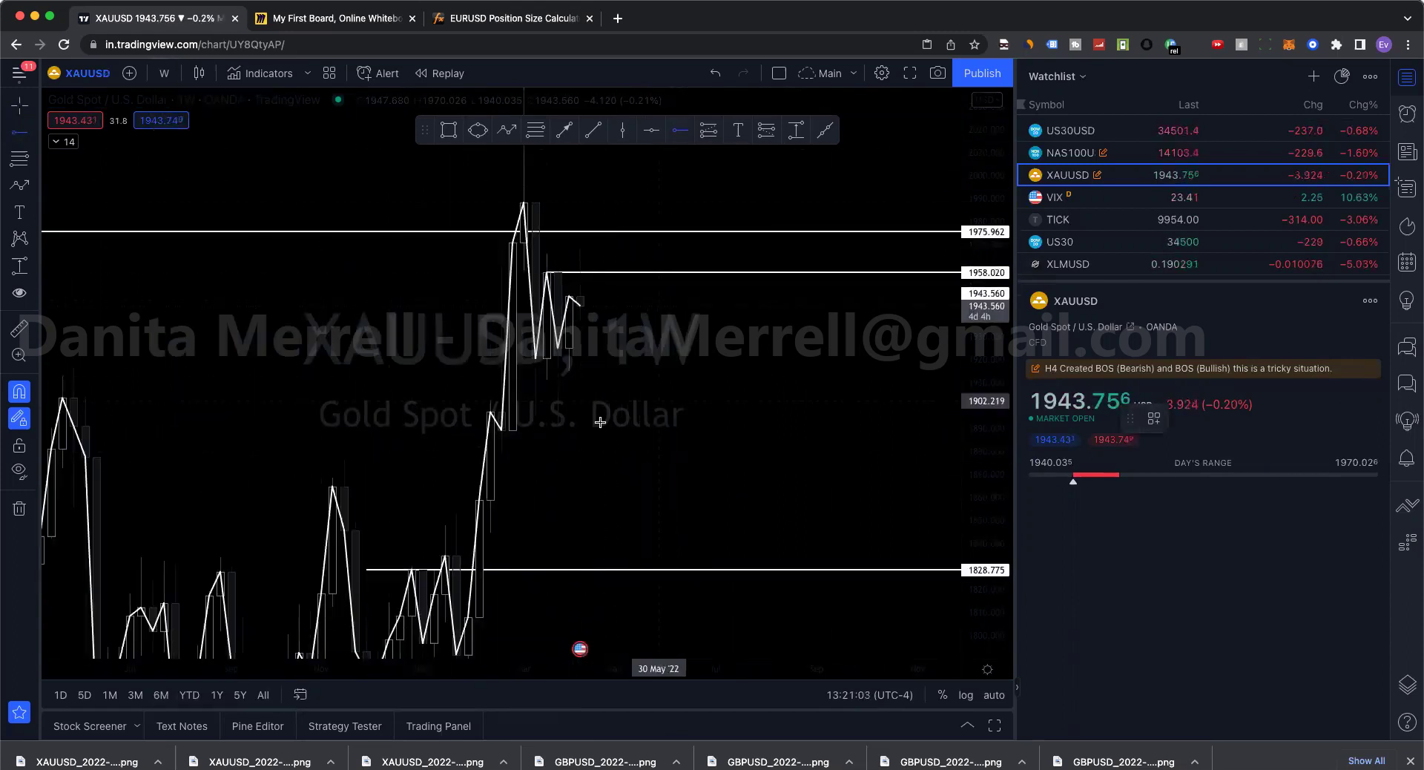
pyautogui.click(560, 347)
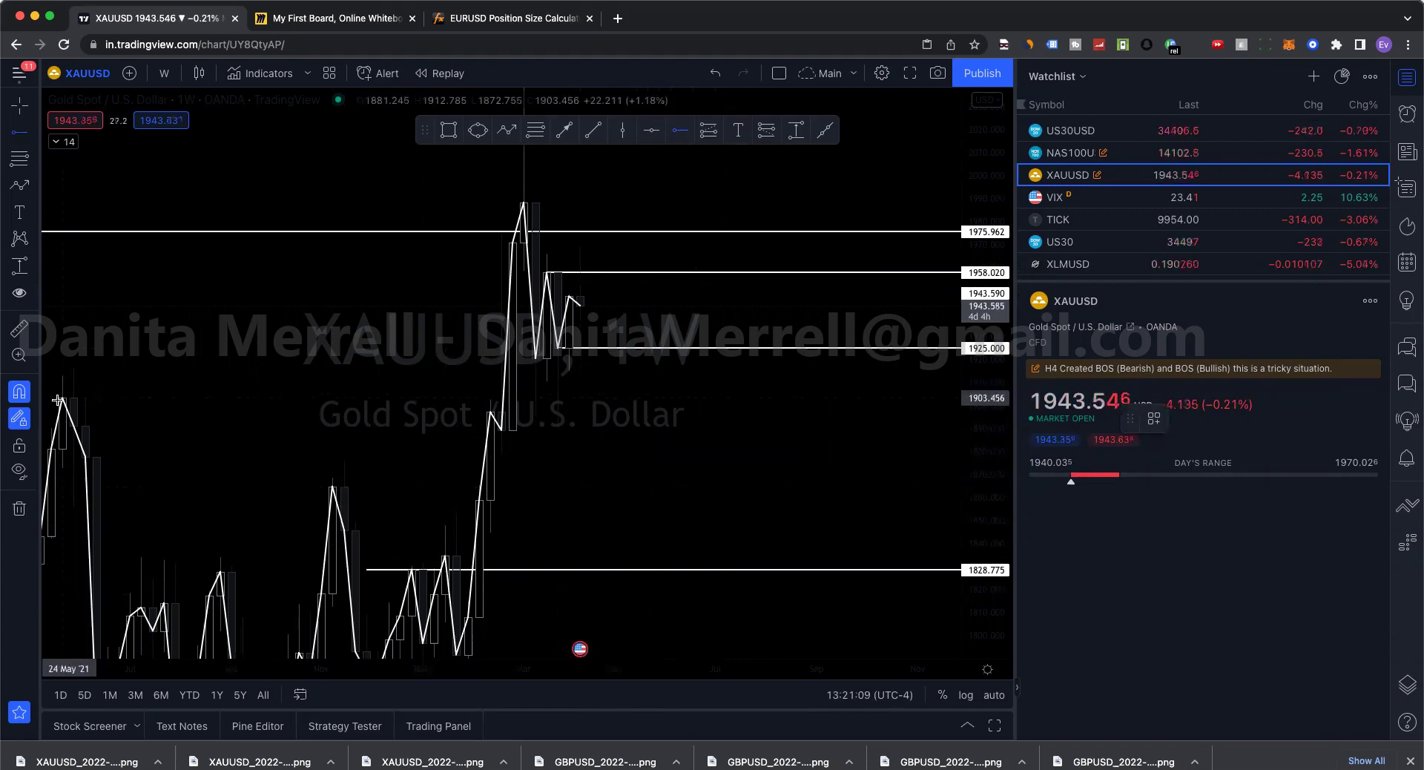
pyautogui.click(333, 487)
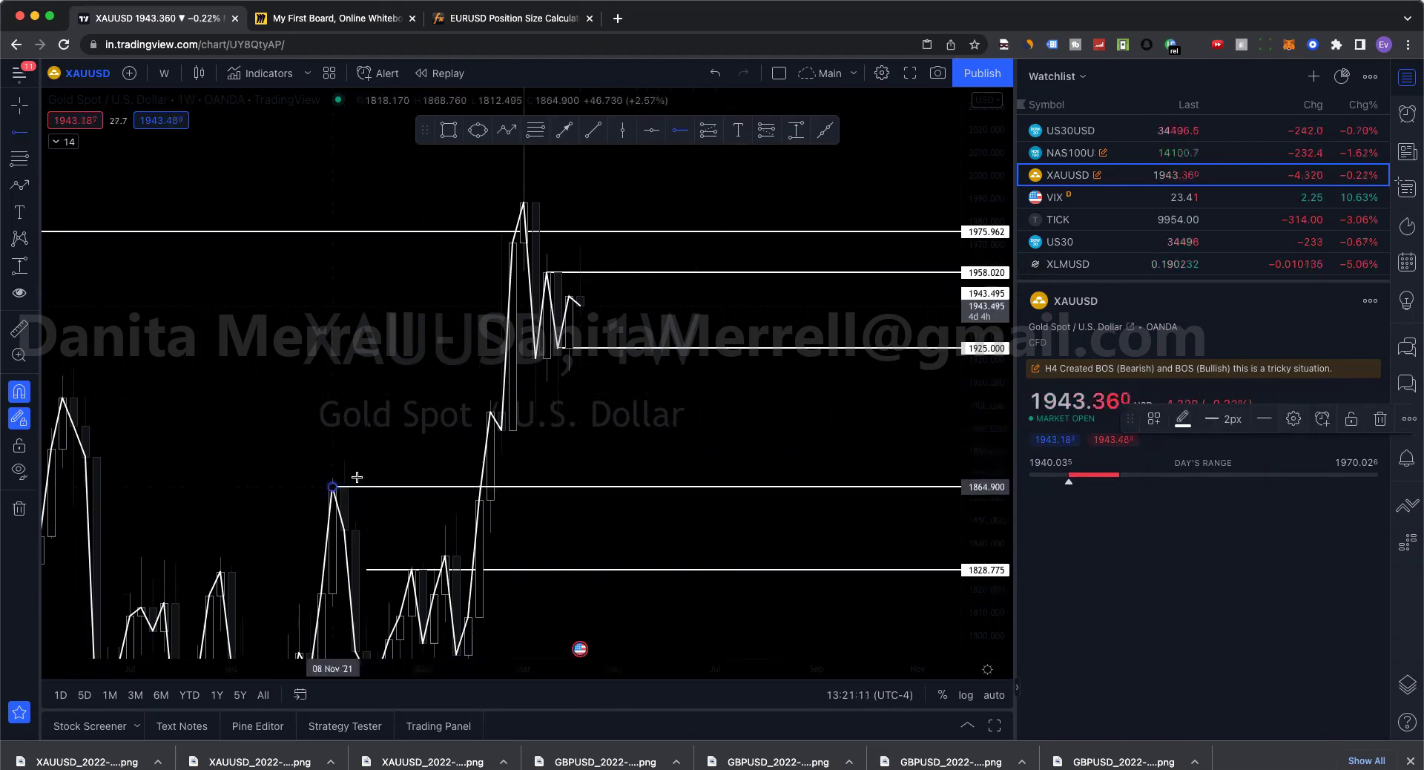
pyautogui.click(702, 404)
# - Switch to the 1-day timeframe and place horizontal rays on the recent minor swing highs at 1932.570 and 1937.100
pyautogui.click(164, 73)
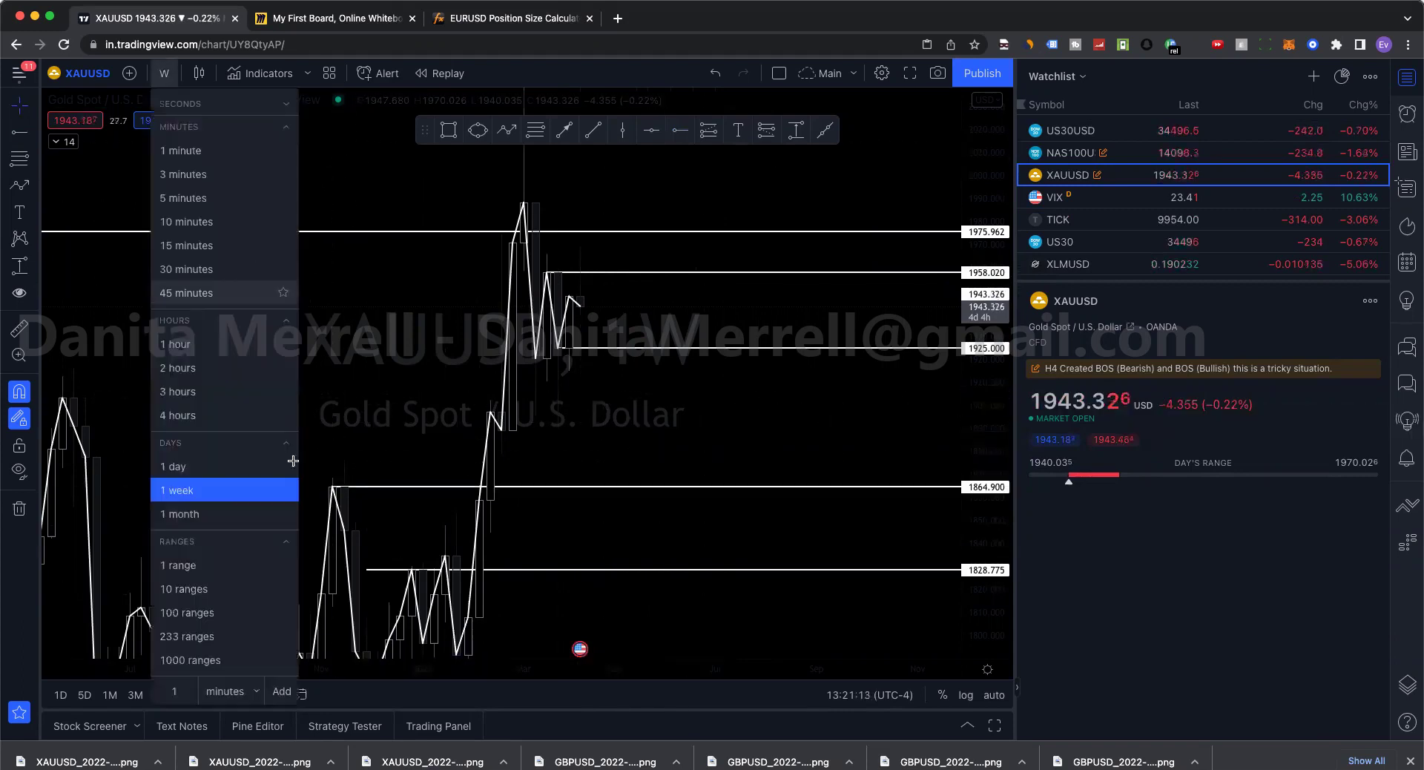
pyautogui.click(178, 466)
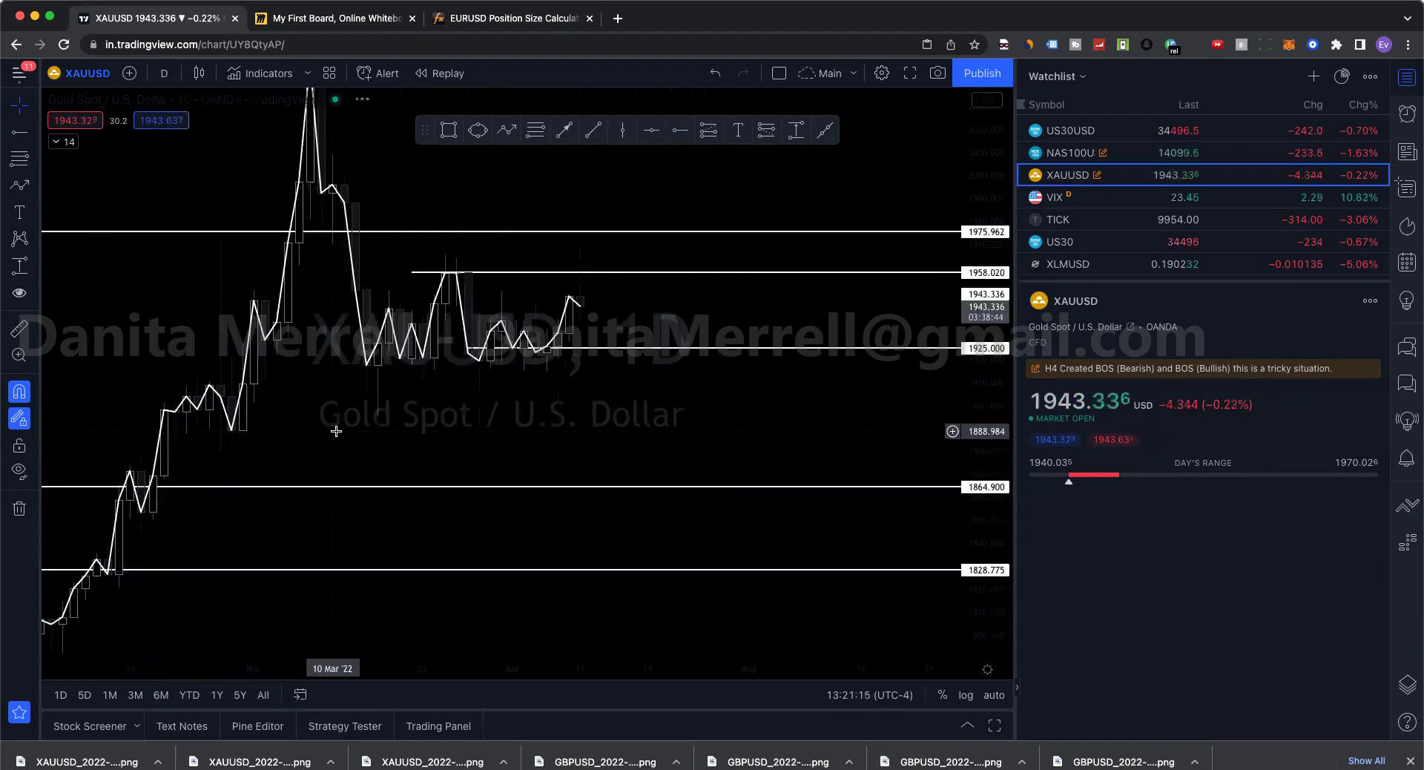
pyautogui.moveTo(1005, 609); pyautogui.dragTo(994, 269)
pyautogui.moveTo(737, 344); pyautogui.dragTo(835, 565)
pyautogui.moveTo(986, 277); pyautogui.dragTo(979, 512)
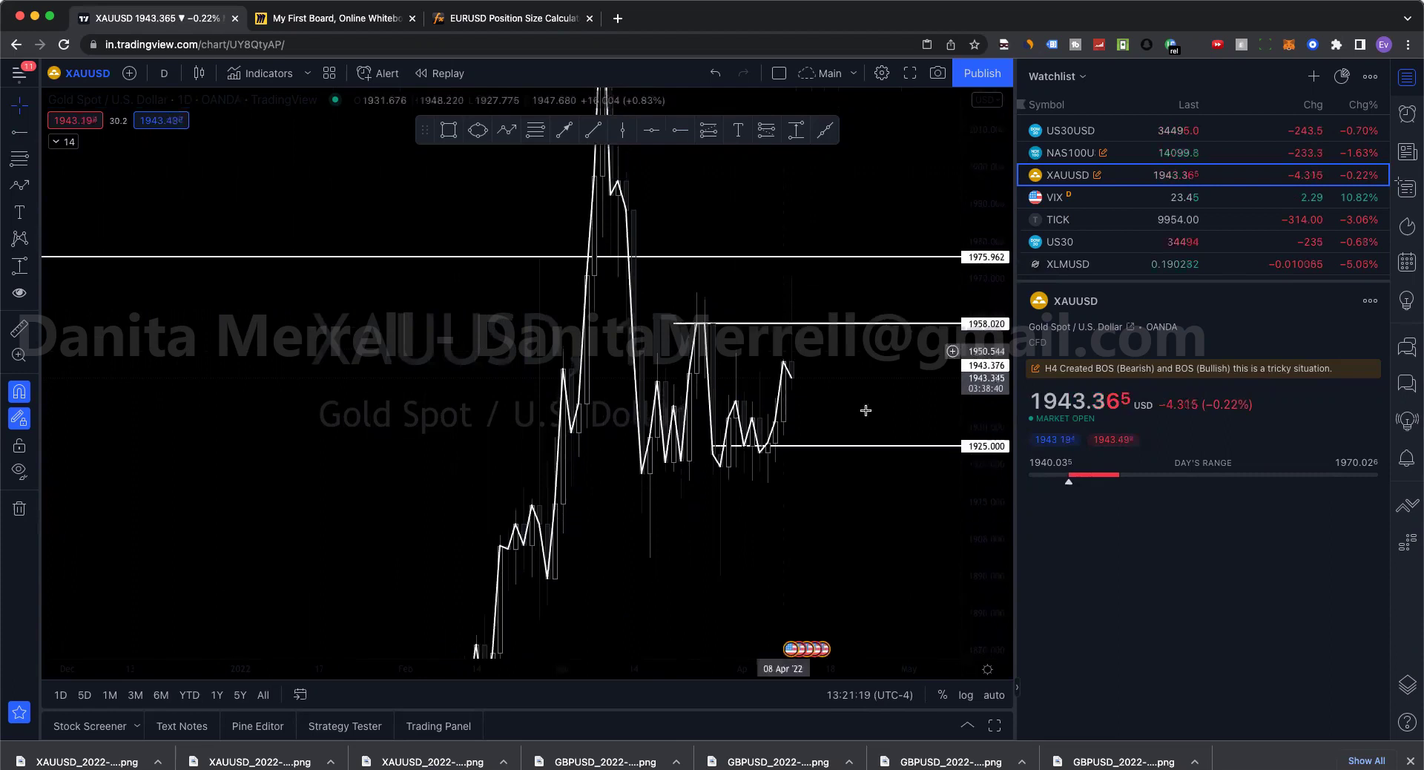
pyautogui.scroll(4, 622, 244)
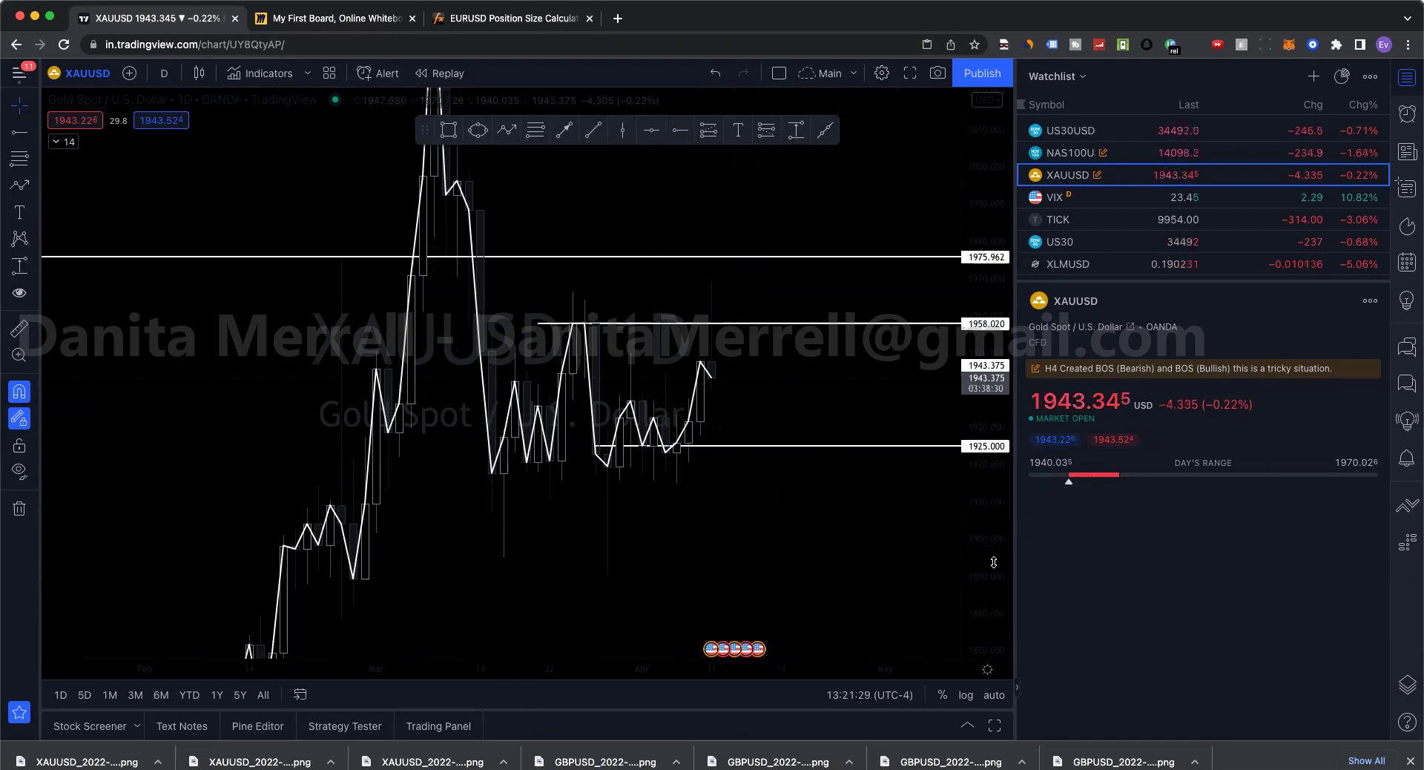
pyautogui.moveTo(994, 562); pyautogui.dragTo(992, 415)
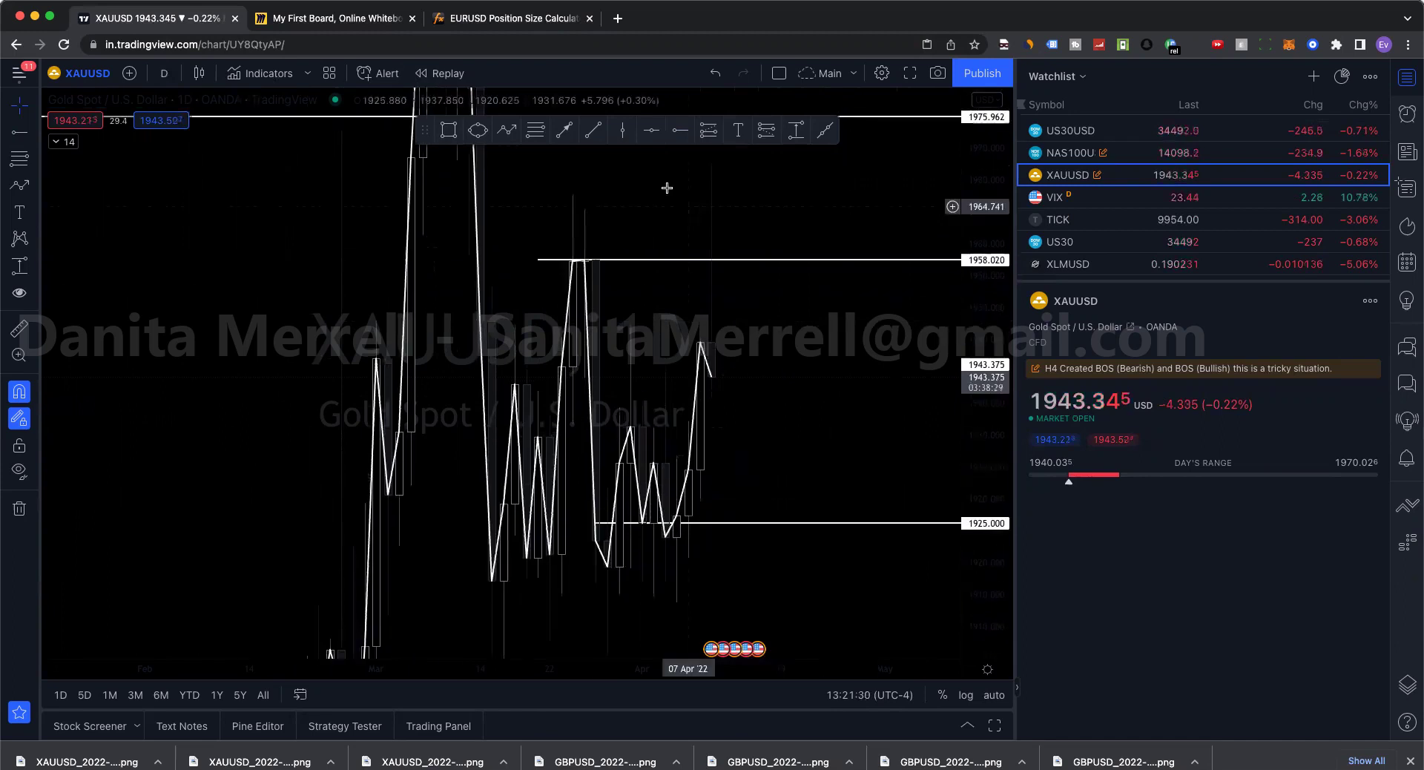
pyautogui.click(659, 465)
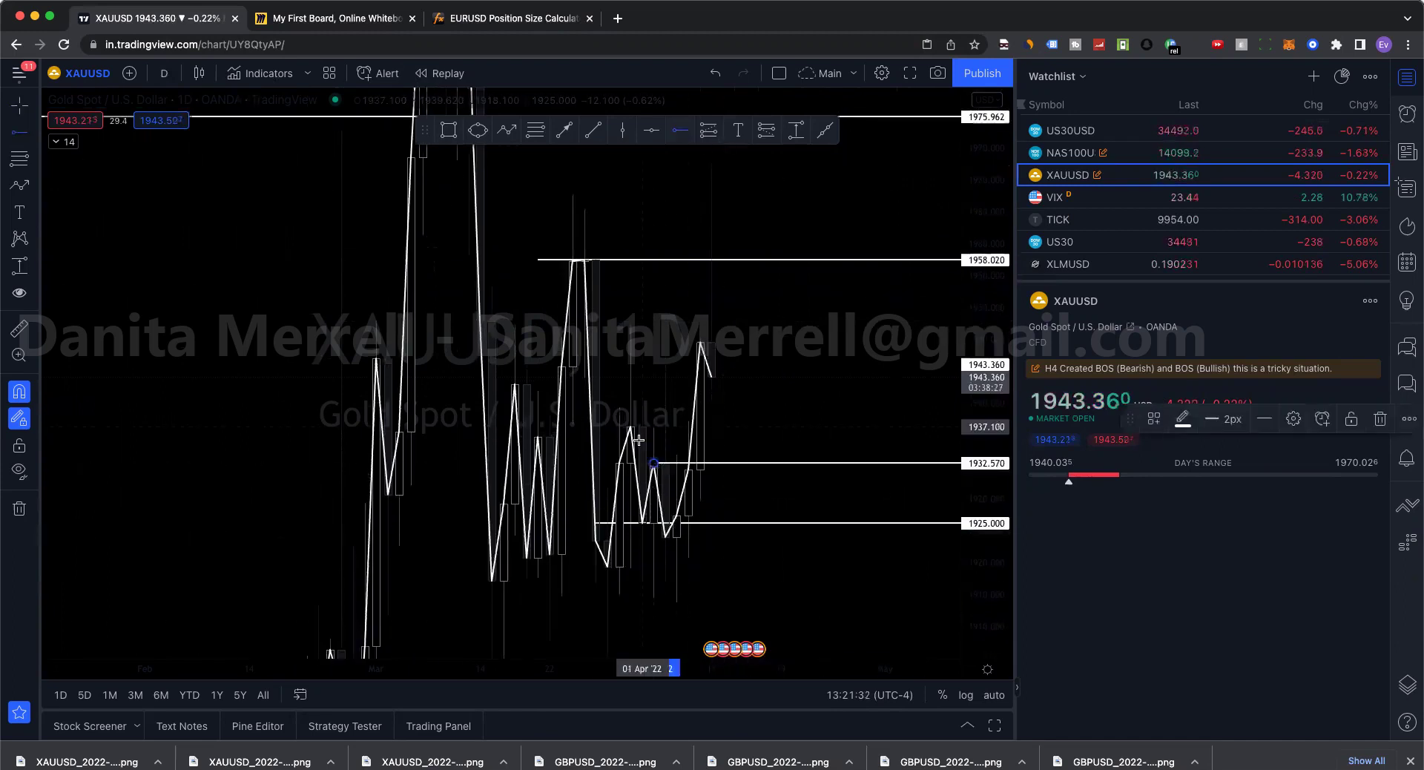
pyautogui.click(853, 380)
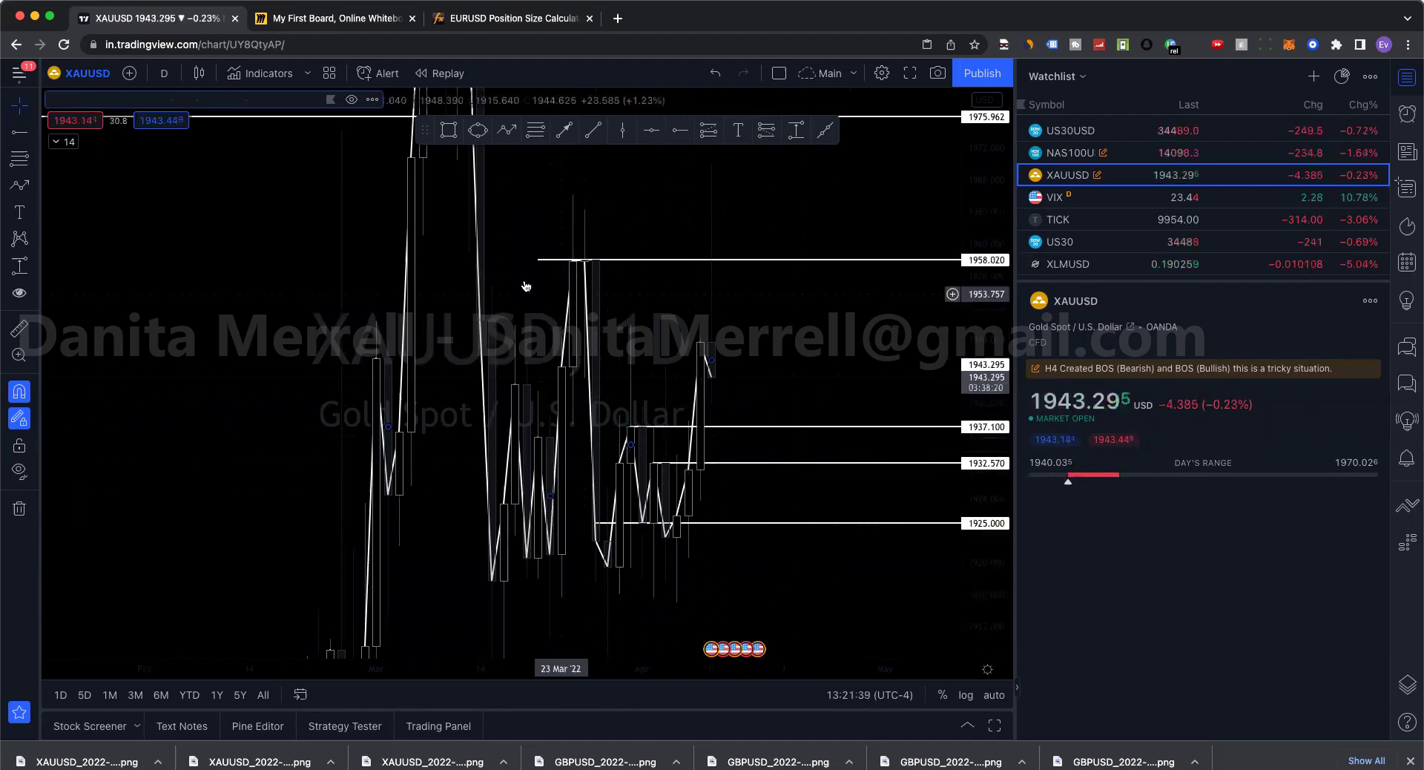
# - Consult the timeframe scheme on the Miro board, then return to TradingView and show XAUUSD on the 1-hour timeframe
pyautogui.click(315, 21)
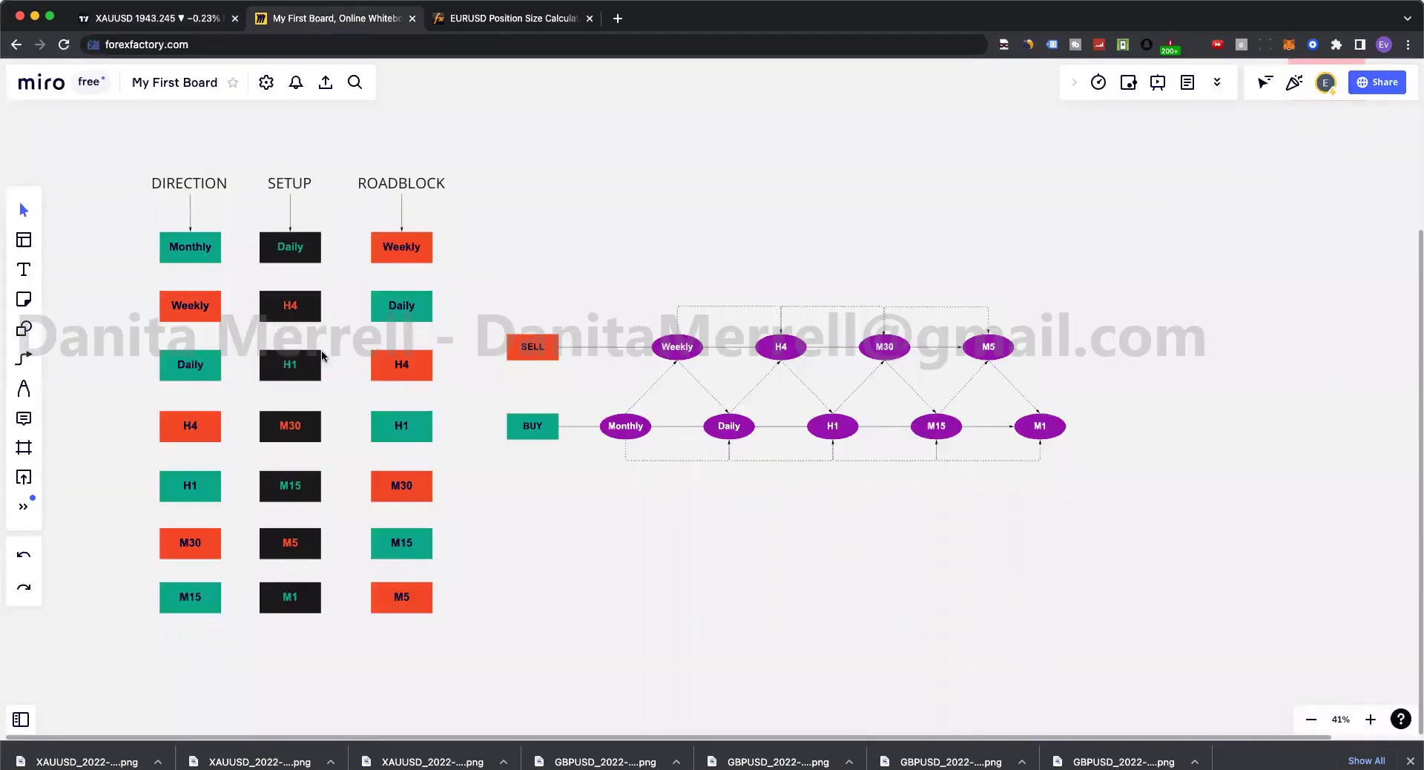
pyautogui.click(181, 25)
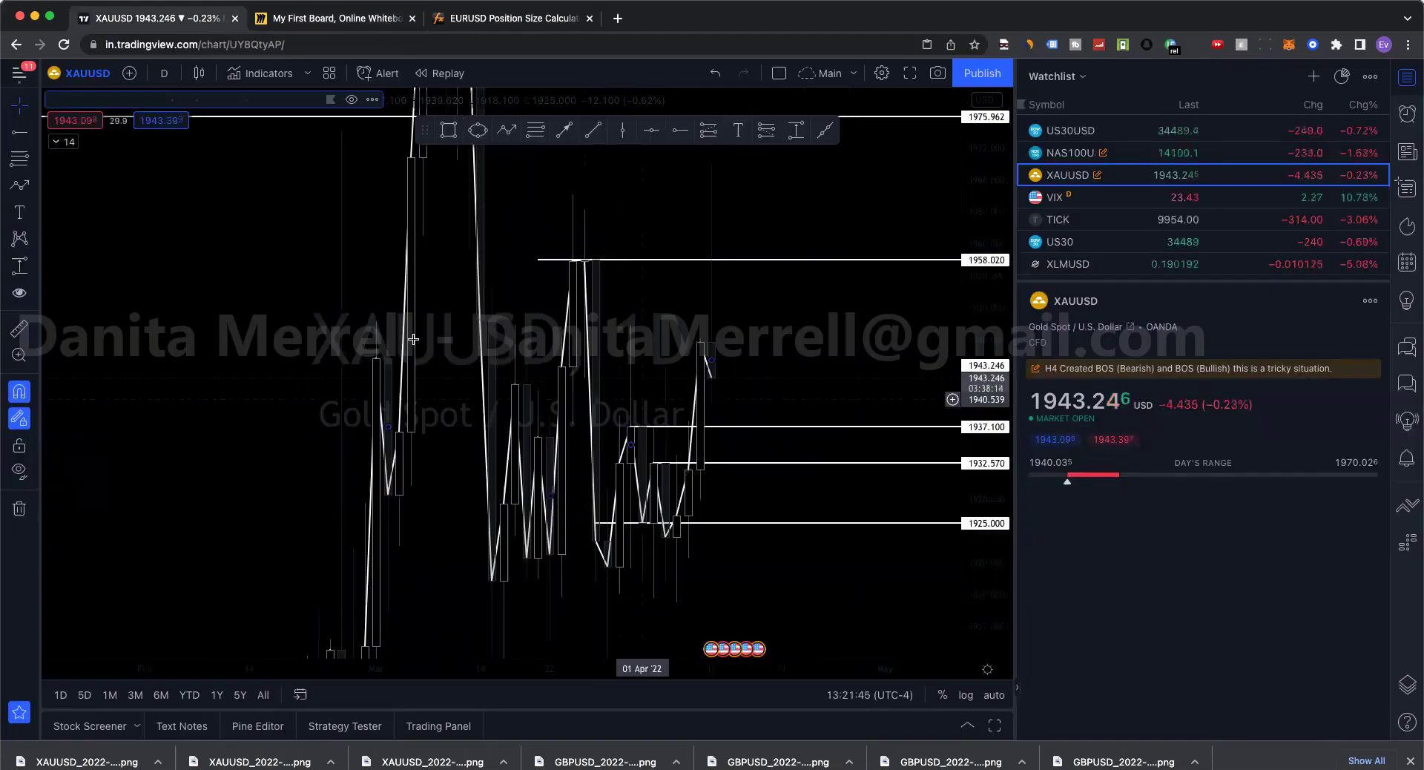
pyautogui.click(164, 73)
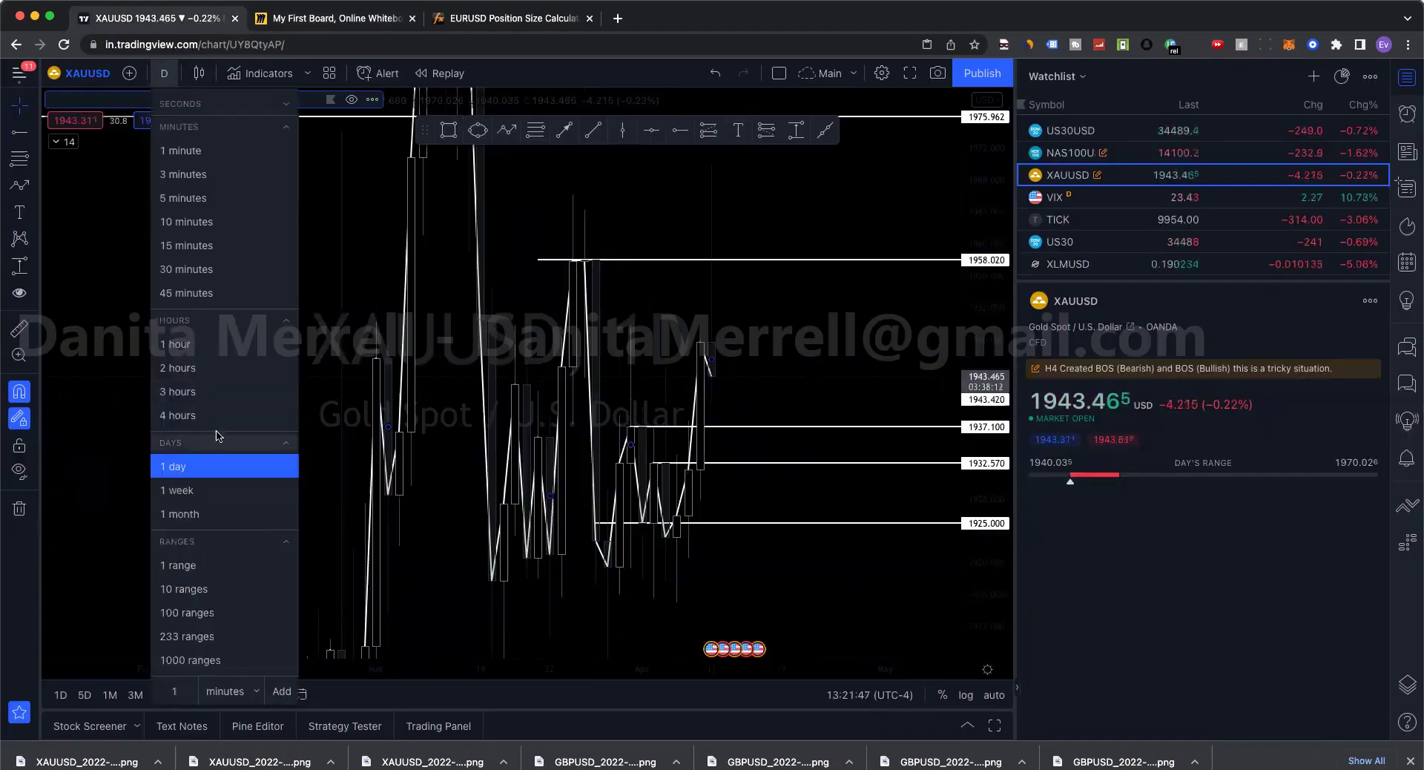
pyautogui.click(199, 344)
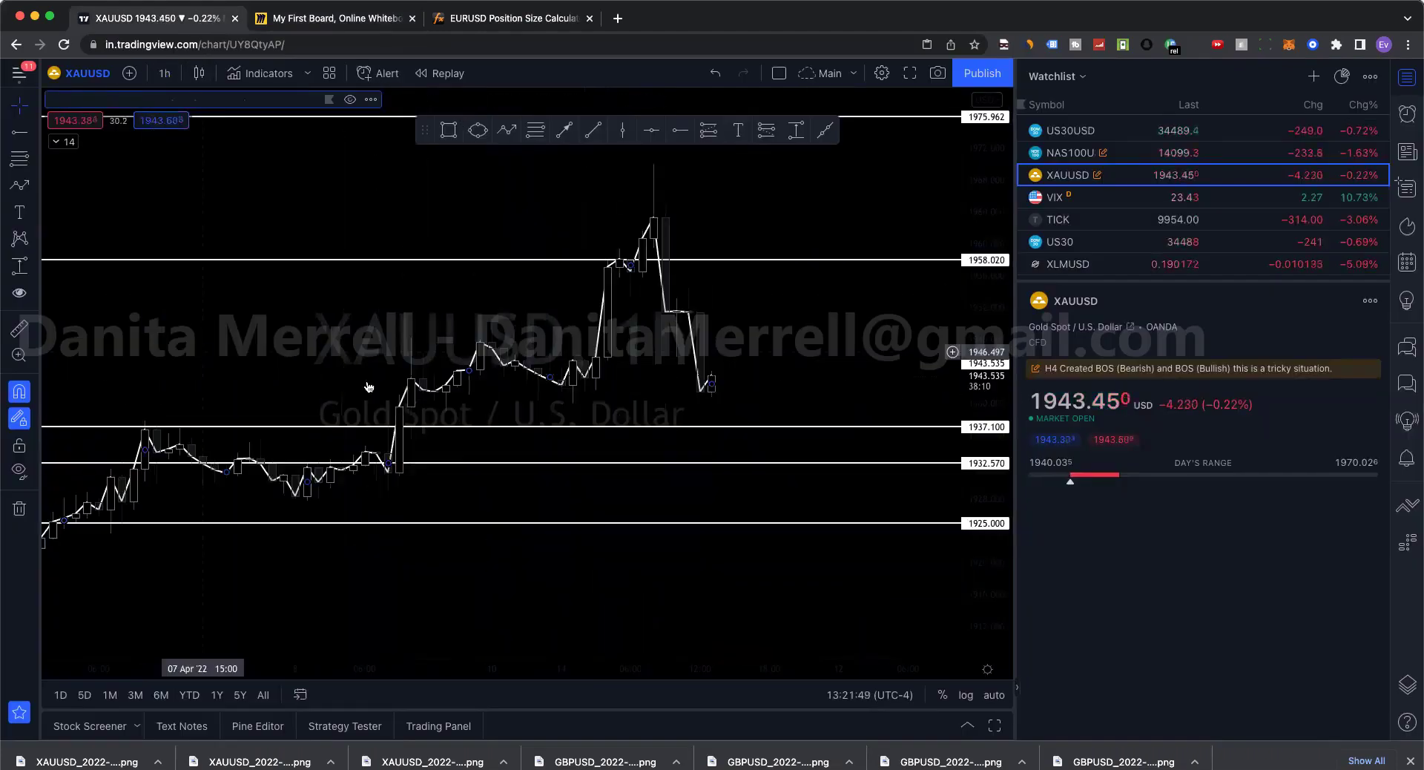
pyautogui.scroll(-5, 596, 411)
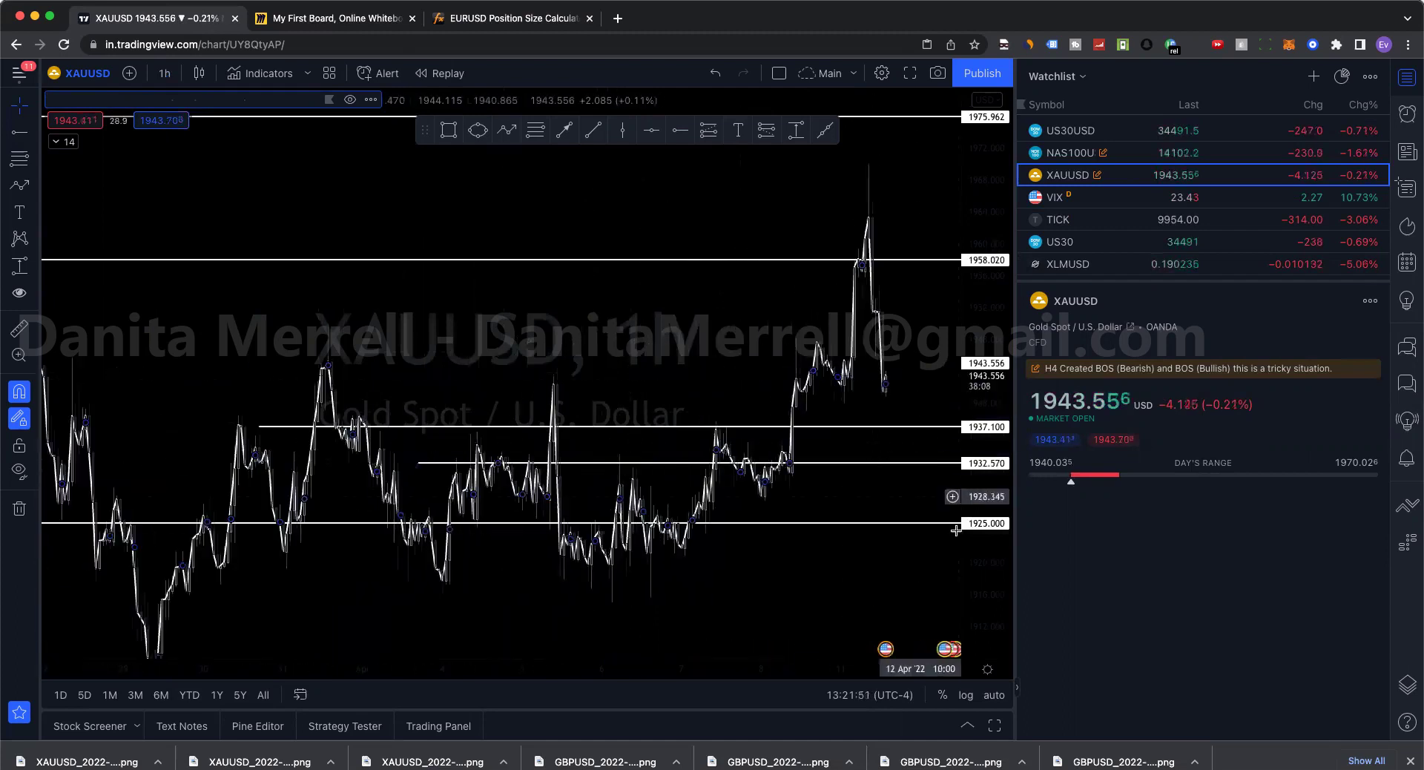
pyautogui.moveTo(984, 563); pyautogui.dragTo(977, 341)
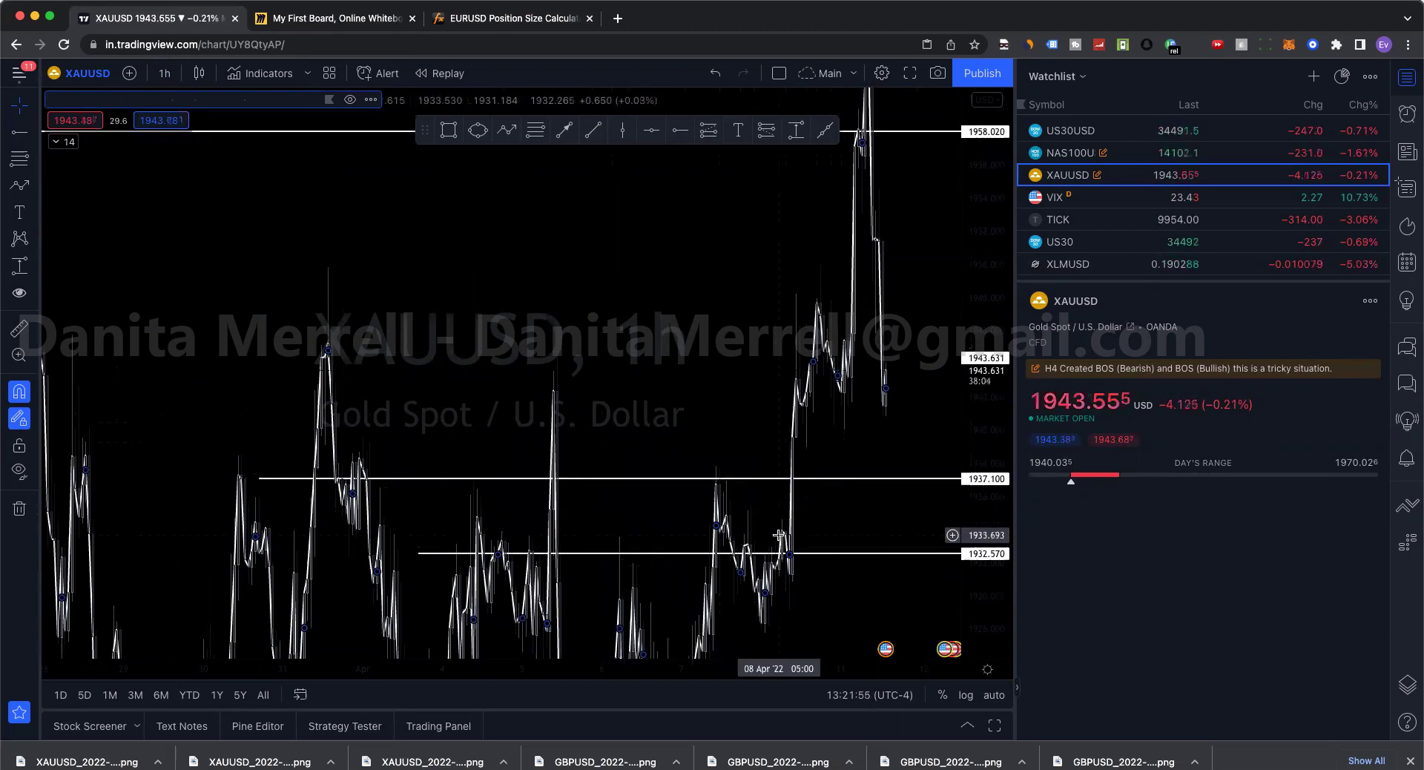
pyautogui.moveTo(925, 524); pyautogui.dragTo(776, 504)
# - Try a descending trend line from the 5 April high at 1942.390 through the 7 April high at 1936.745, then delete it
pyautogui.click(826, 131)
pyautogui.click(406, 369)
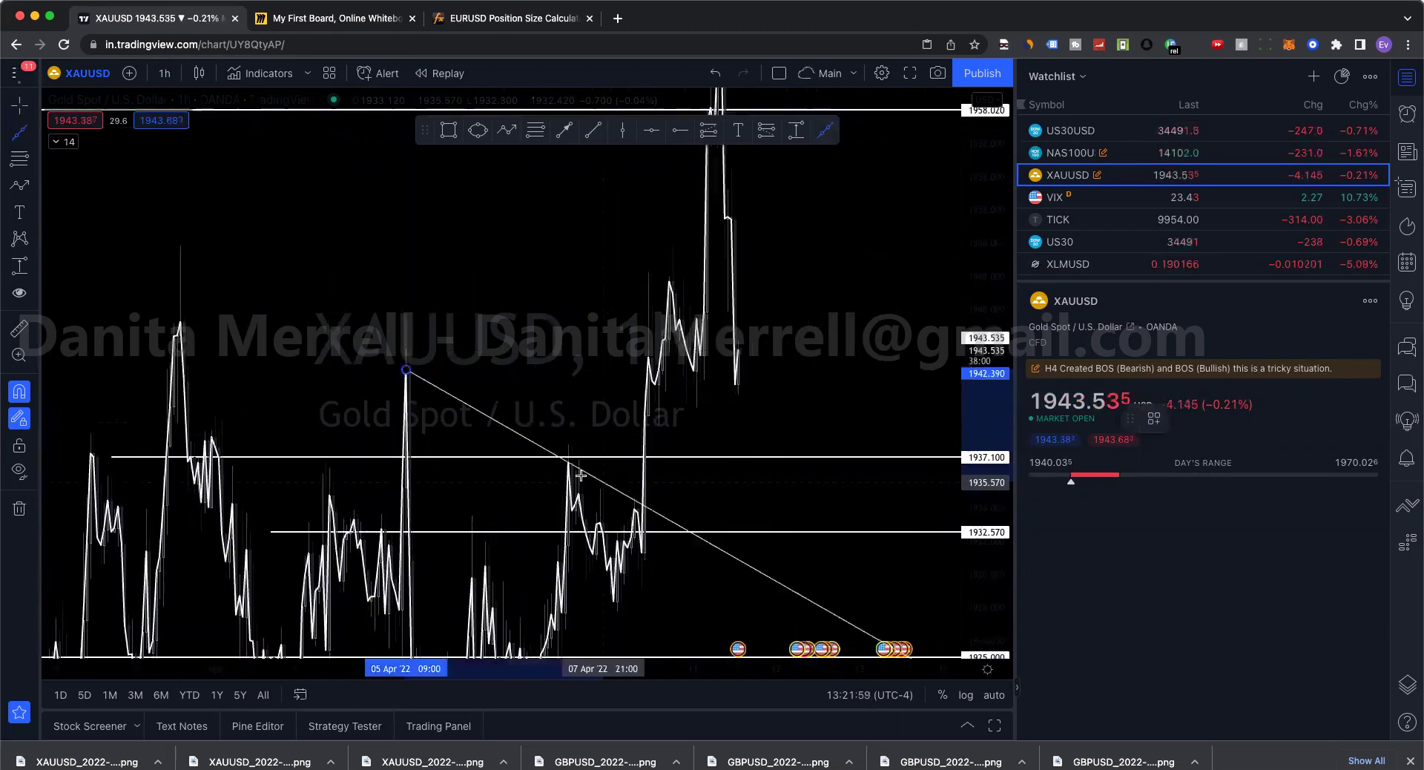
pyautogui.click(568, 463)
pyautogui.click(809, 405)
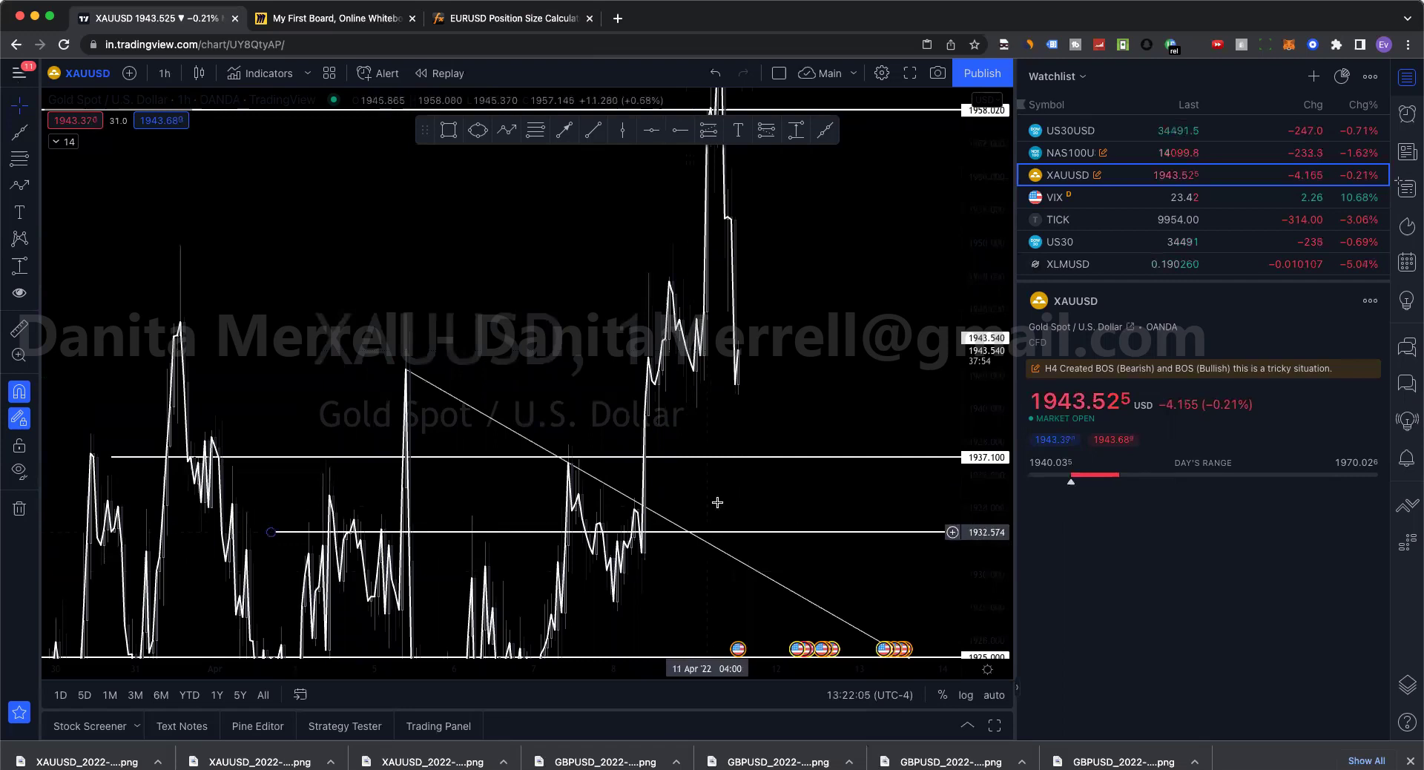
pyautogui.click(567, 467)
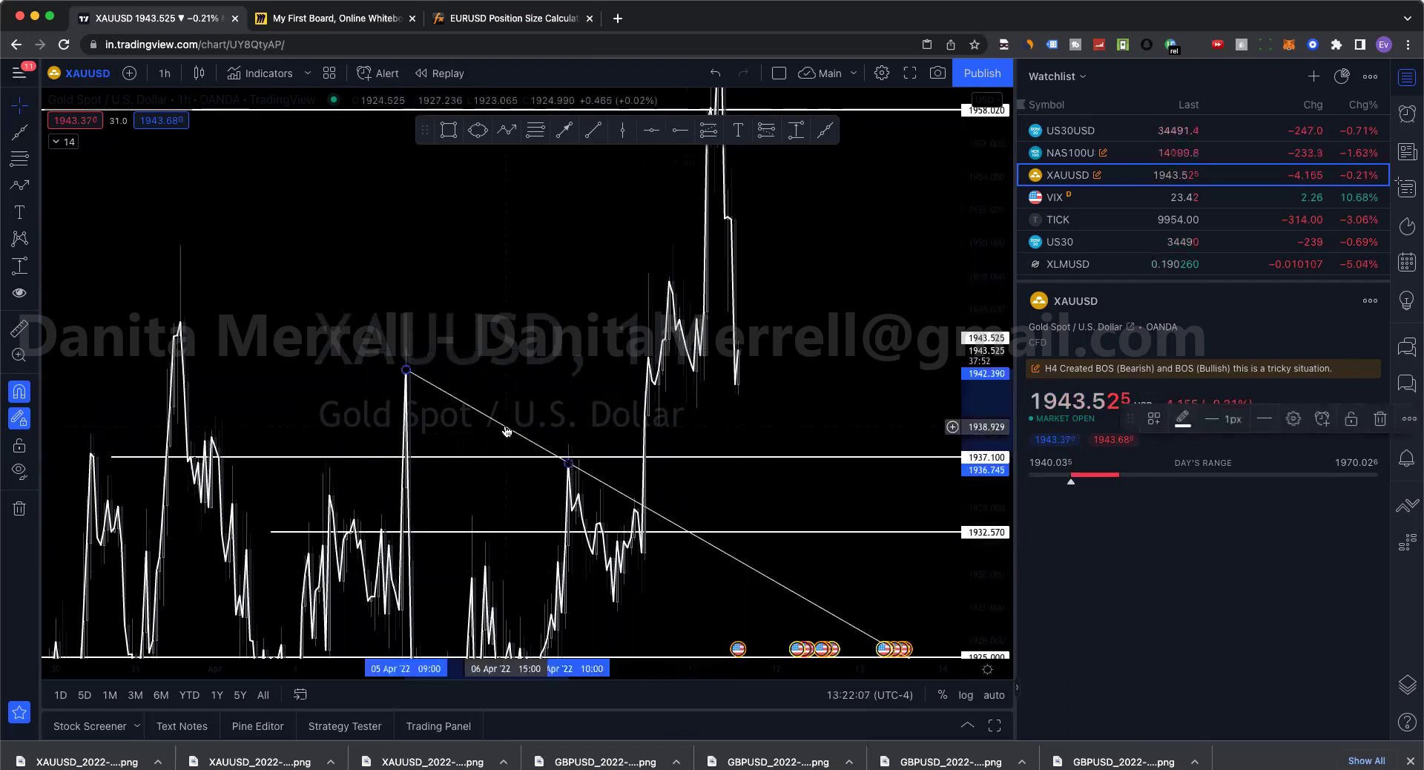
pyautogui.press('Delete')
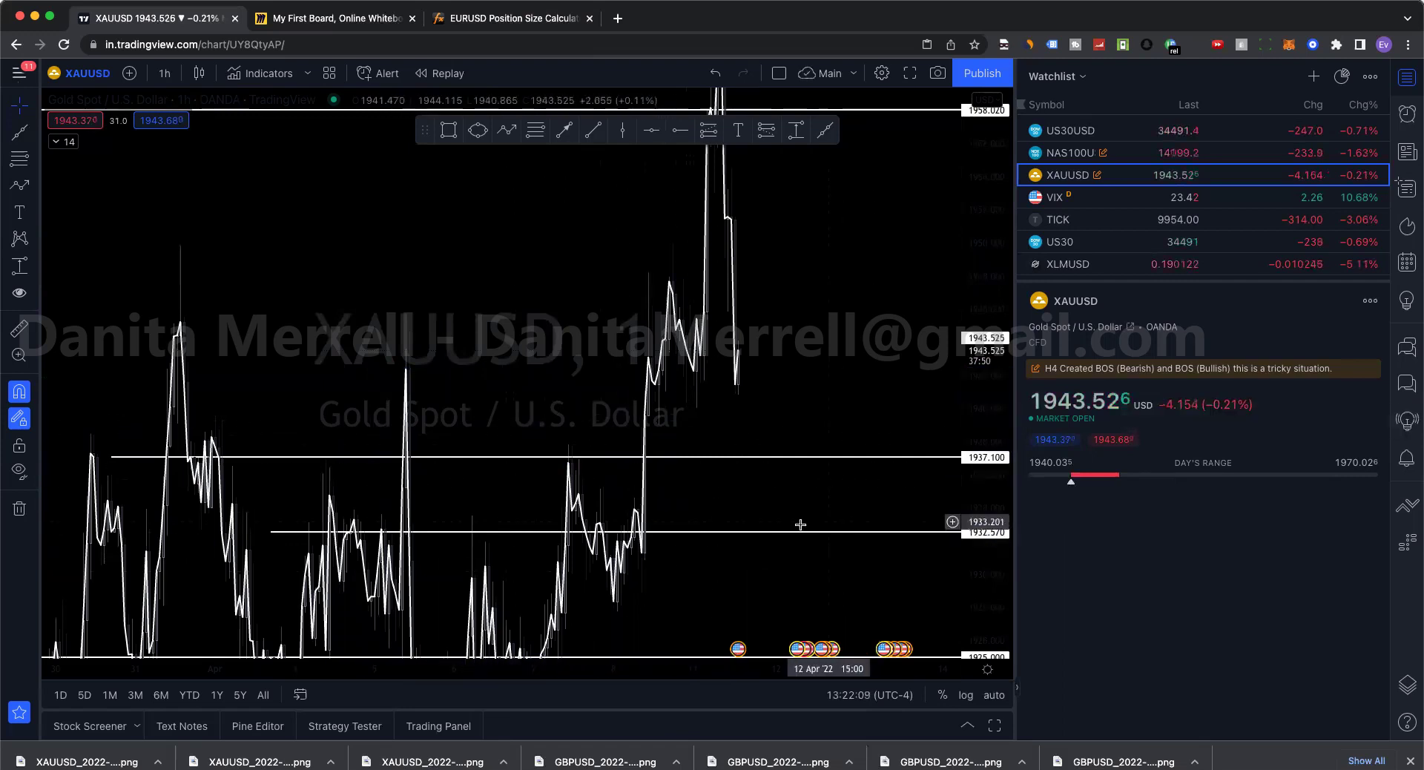
# - Draw a descending trend line from 1934.865 on 7 April through the 8 April high at about 1933.945
pyautogui.click(579, 494)
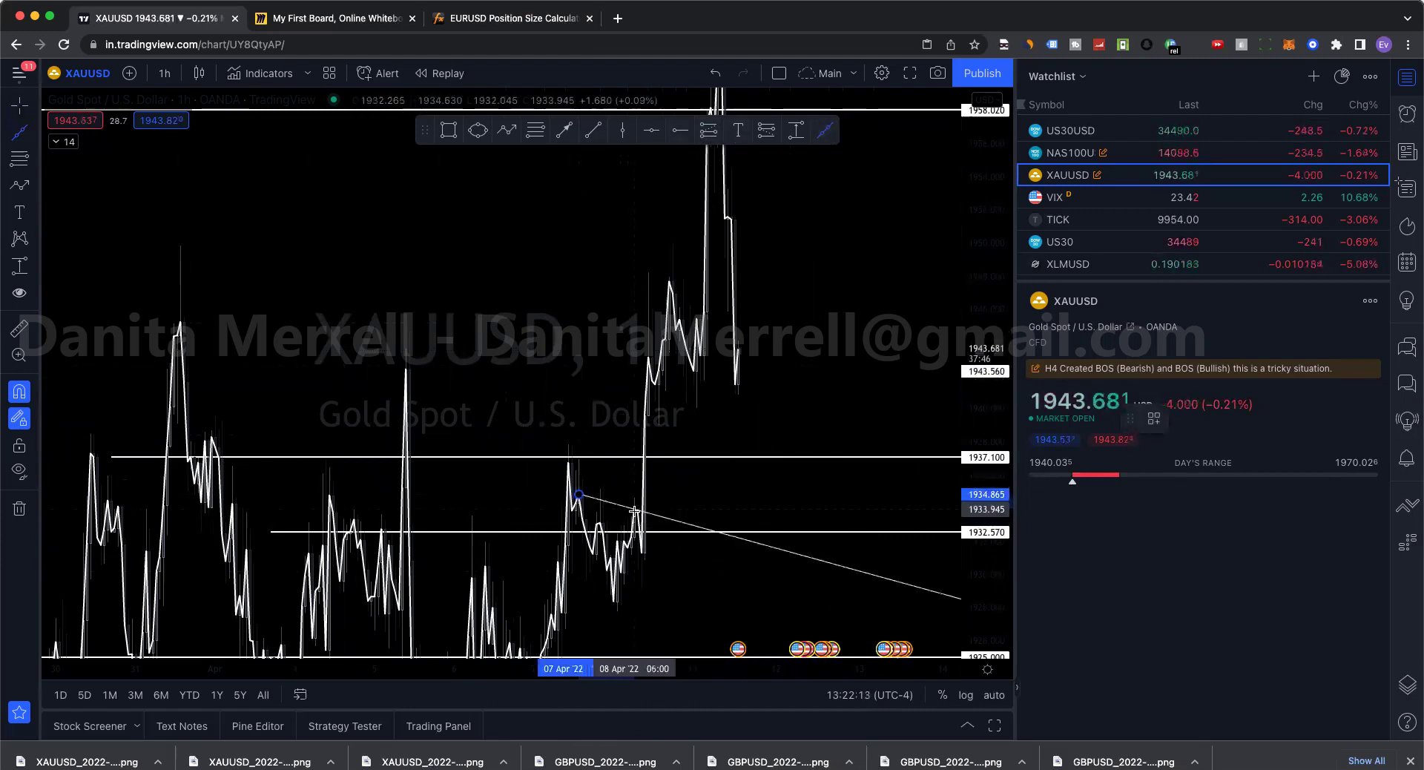
pyautogui.click(634, 511)
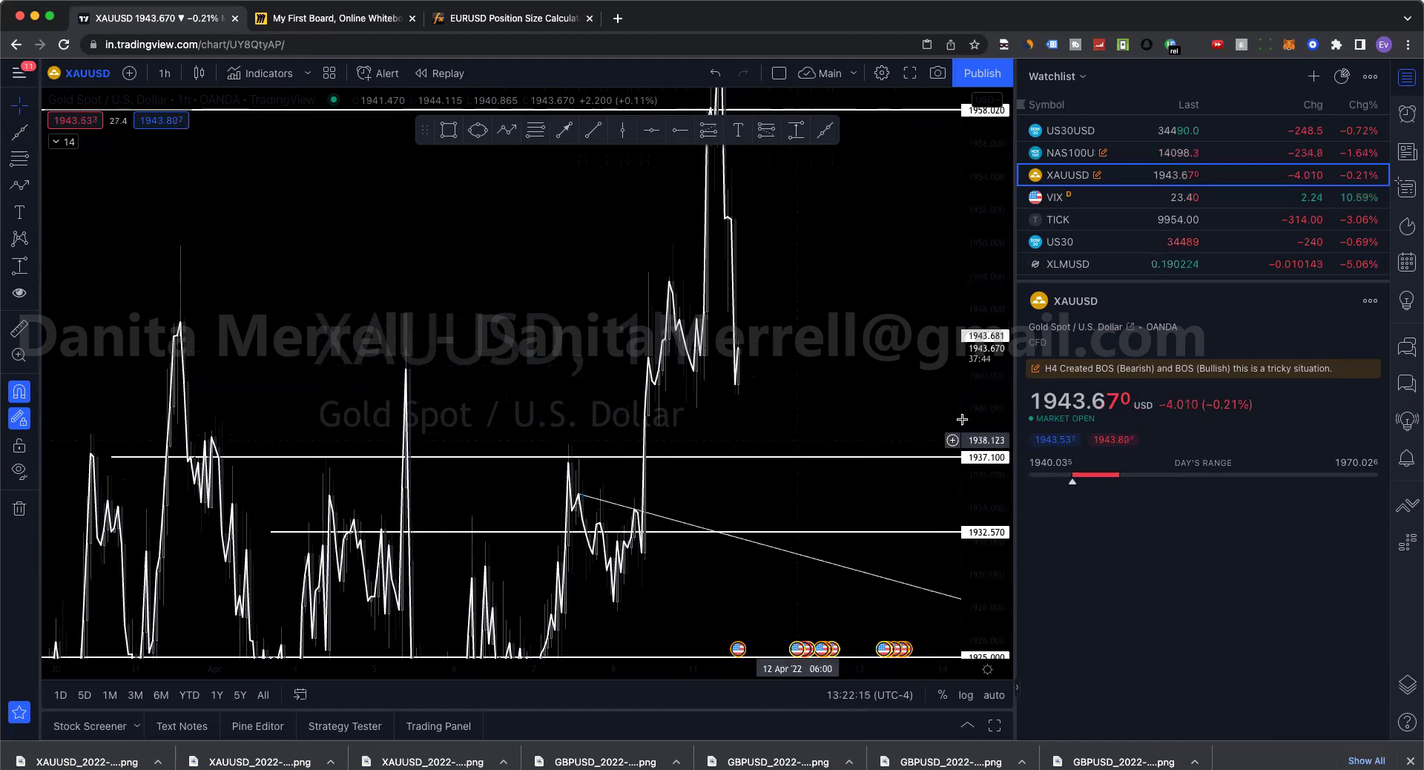
pyautogui.moveTo(1001, 163); pyautogui.dragTo(998, 376)
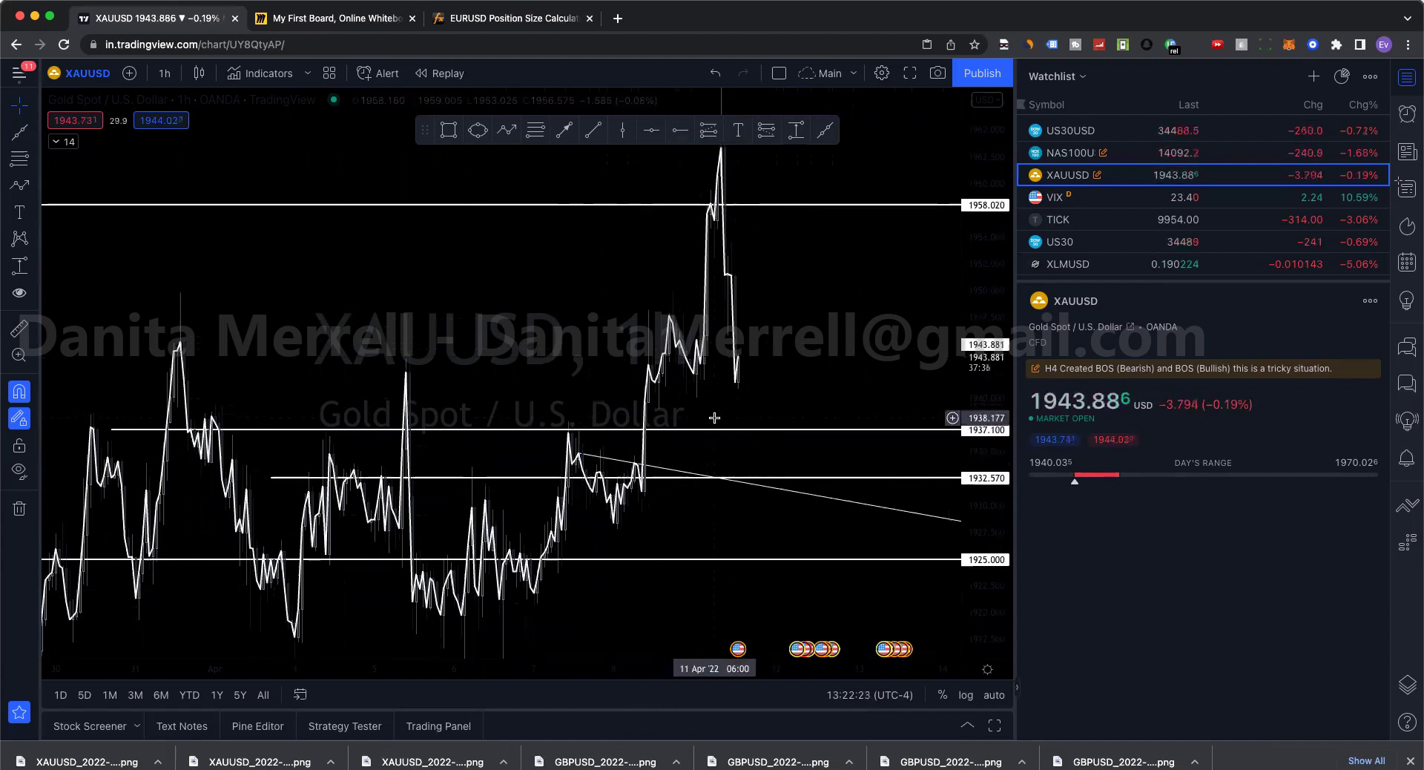
# - Remove all drawings from the XAUUSD chart, view the 1-day timeframe briefly and set the chart to 4 hours
pyautogui.rightClick(512, 306)
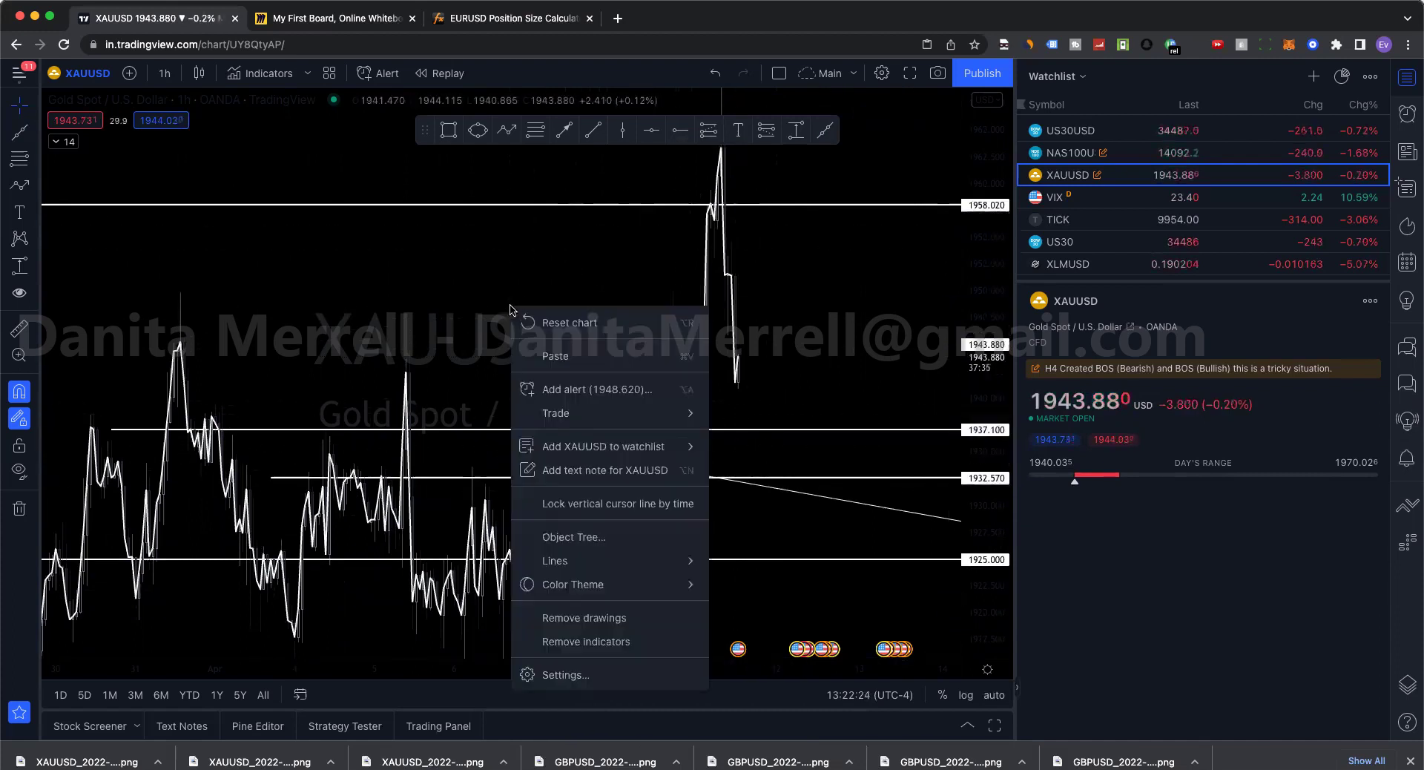
pyautogui.click(660, 615)
pyautogui.click(164, 74)
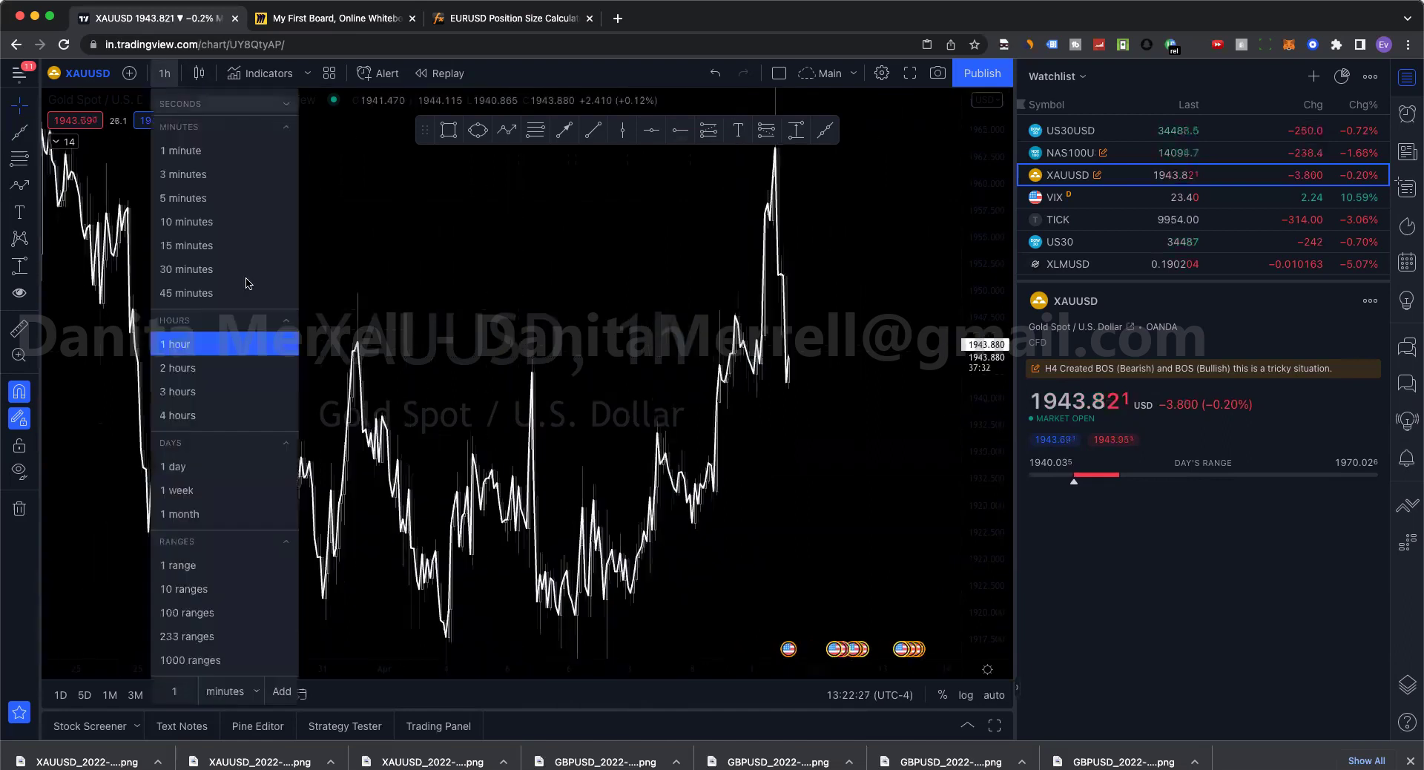
pyautogui.click(201, 473)
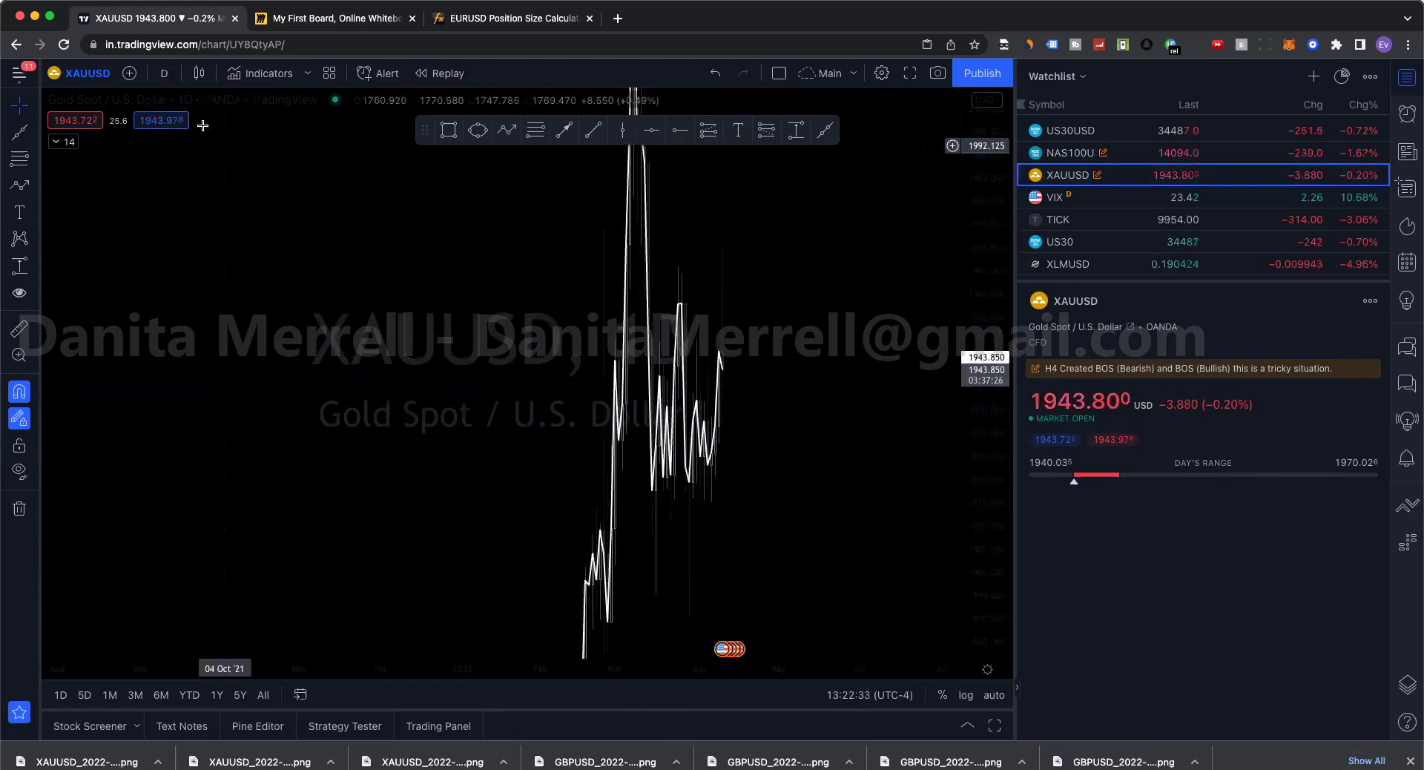
pyautogui.click(162, 74)
pyautogui.click(178, 417)
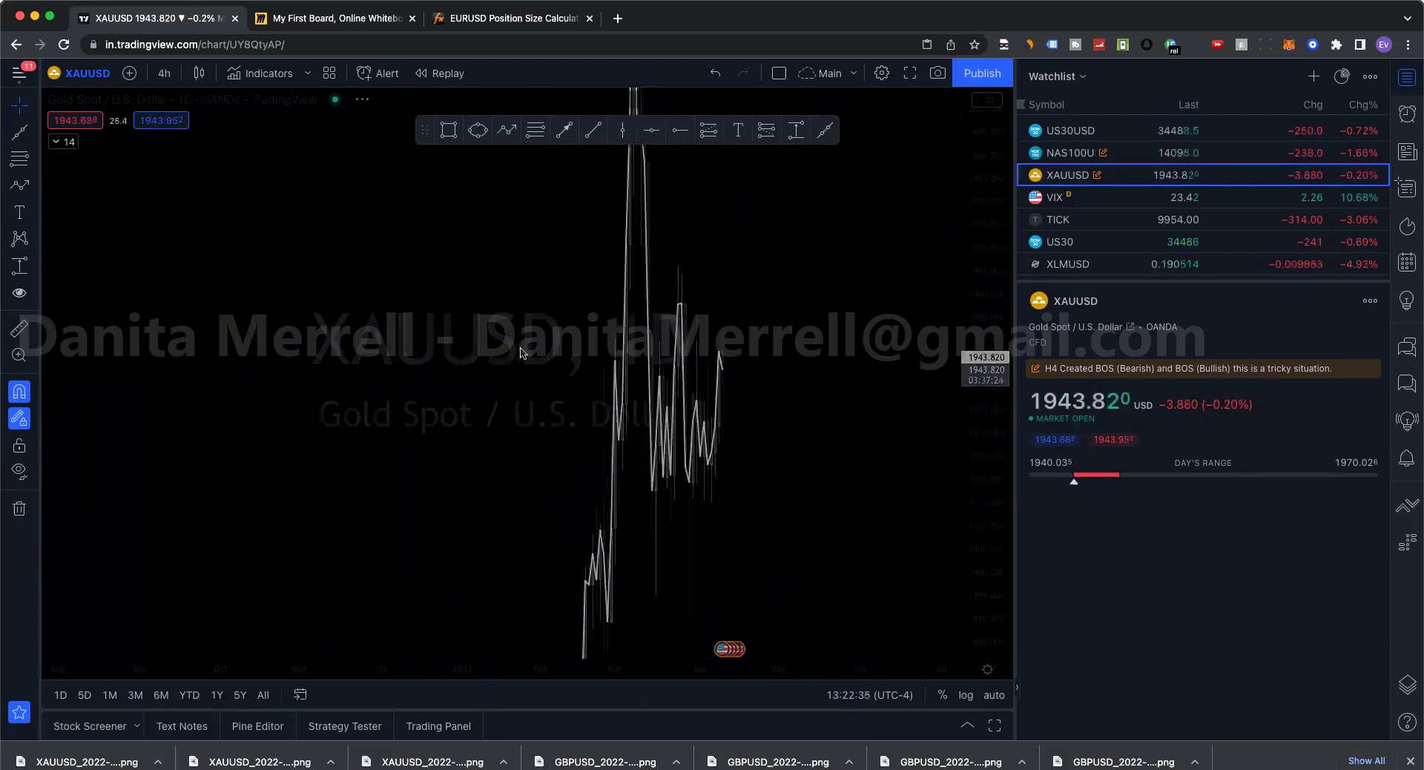
# - Place a horizontal ray at 1962.760 from the late-March swing high on the 4-hour XAUUSD chart
pyautogui.click(679, 130)
pyautogui.click(461, 281)
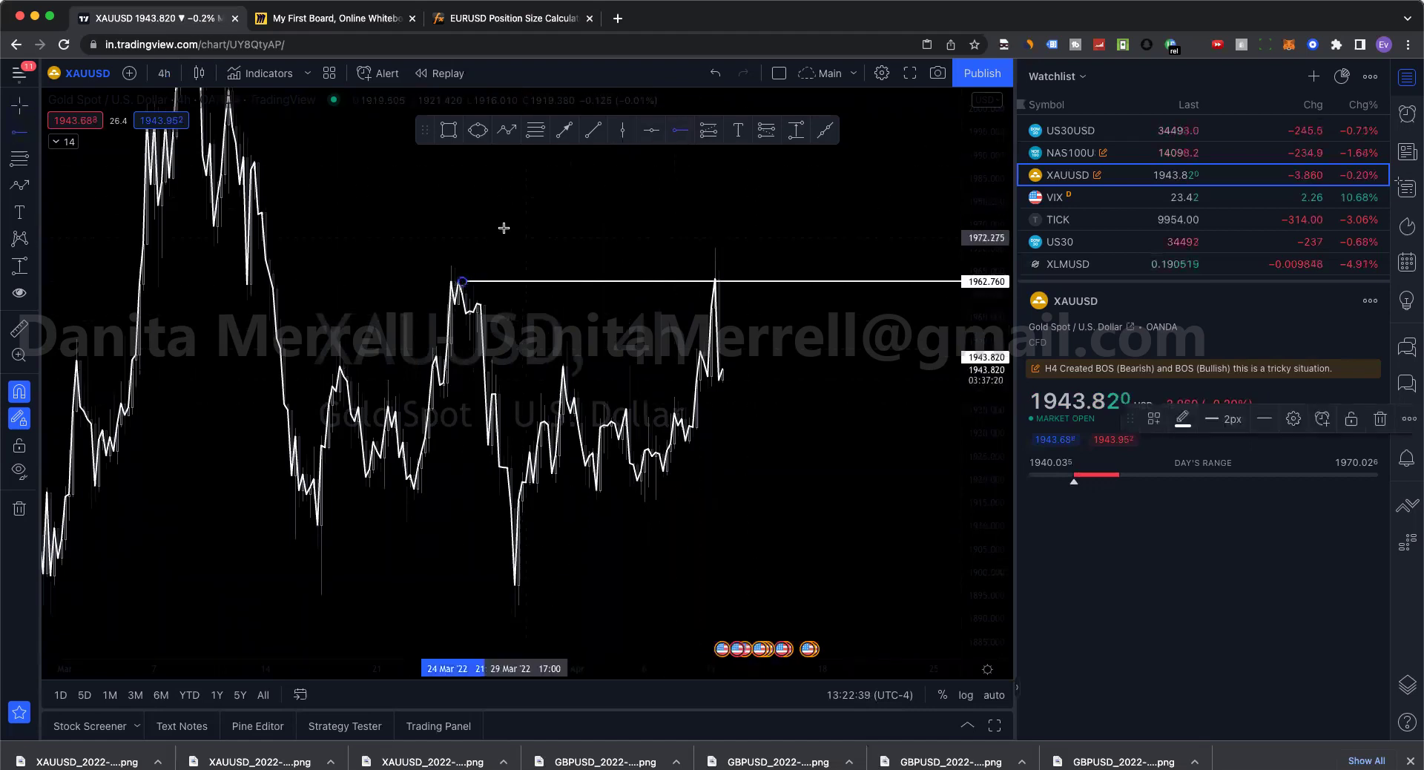
pyautogui.press('Escape')
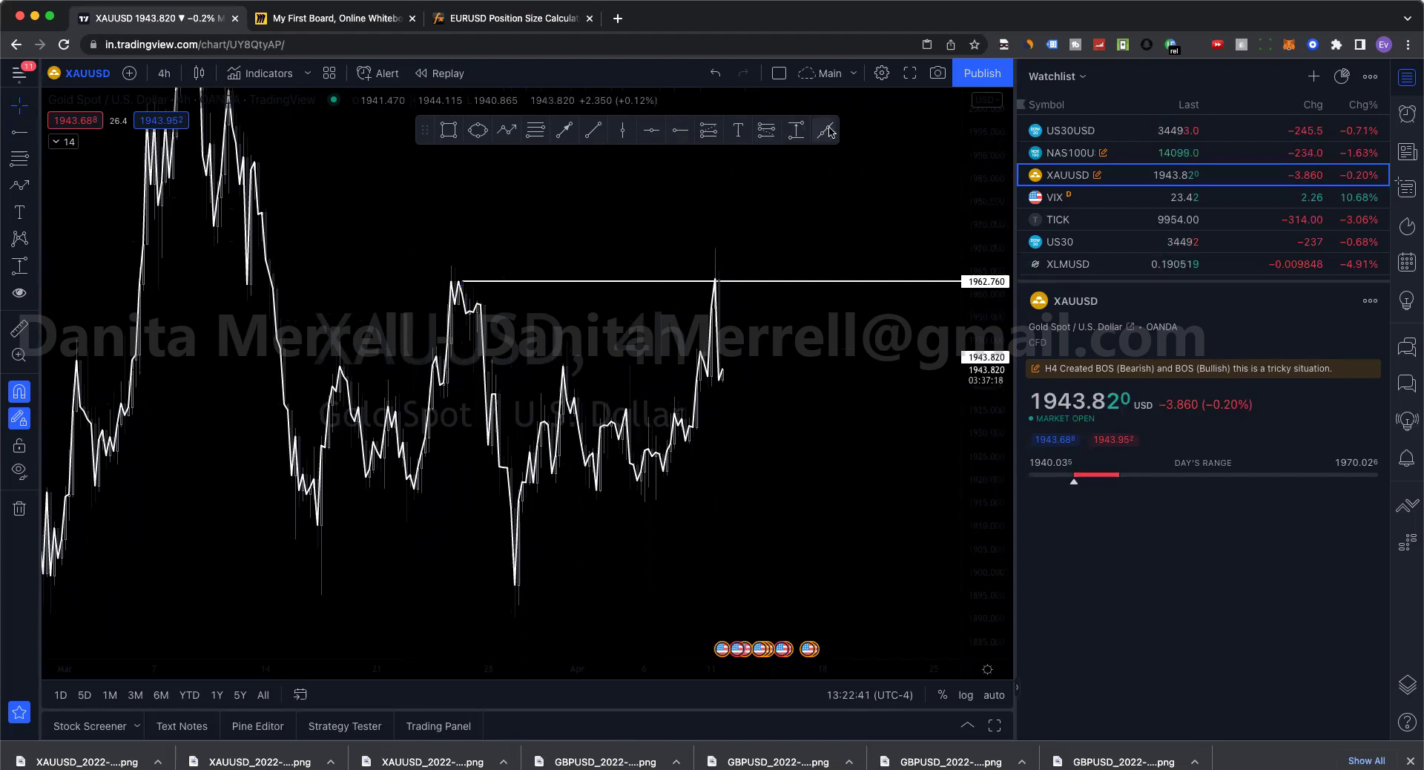
pyautogui.scroll(-3, 568, 347)
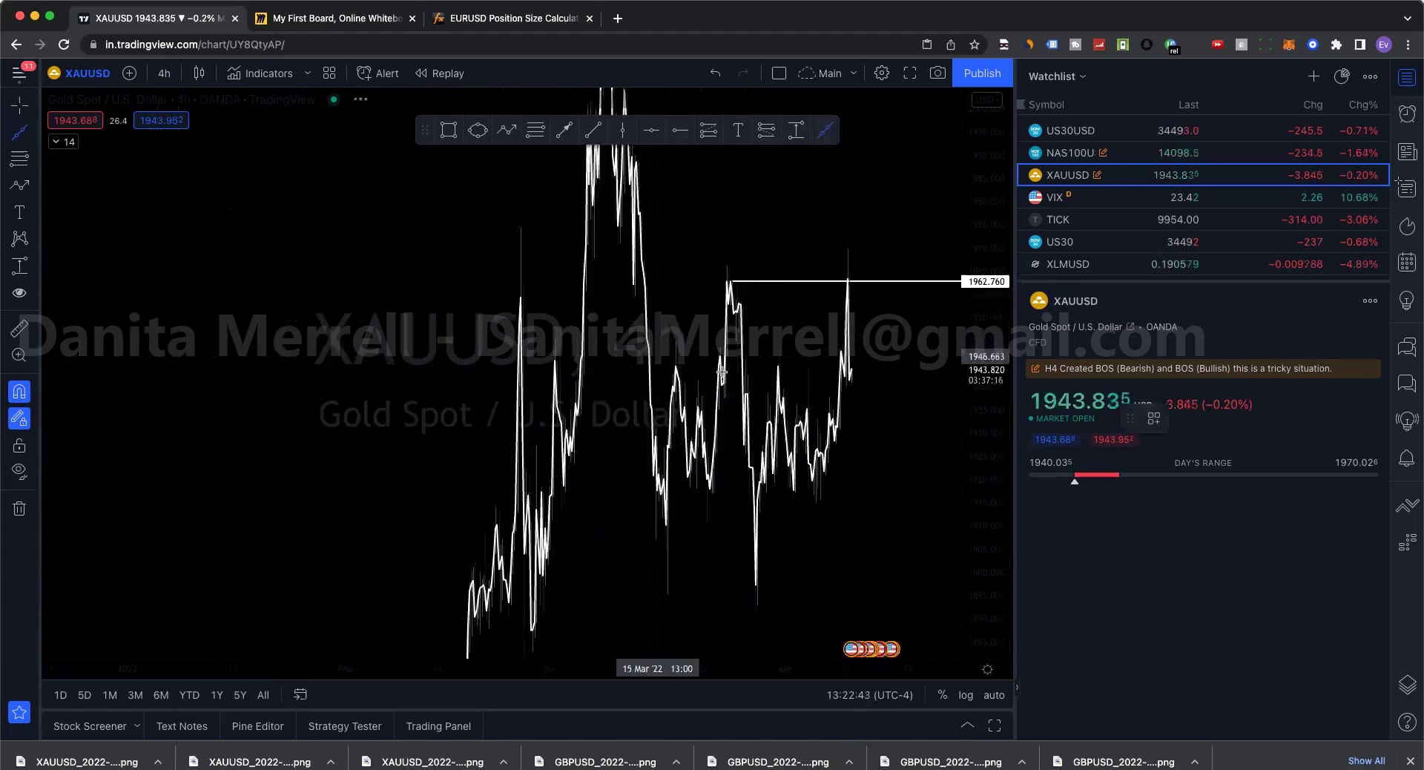
pyautogui.scroll(4, 749, 374)
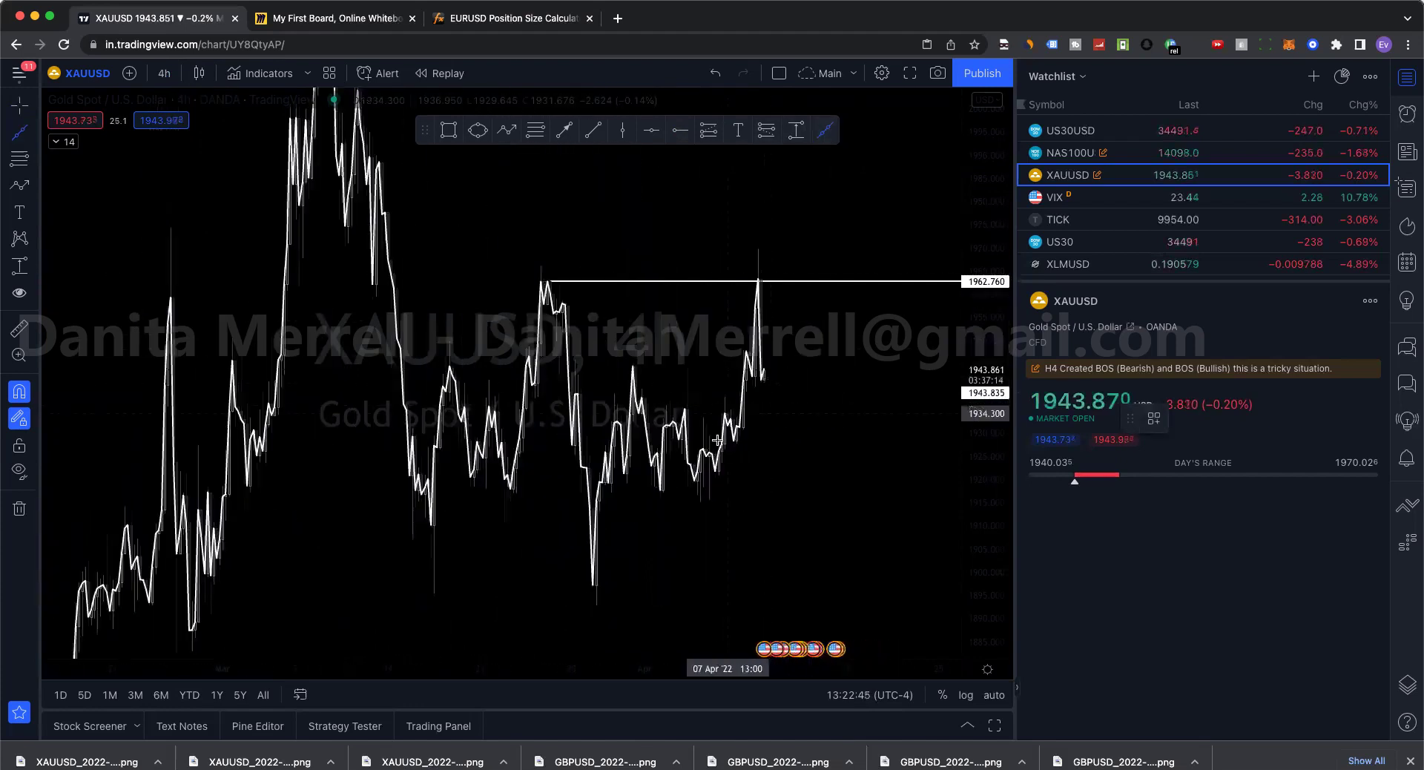
pyautogui.click(724, 413)
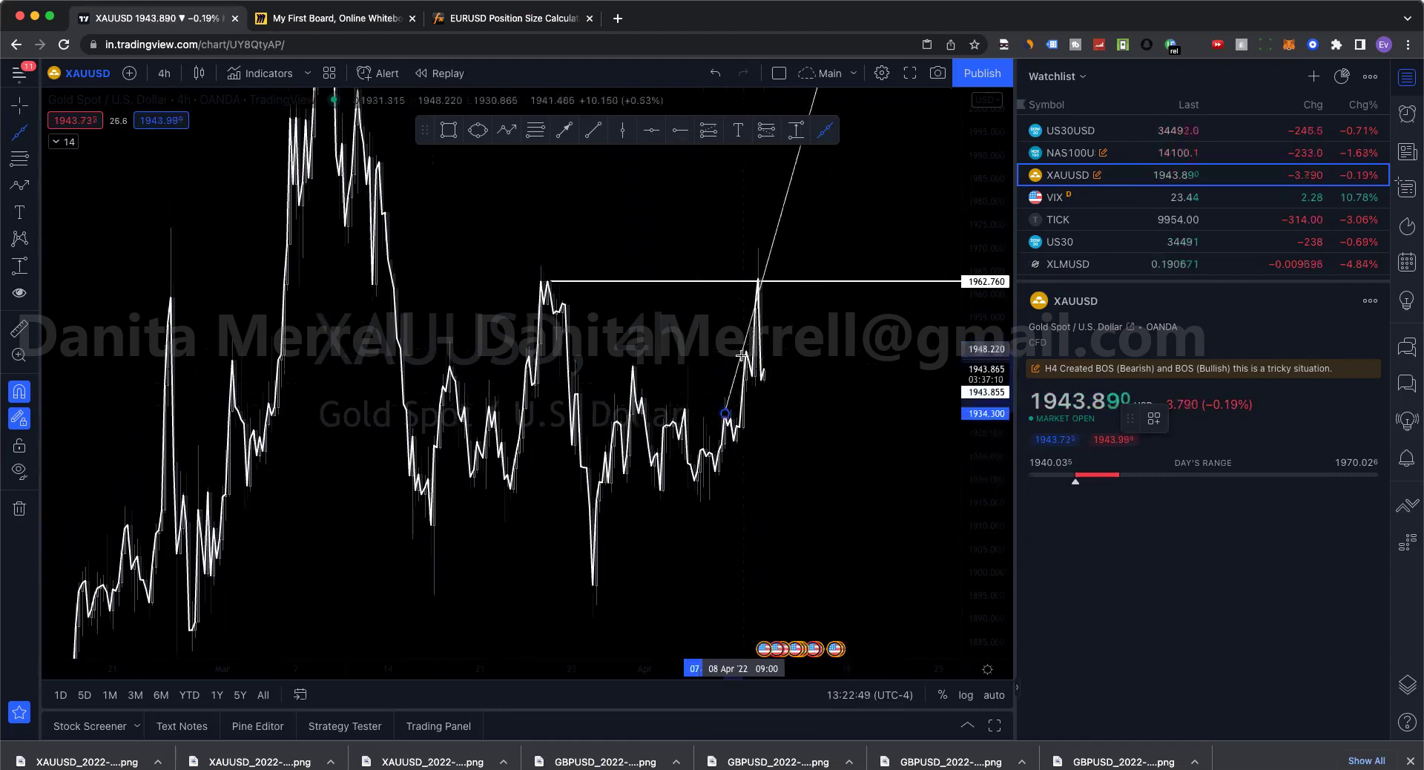
pyautogui.press('Escape')
# - Draw a rising trend line from 1938.440 on 28 March through the 31 March high at 1946.385
pyautogui.moveTo(997, 149); pyautogui.dragTo(989, 373)
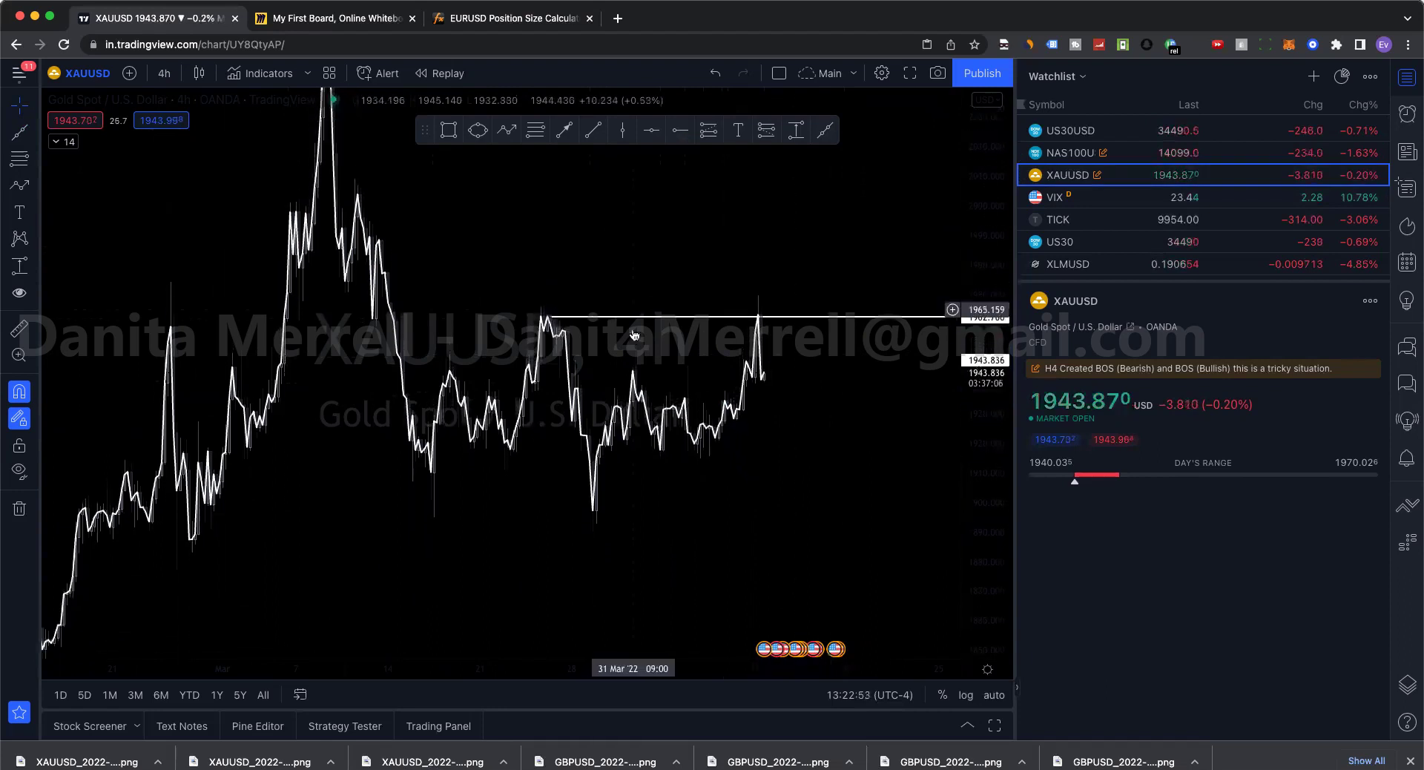
pyautogui.hscroll(-3, 634, 335)
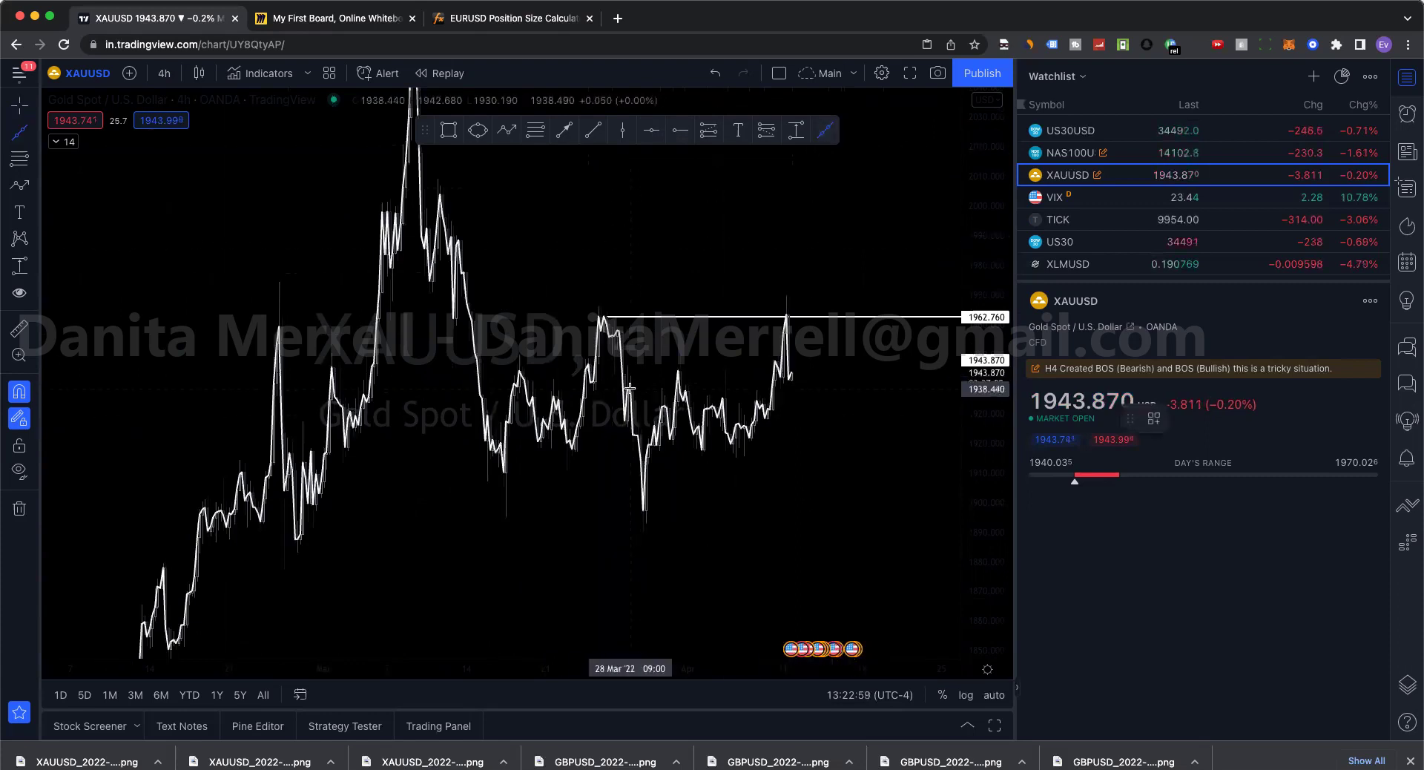
pyautogui.click(678, 369)
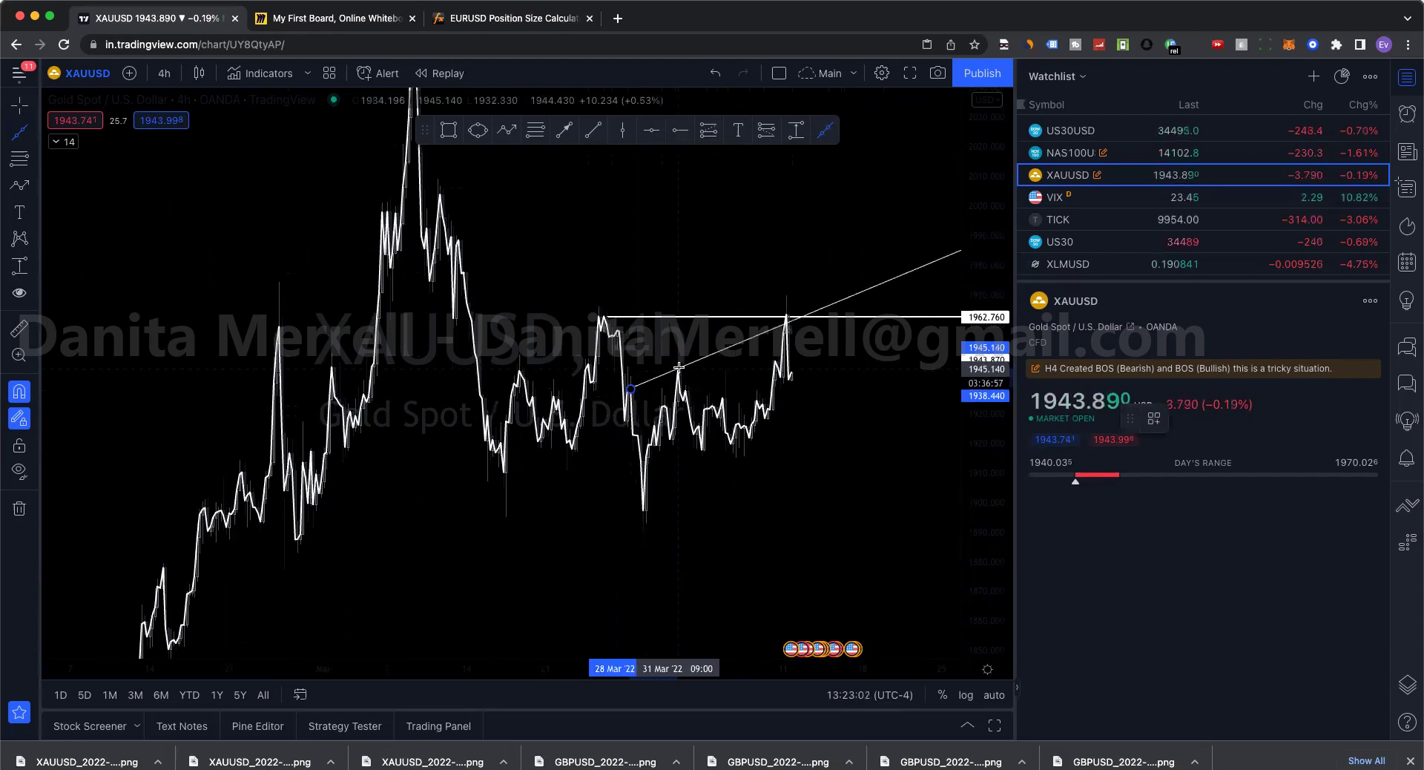
pyautogui.click(833, 392)
# - Examine the price around the 1962.760 level and the rising trend line on the 4-hour, 30-minute and 5-minute timeframes
pyautogui.moveTo(985, 556); pyautogui.dragTo(985, 376)
pyautogui.moveTo(801, 294); pyautogui.dragTo(690, 361)
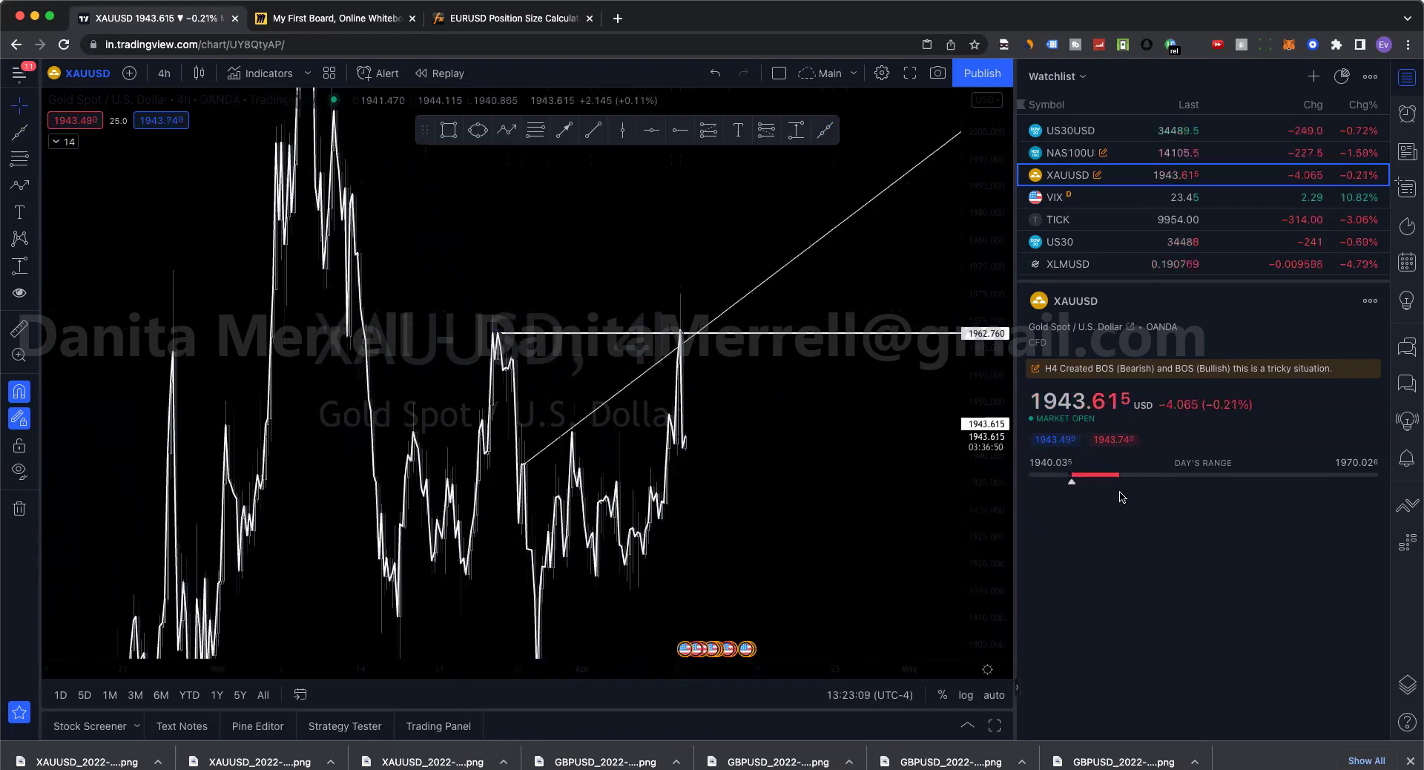
pyautogui.moveTo(985, 566); pyautogui.dragTo(983, 523)
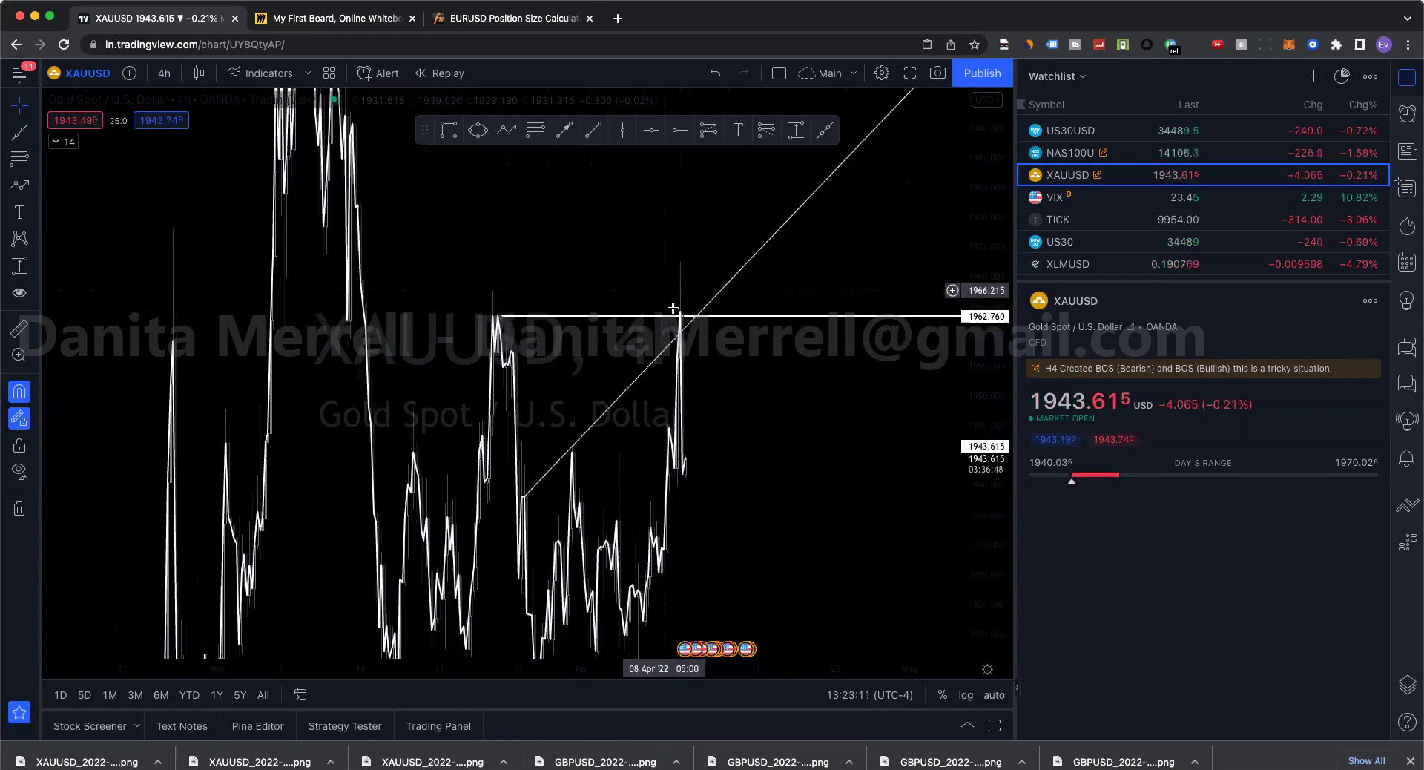
pyautogui.click(165, 74)
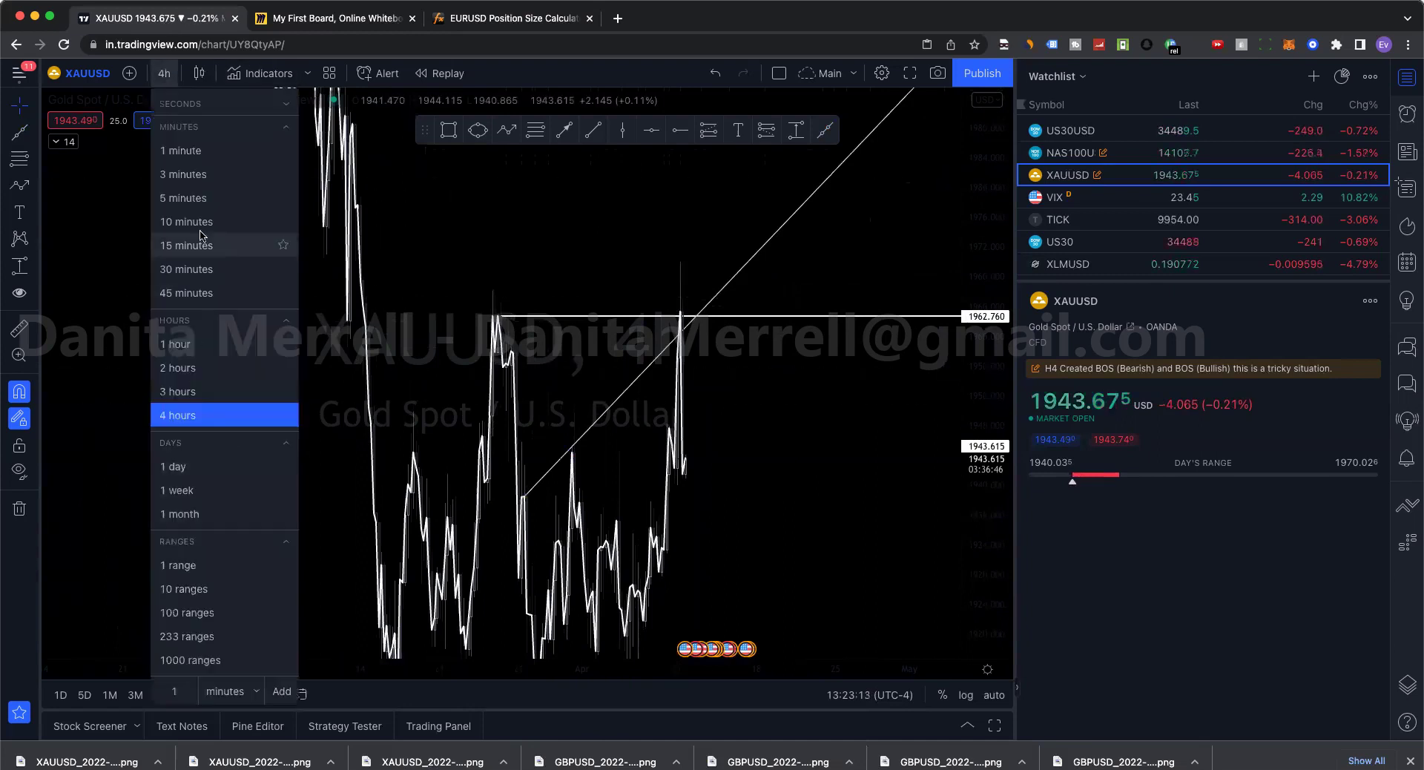
pyautogui.click(208, 273)
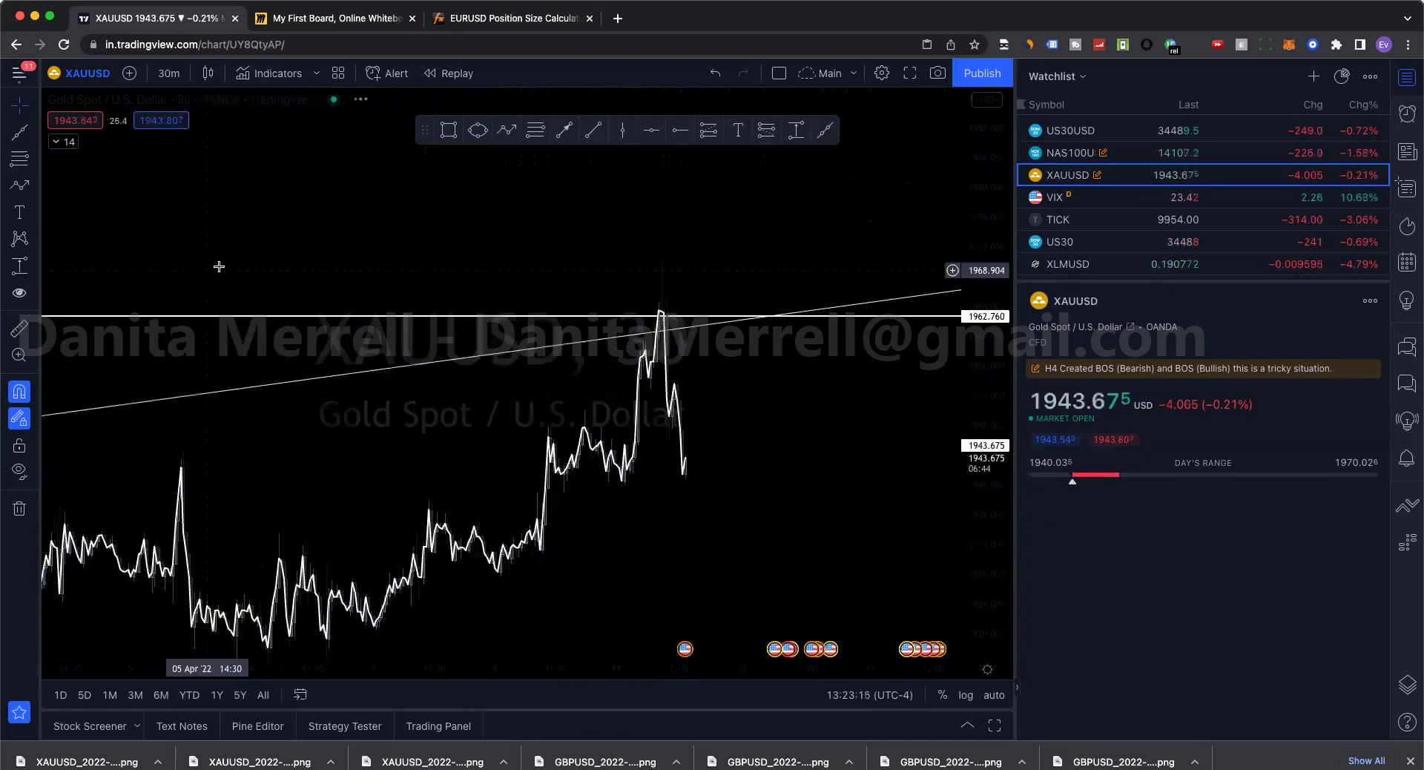
pyautogui.click(170, 74)
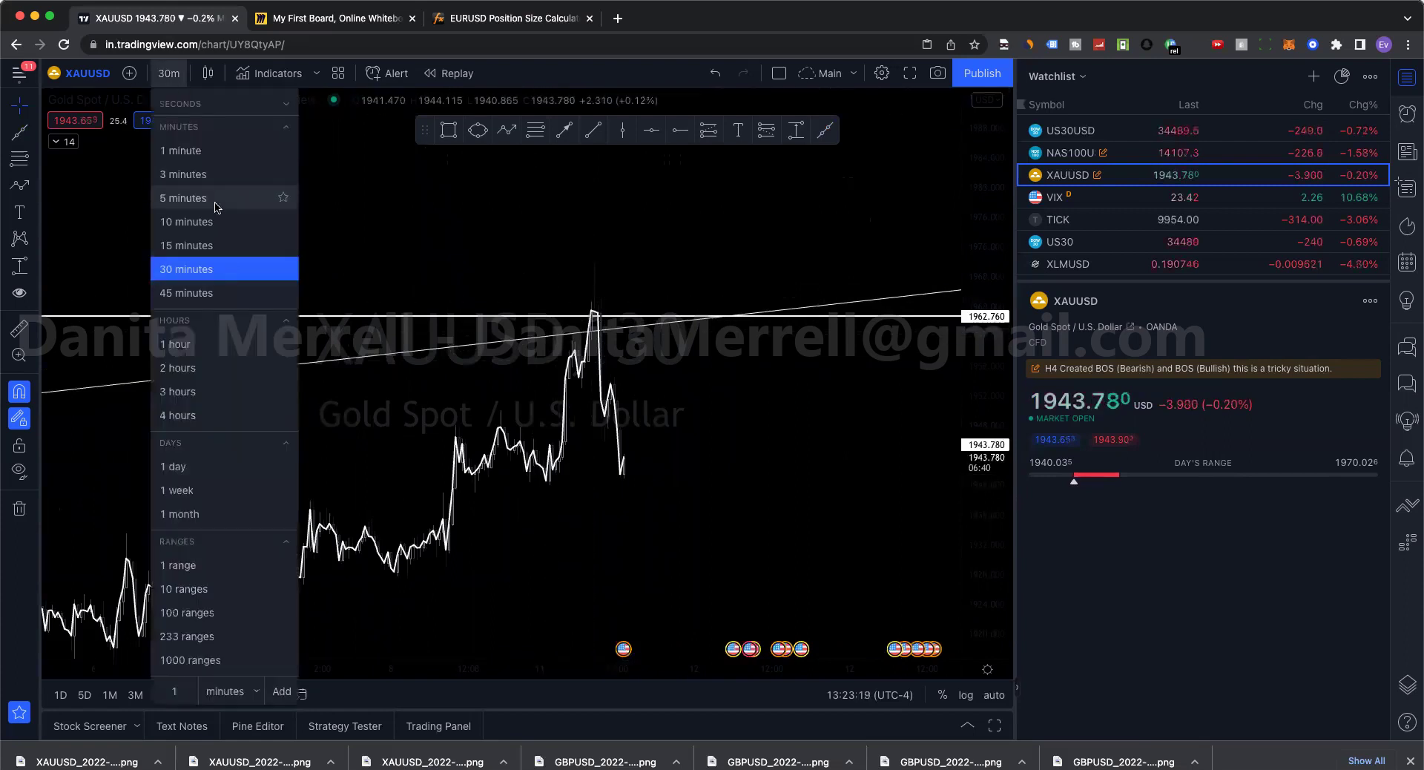
pyautogui.click(217, 199)
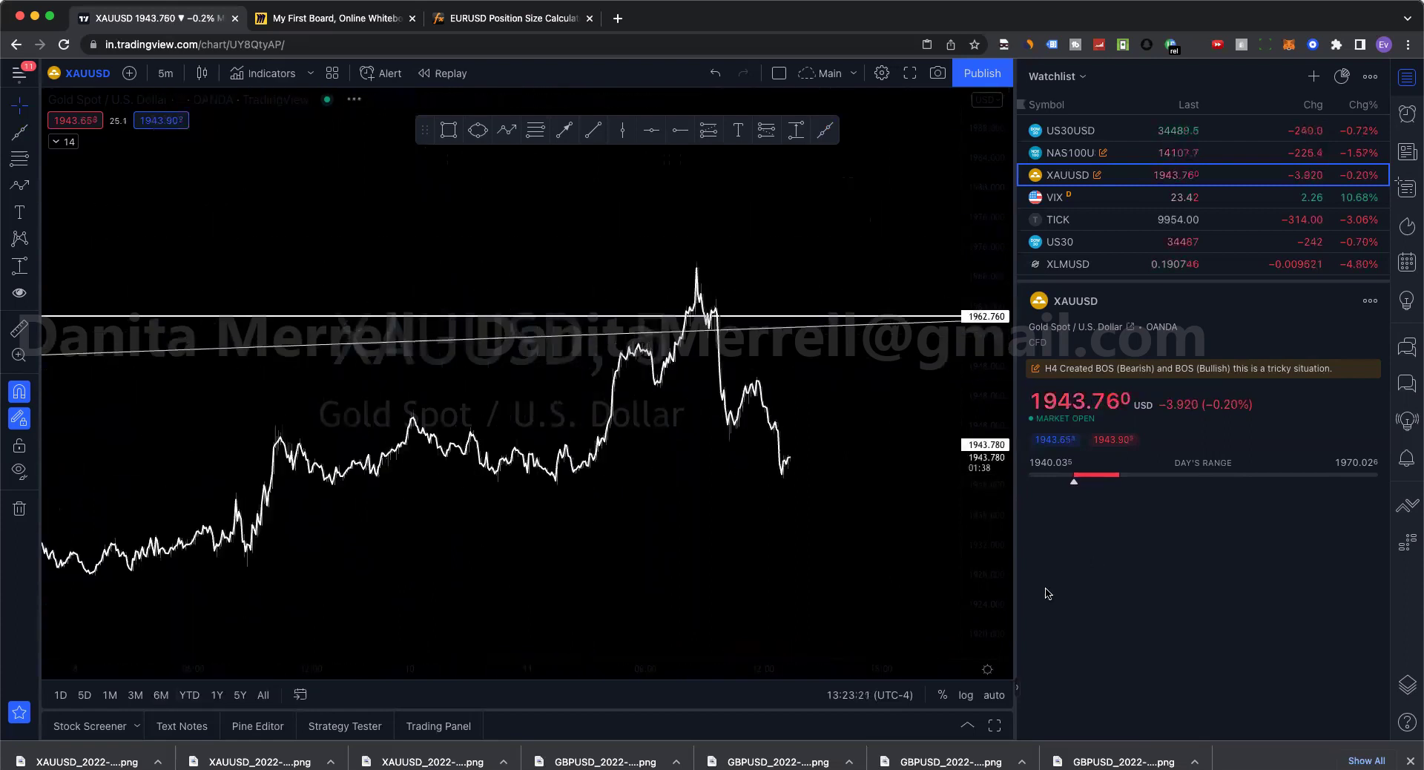
pyautogui.moveTo(985, 610); pyautogui.dragTo(973, 223)
pyautogui.moveTo(842, 268); pyautogui.dragTo(922, 550)
pyautogui.scroll(12, 822, 354)
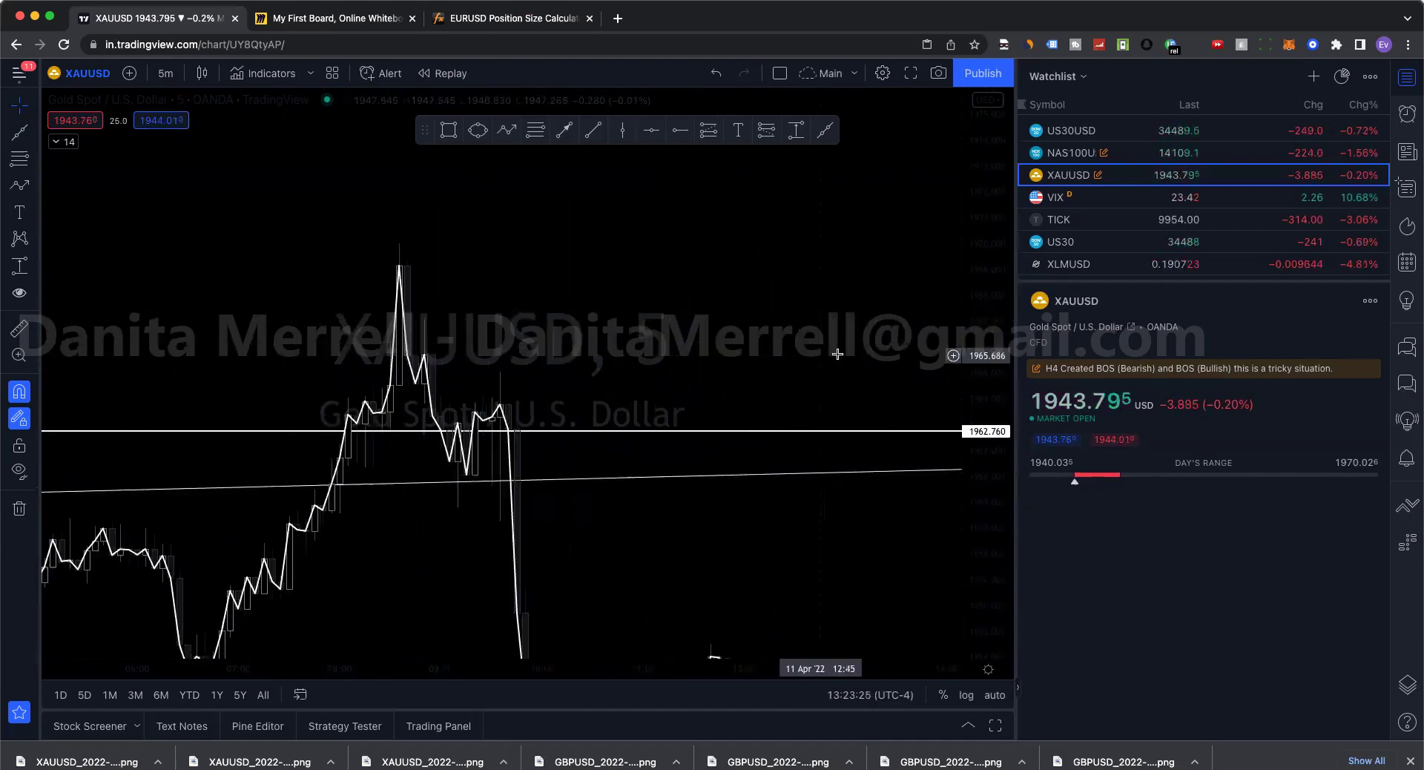
# - Consult the timeframe scheme on the Miro board, then return to TradingView and set XAUUSD to 15 minutes
pyautogui.click(304, 19)
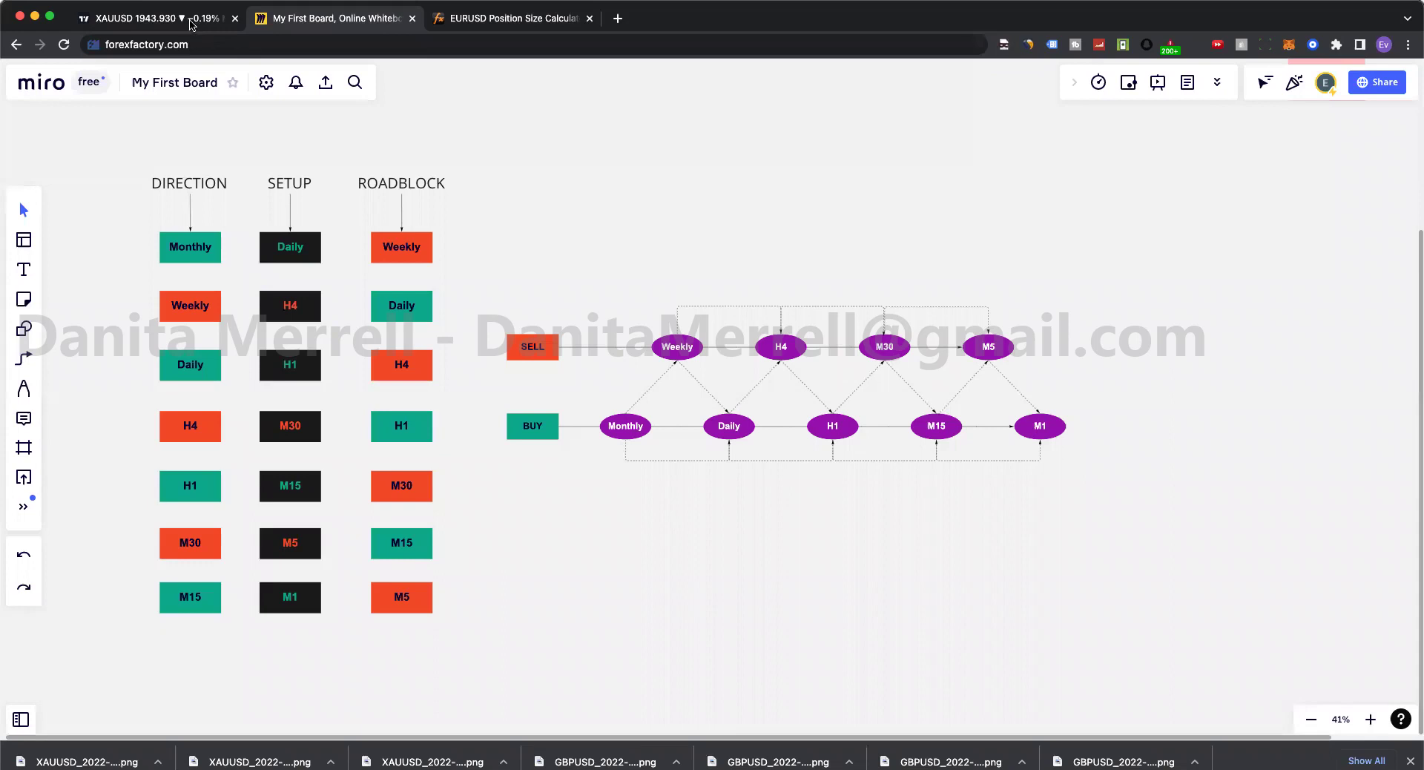
pyautogui.click(191, 22)
pyautogui.click(165, 73)
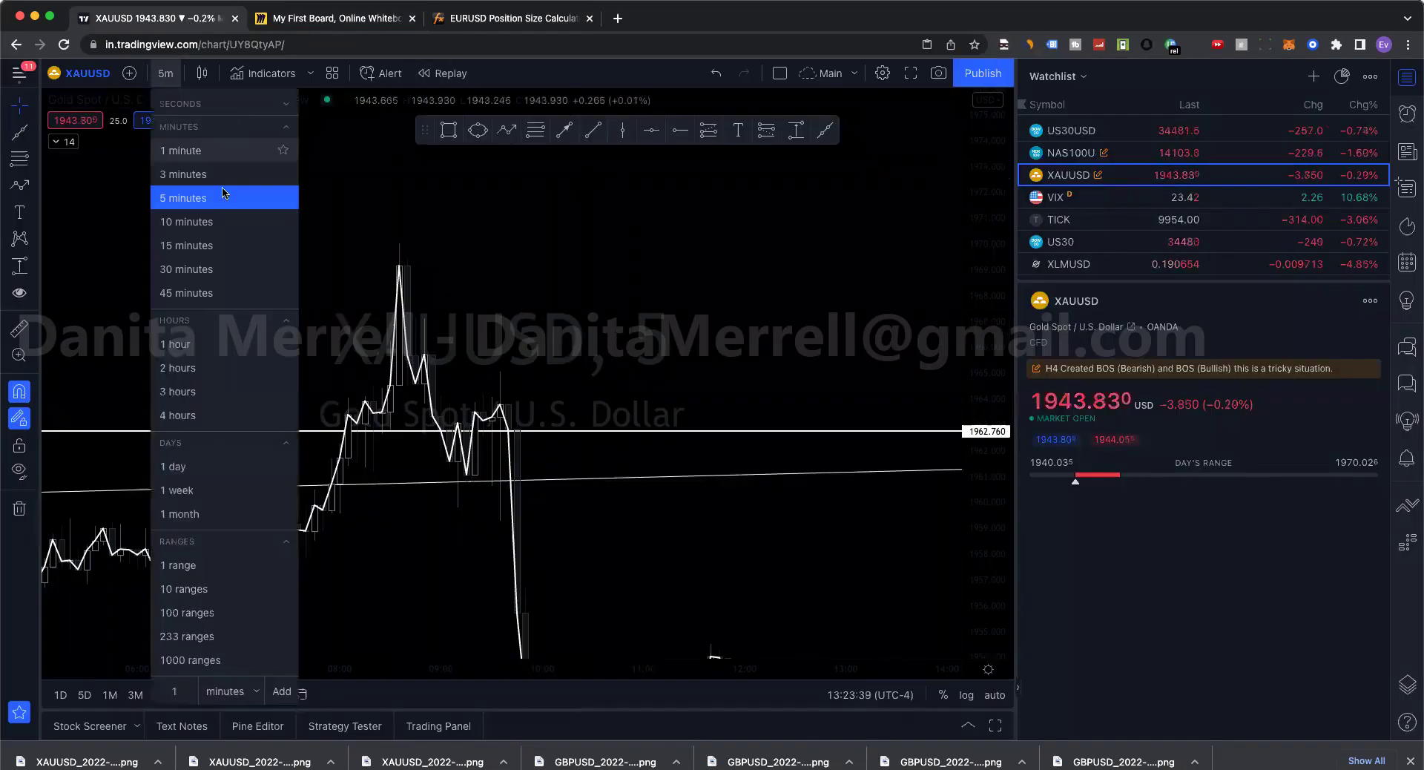
pyautogui.click(223, 221)
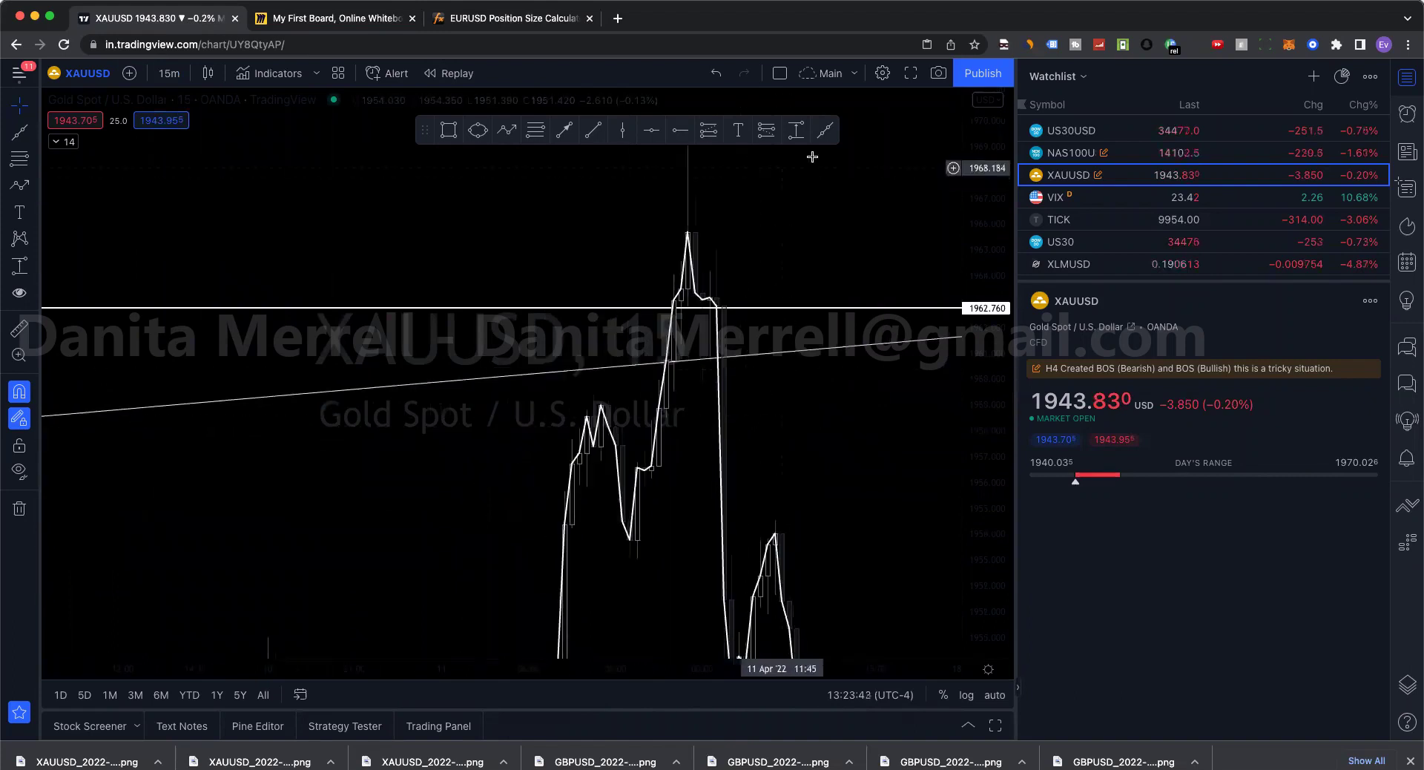
# - Place a horizontal ray at 1962.983 from the small ledge on the rise to the 11 April peak
pyautogui.scroll(-2, 922, 252)
pyautogui.moveTo(996, 411); pyautogui.dragTo(991, 253)
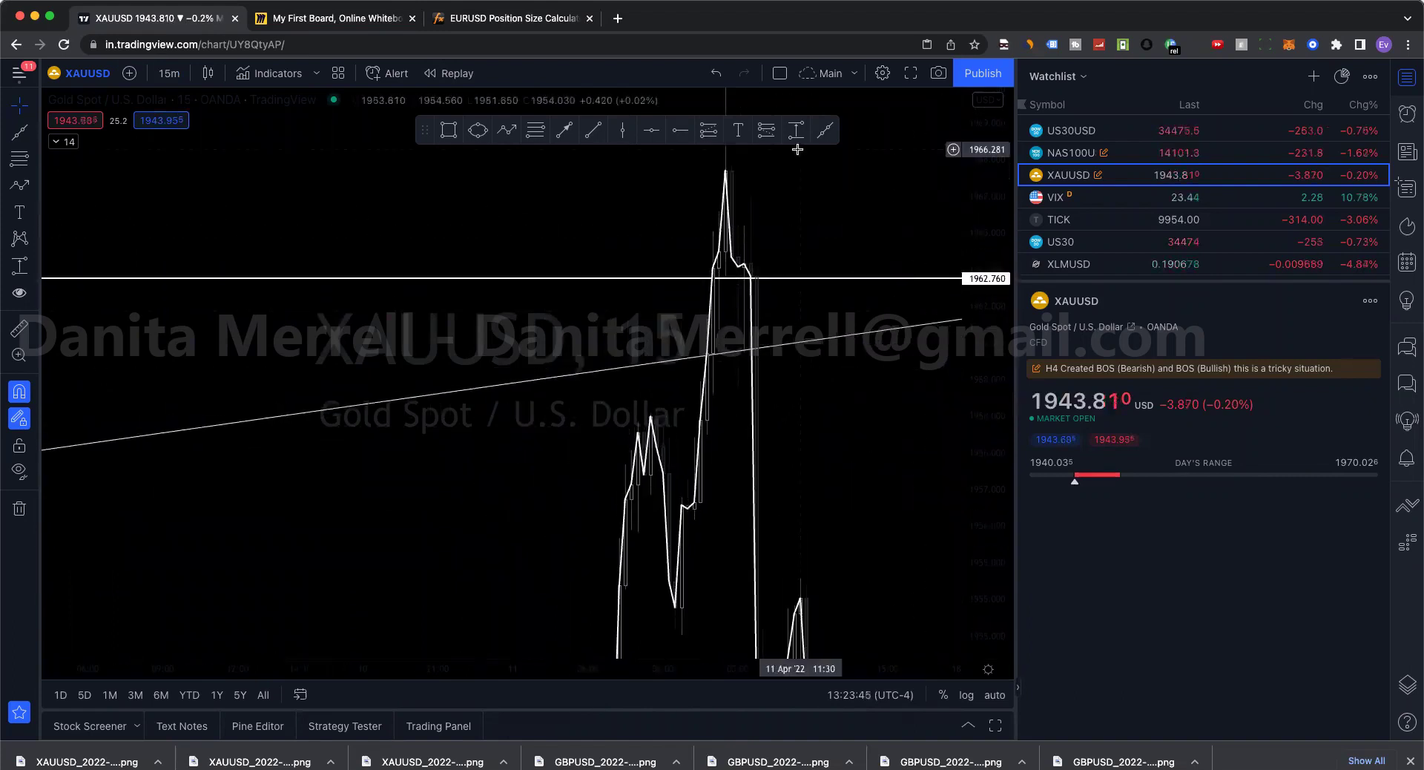
pyautogui.click(676, 132)
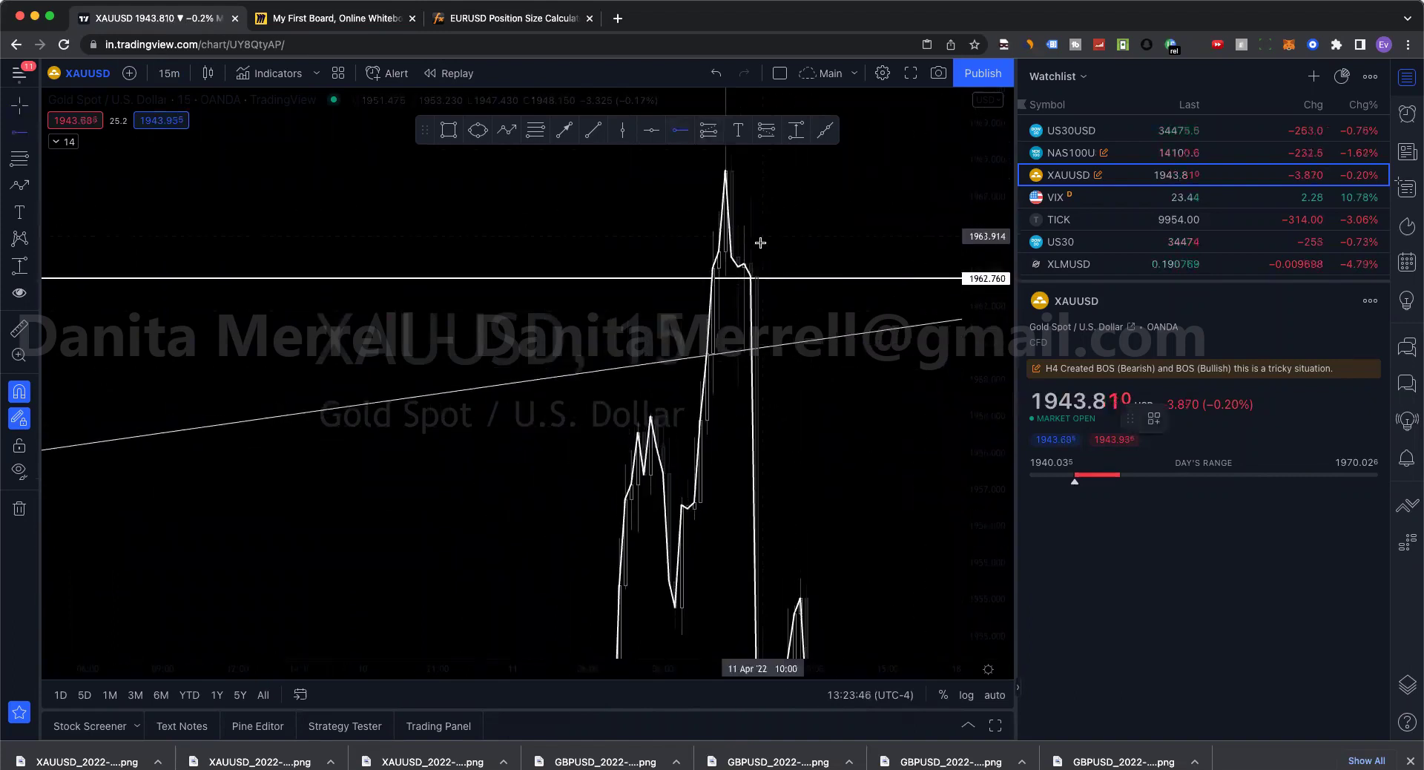
pyautogui.click(709, 270)
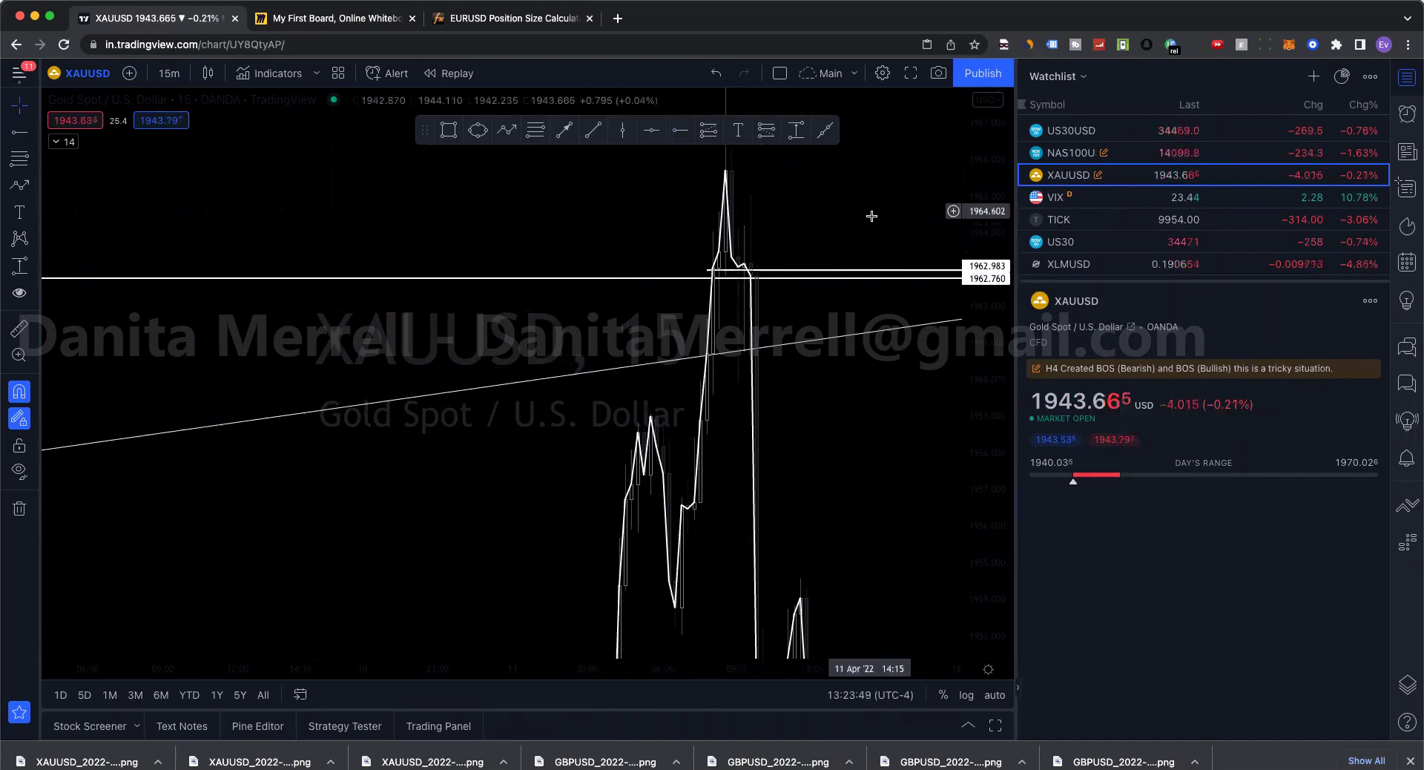
# - Set the chart to 5 minutes and place a horizontal ray at 1964.105 from the minor high just before the 11 April peak
pyautogui.moveTo(990, 371); pyautogui.dragTo(990, 228)
pyautogui.moveTo(860, 177); pyautogui.dragTo(730, 253)
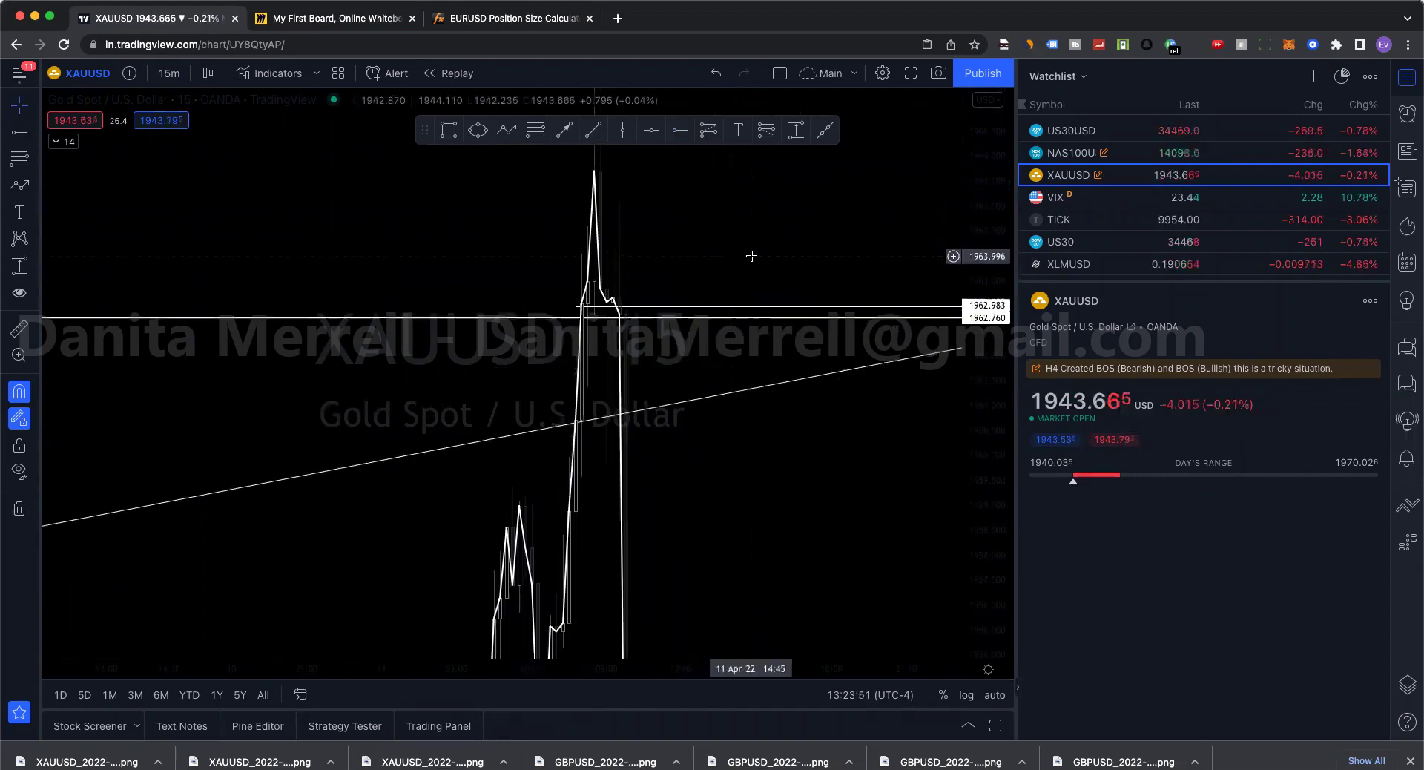
pyautogui.click(169, 72)
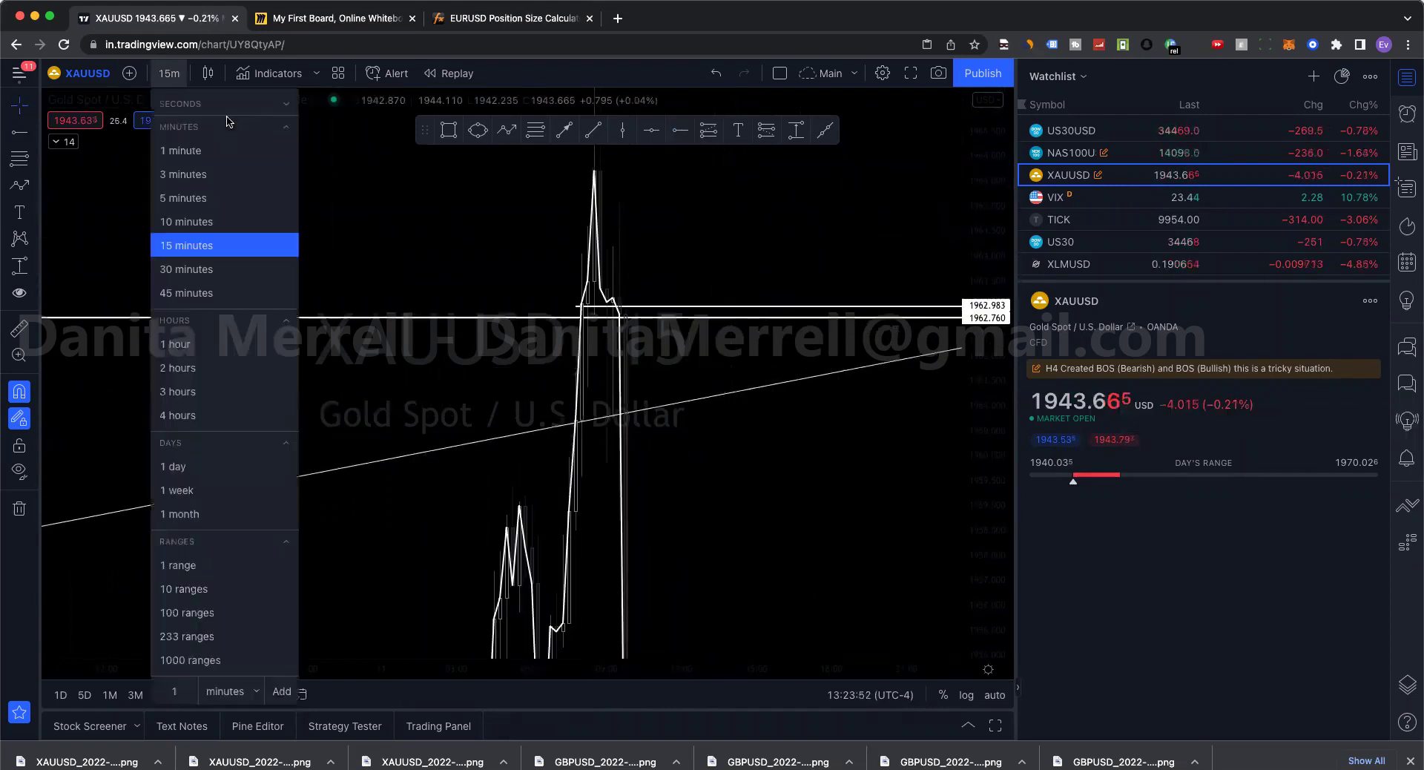
pyautogui.click(192, 199)
pyautogui.moveTo(513, 214); pyautogui.dragTo(832, 330)
pyautogui.hscroll(2, 728, 321)
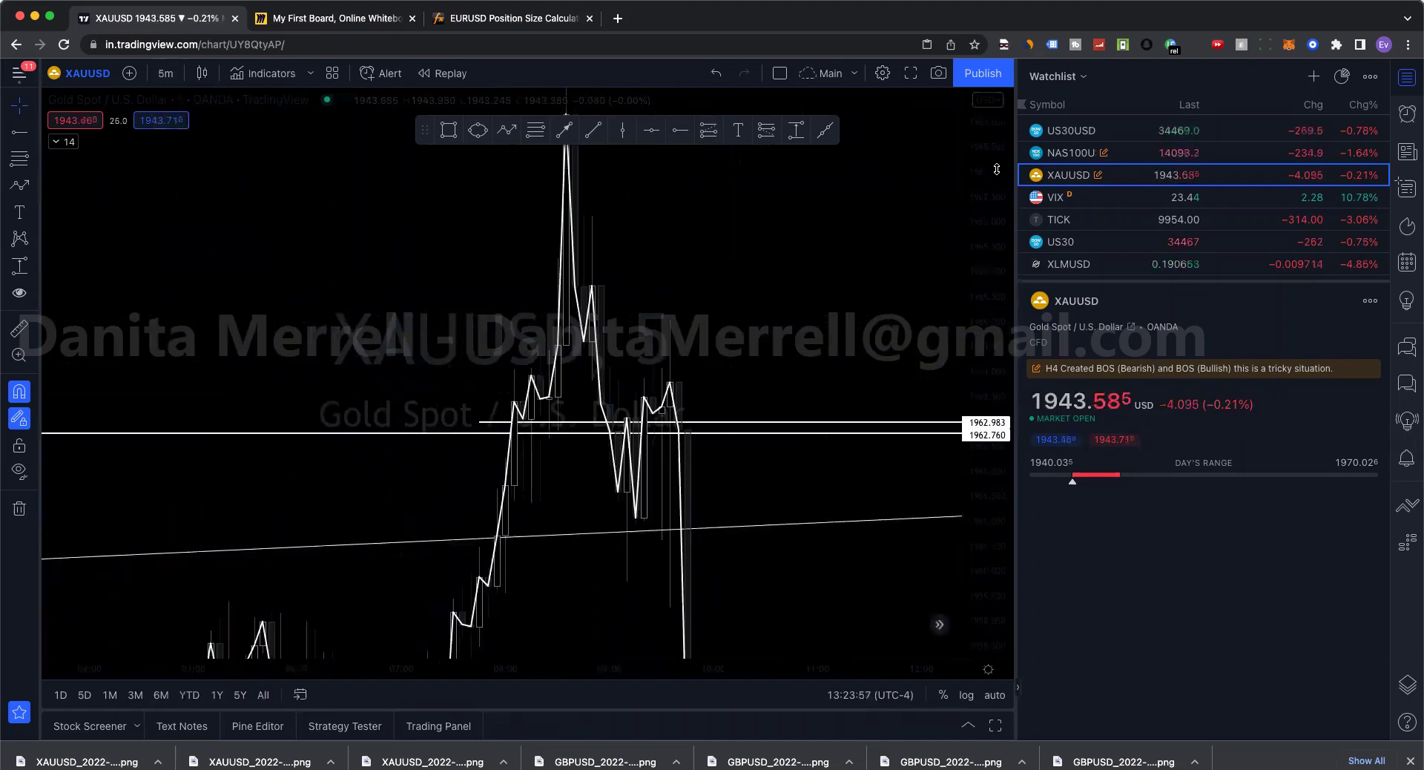
pyautogui.hscroll(-5, 849, 308)
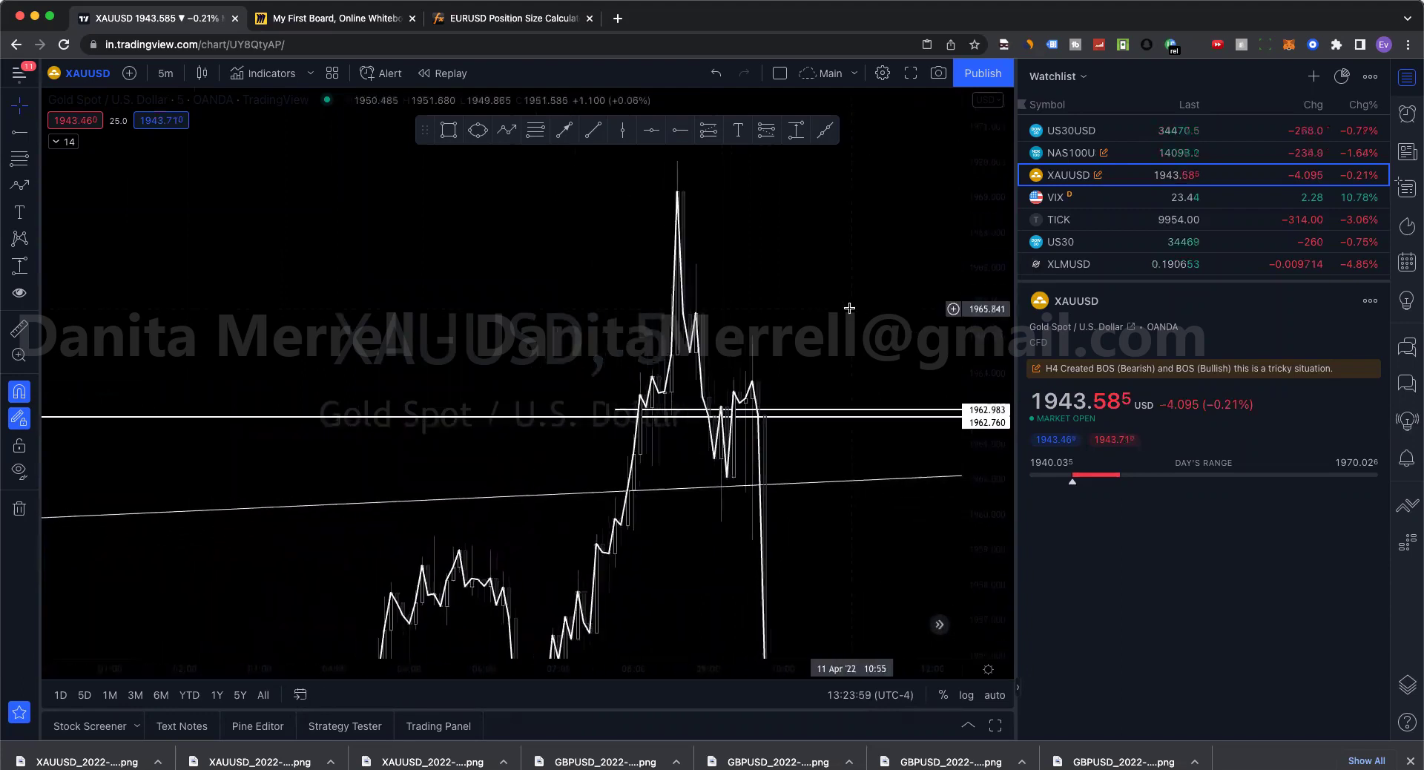
pyautogui.hscroll(-2, 850, 308)
pyautogui.moveTo(997, 148); pyautogui.dragTo(993, 335)
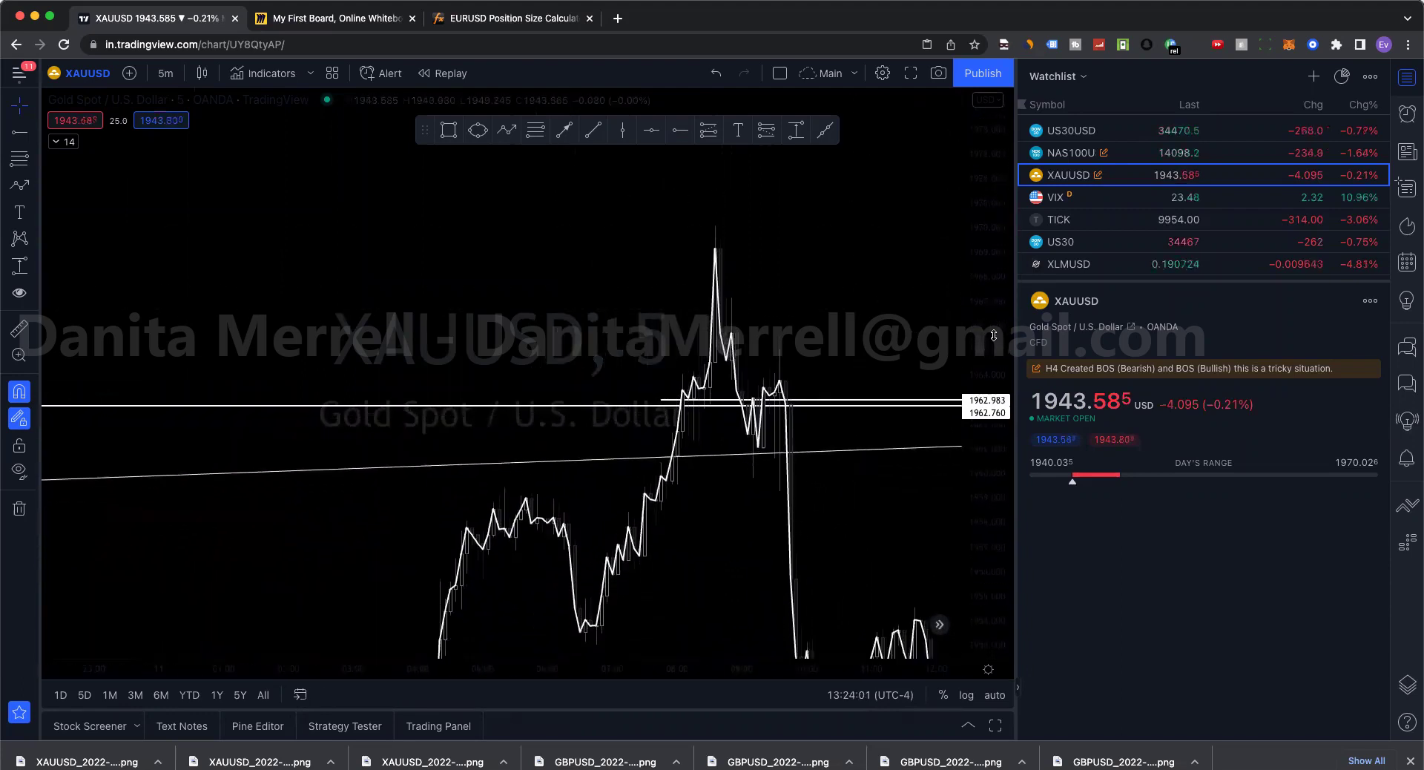
pyautogui.scroll(-2, 809, 281)
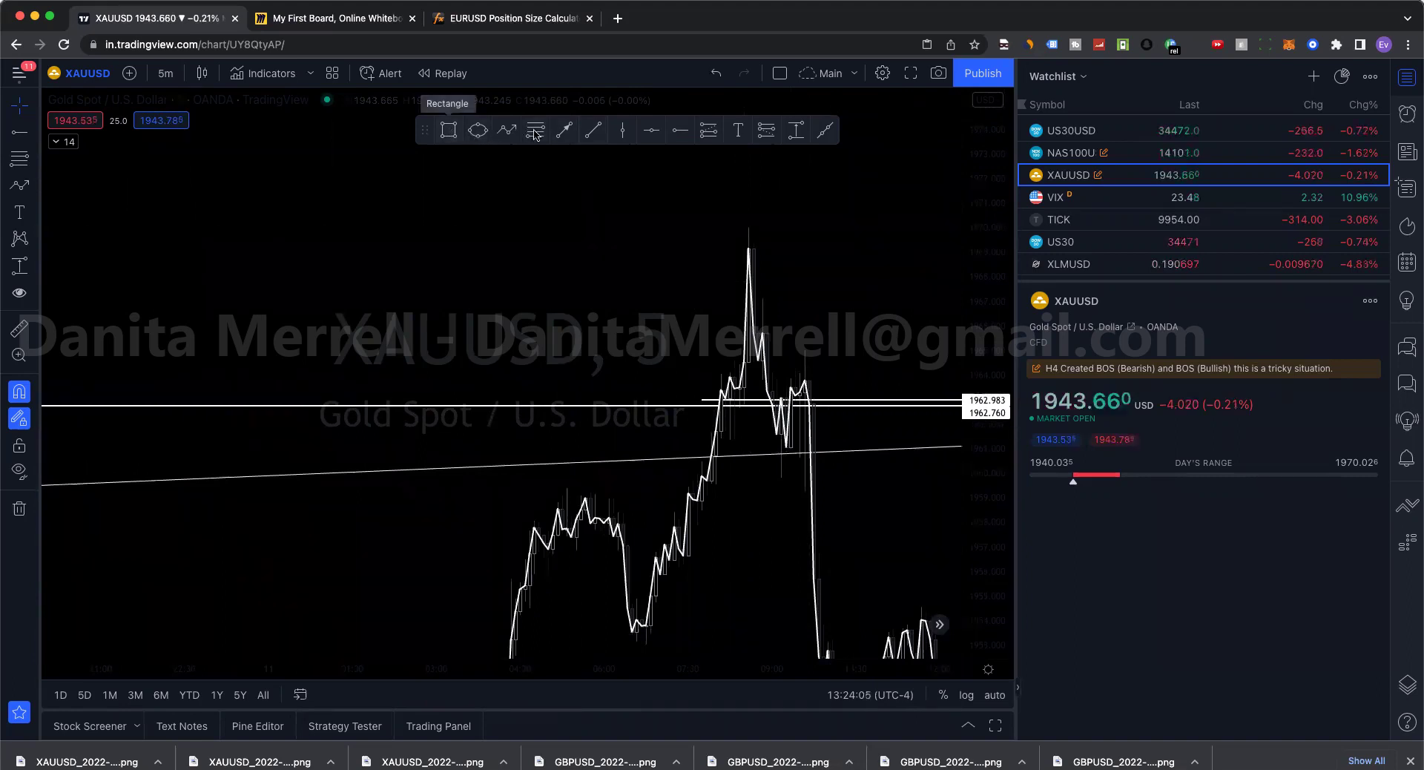
pyautogui.click(728, 373)
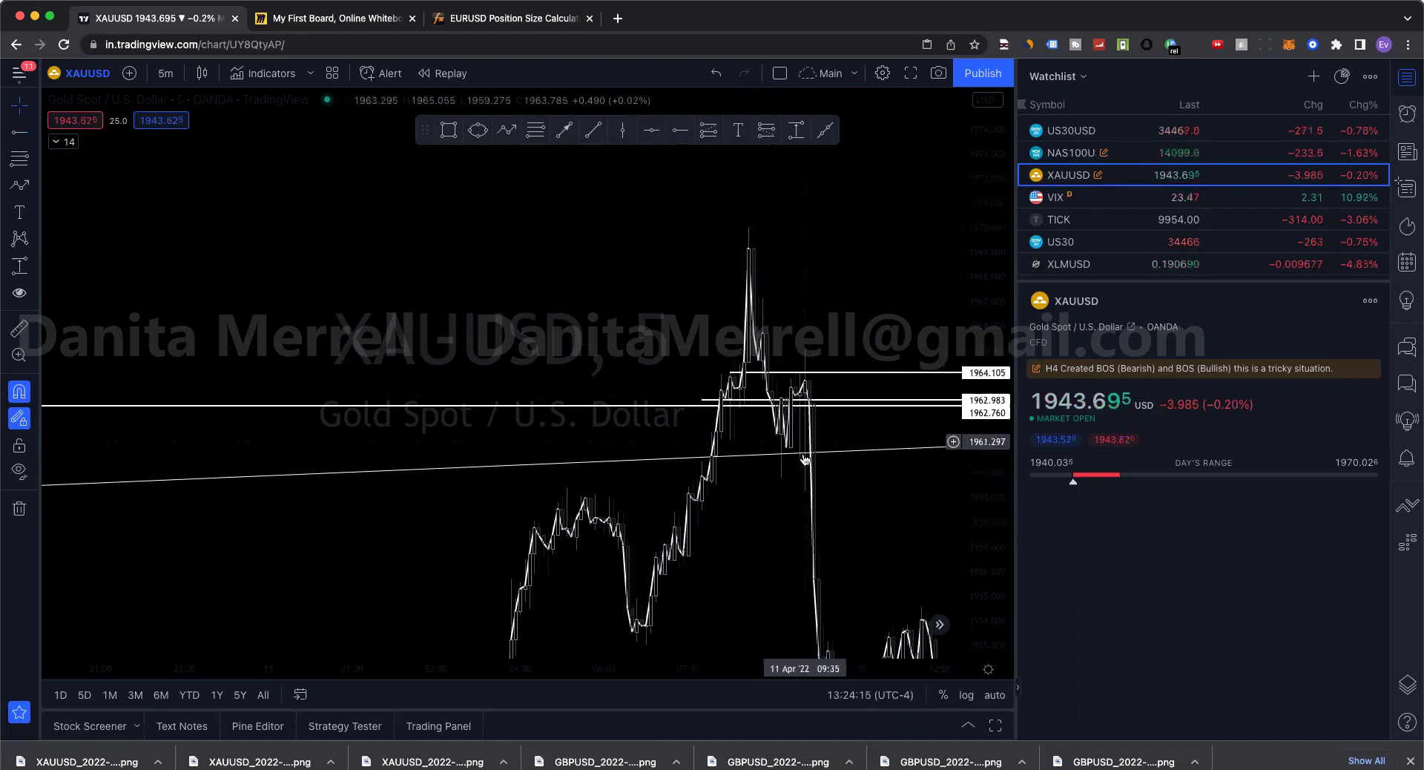
# - Set the chart to 30 minutes and place a horizontal ray at 1956.575 from the ledge on the 11 April rise
pyautogui.scroll(-5, 870, 519)
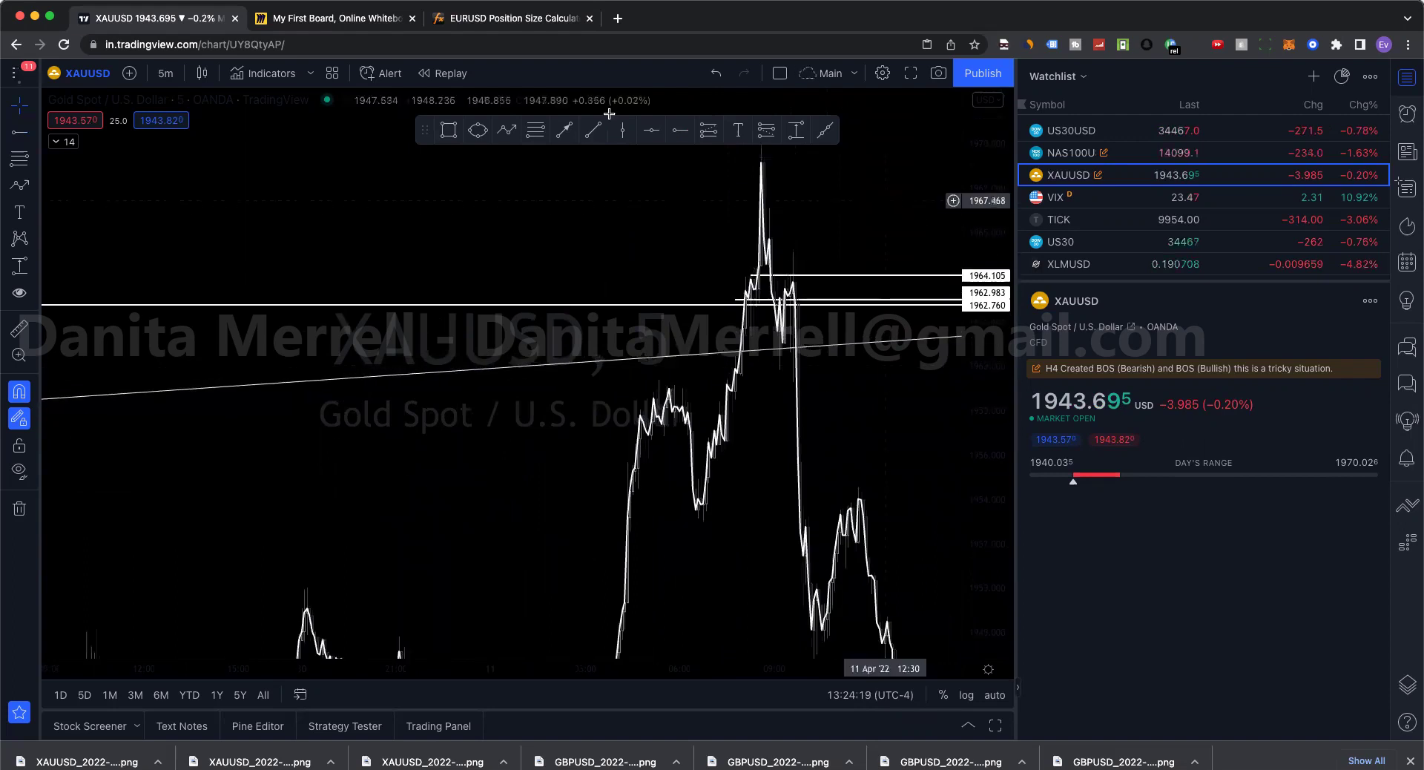
pyautogui.click(165, 73)
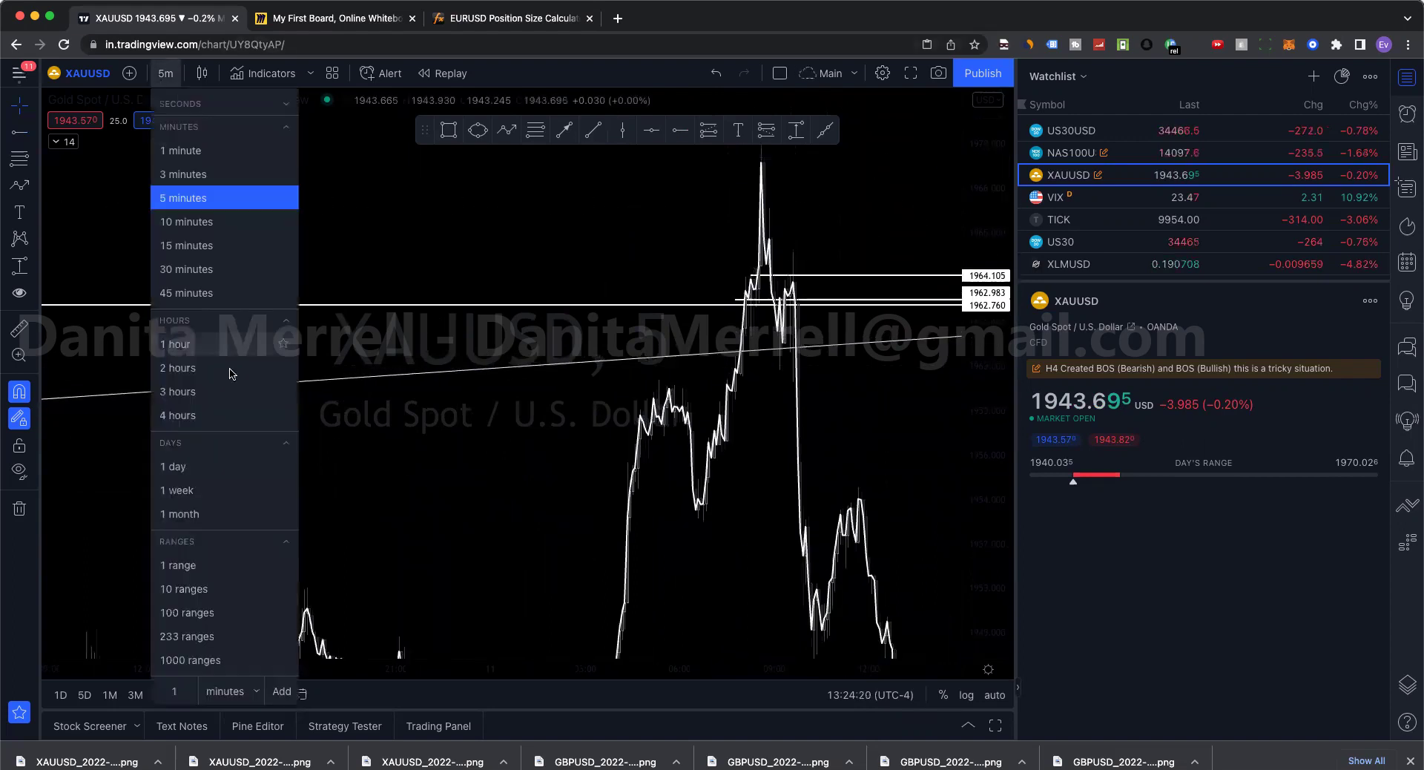
pyautogui.click(196, 244)
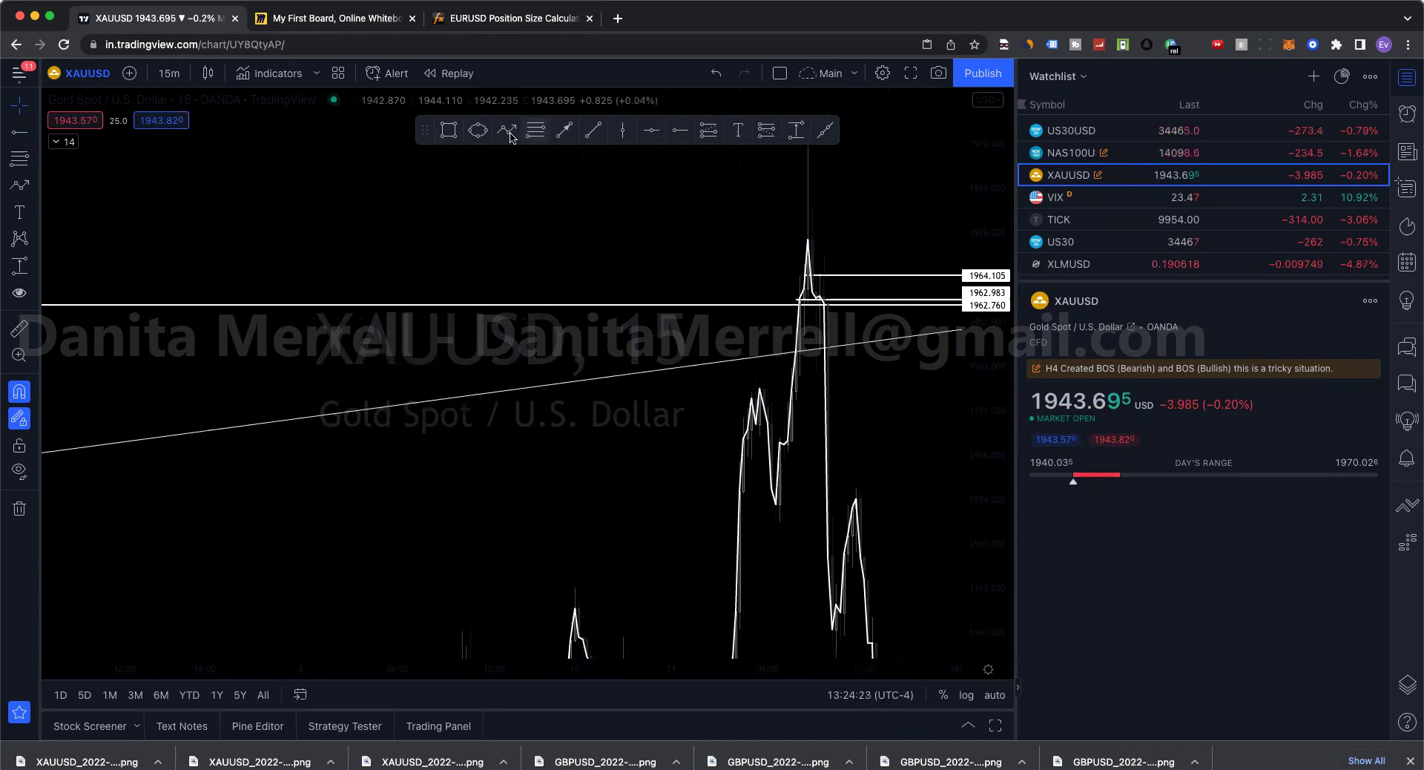
pyautogui.click(168, 74)
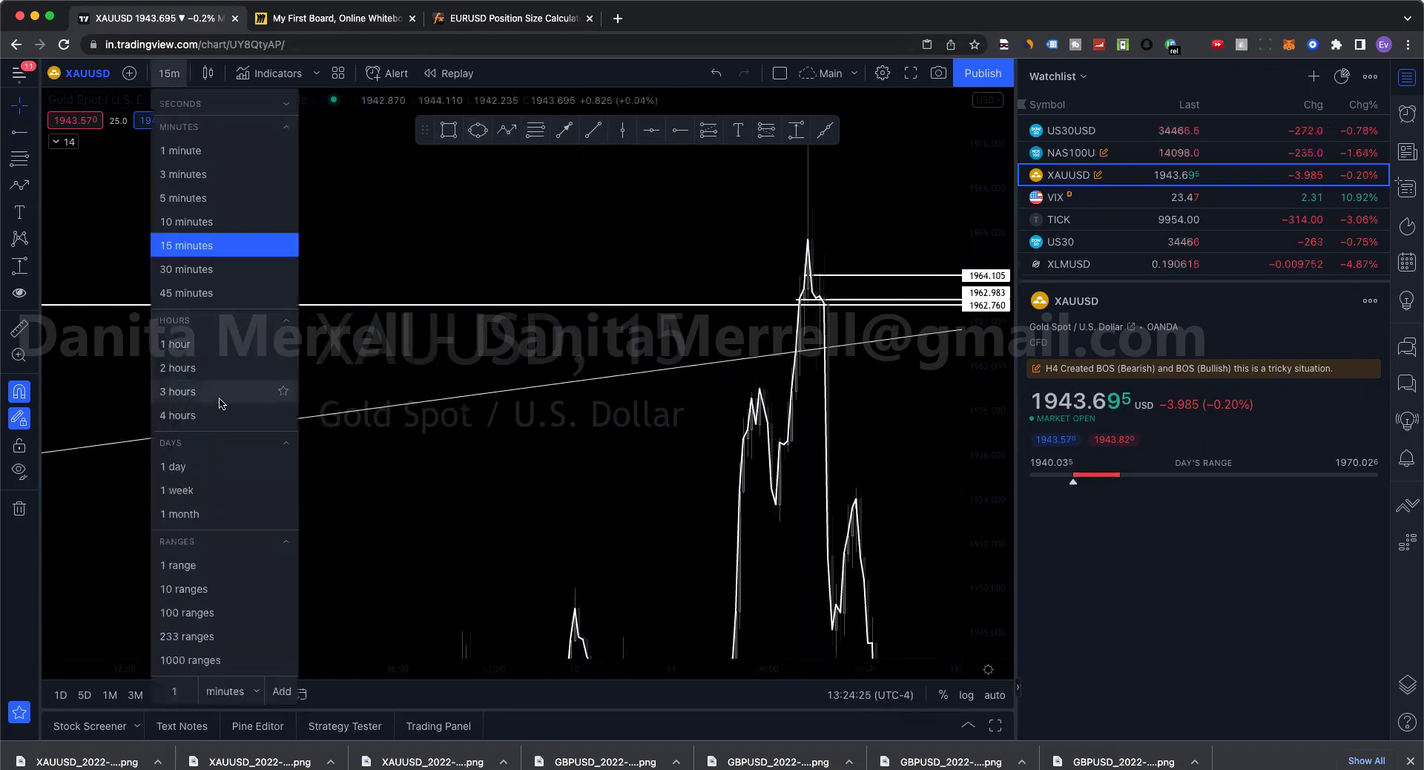
pyautogui.click(215, 265)
pyautogui.scroll(3, 333, 331)
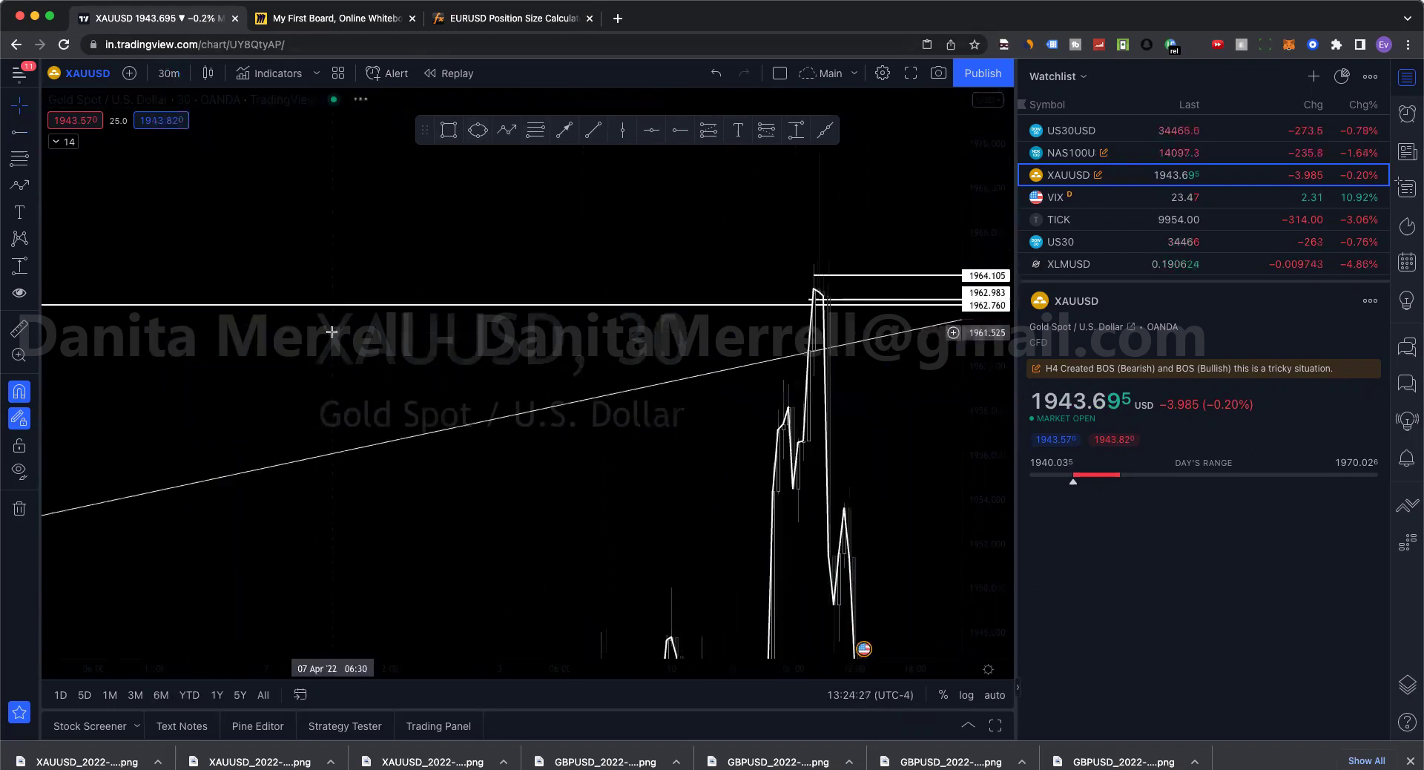
pyautogui.click(678, 138)
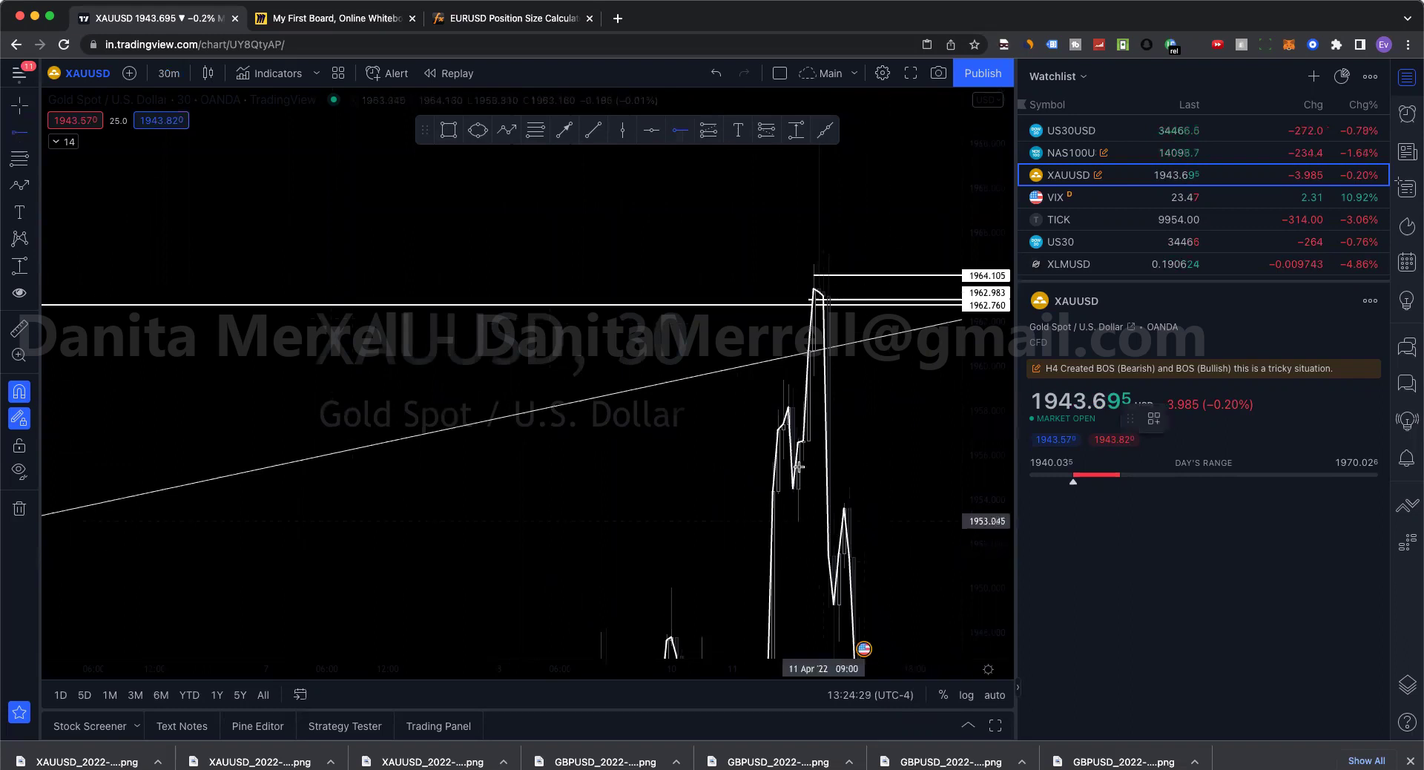
pyautogui.click(803, 443)
pyautogui.click(885, 406)
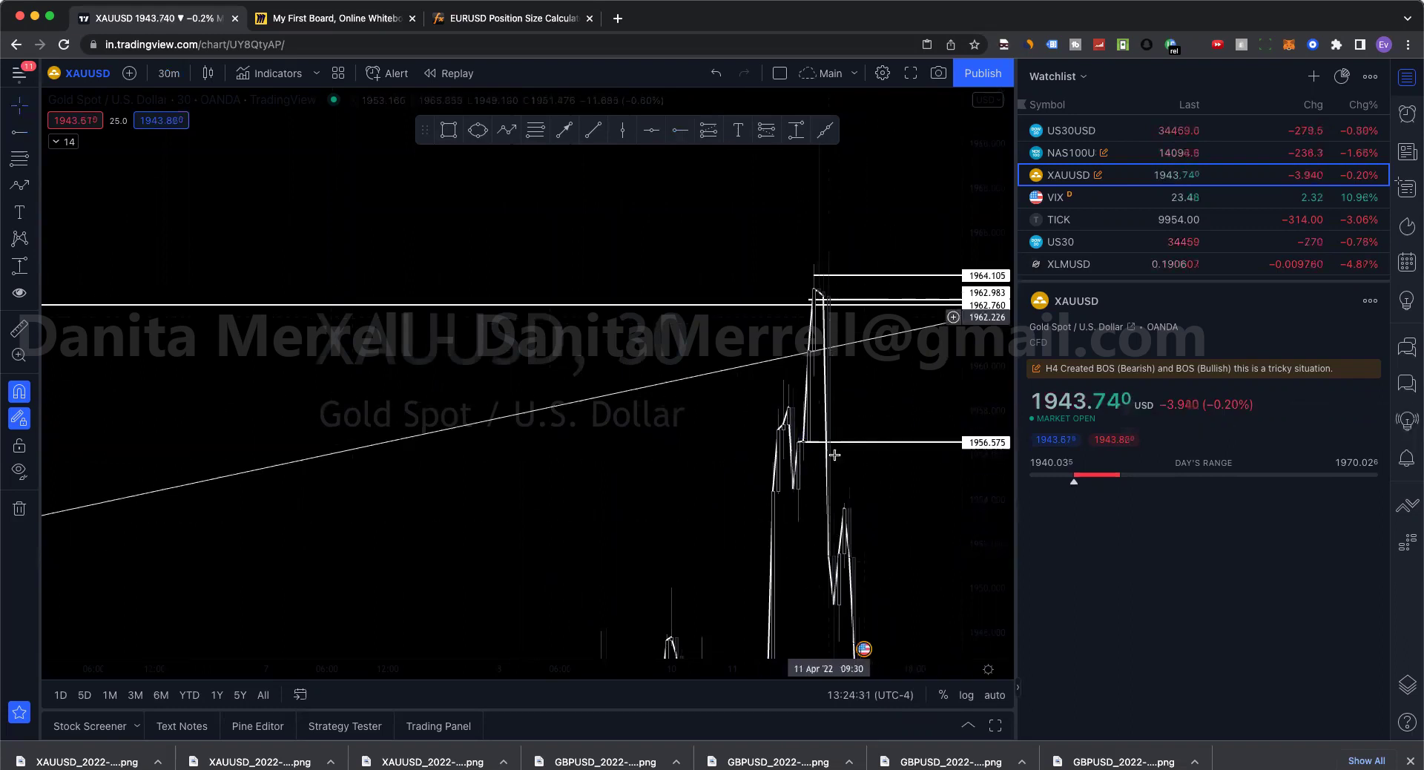
# - Consult the timeframe scheme on the Miro board, then return to TradingView and view XAUUSD on the 1-hour timeframe
pyautogui.click(367, 17)
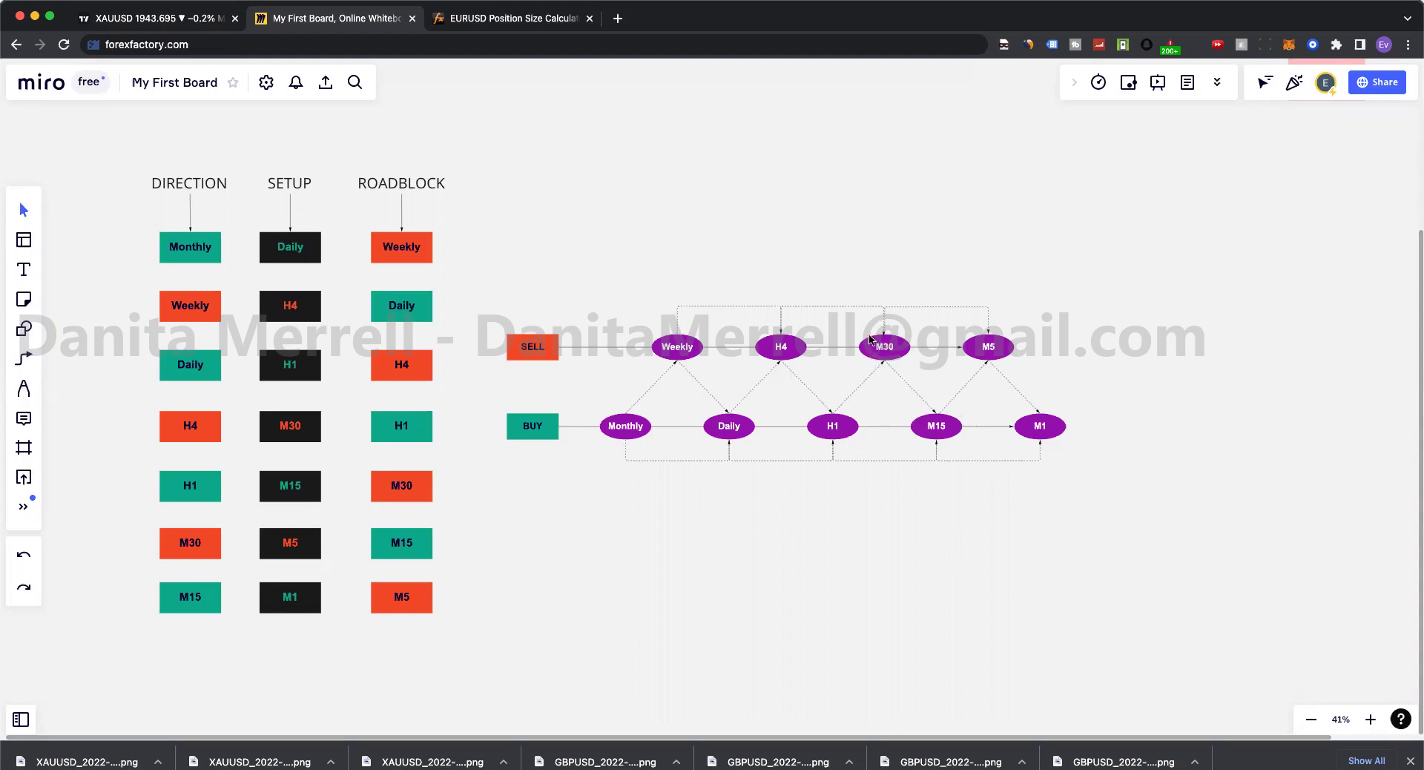
pyautogui.click(152, 18)
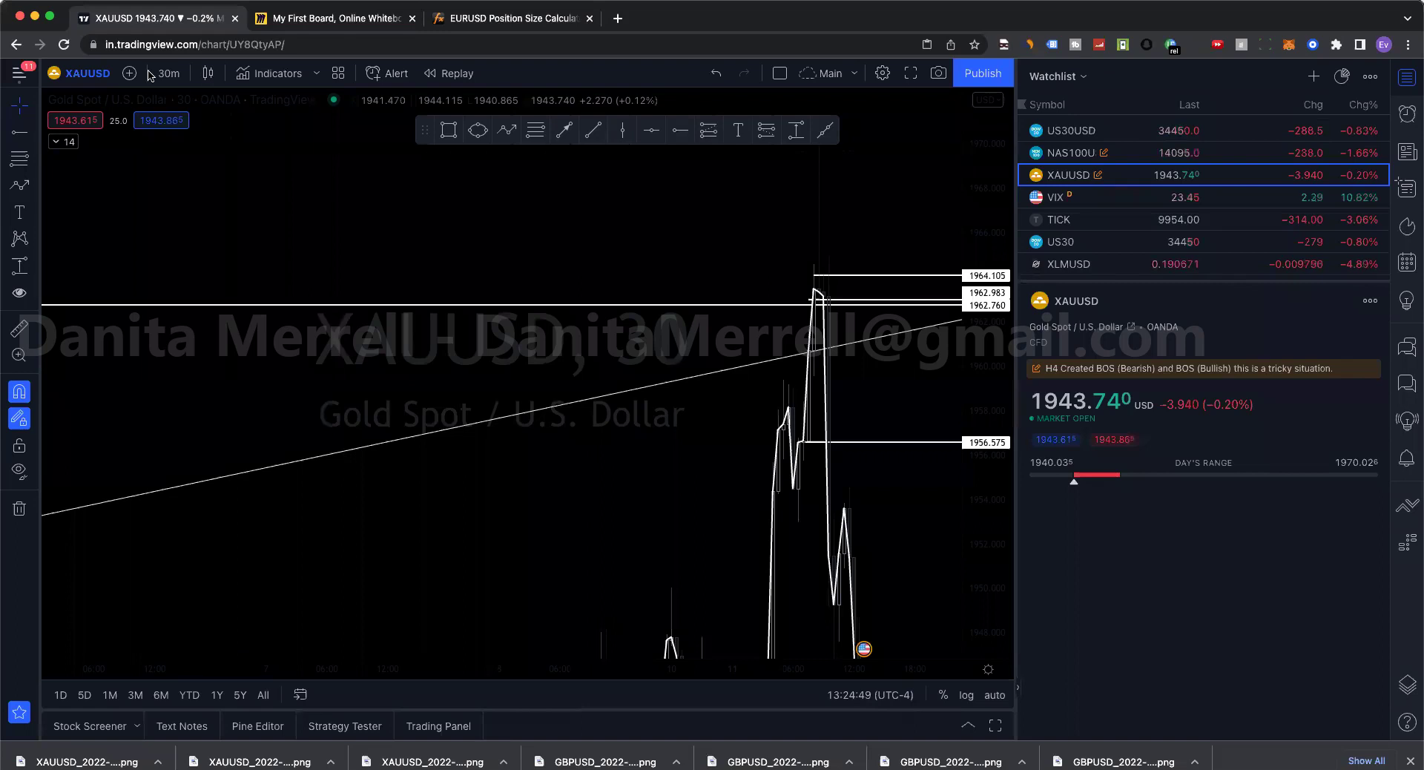
pyautogui.moveTo(603, 428); pyautogui.dragTo(507, 339)
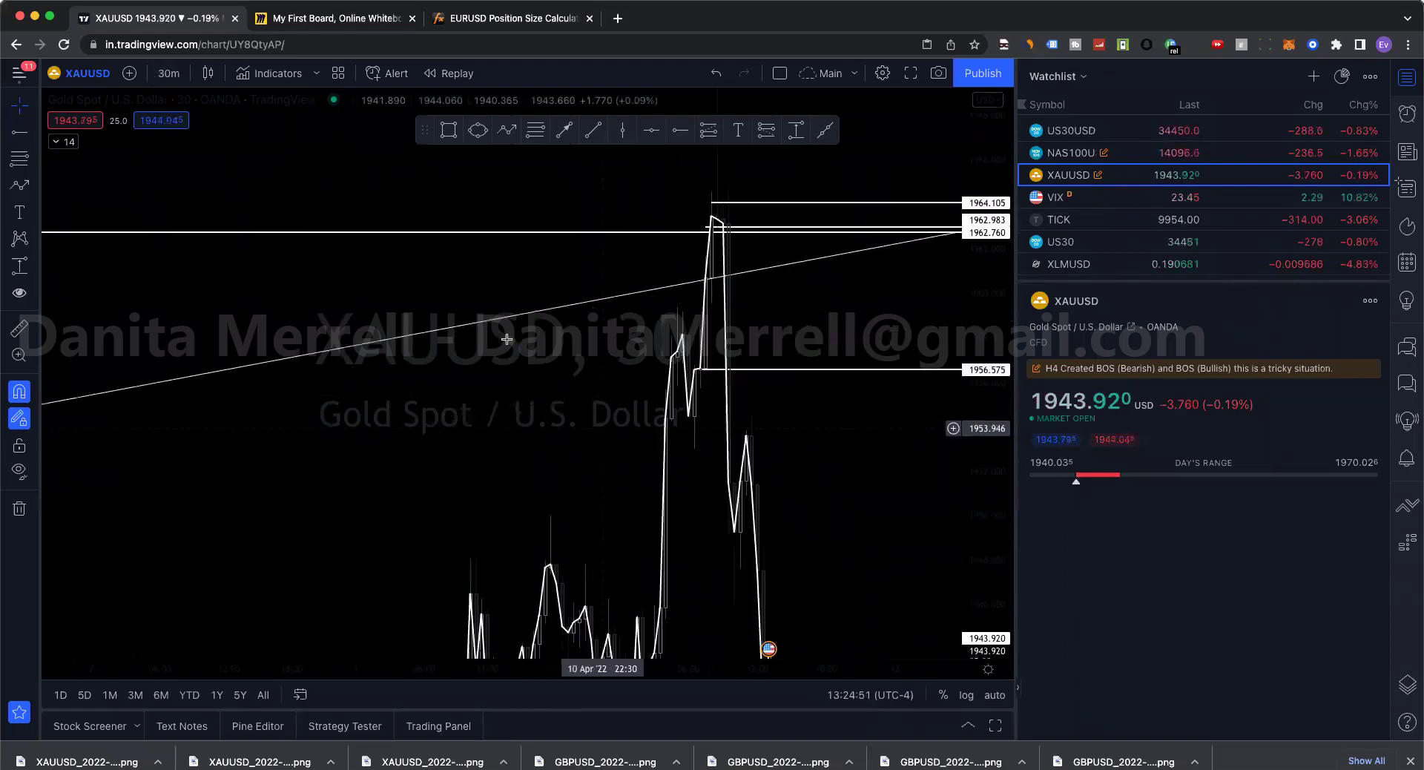
pyautogui.click(169, 73)
pyautogui.click(204, 345)
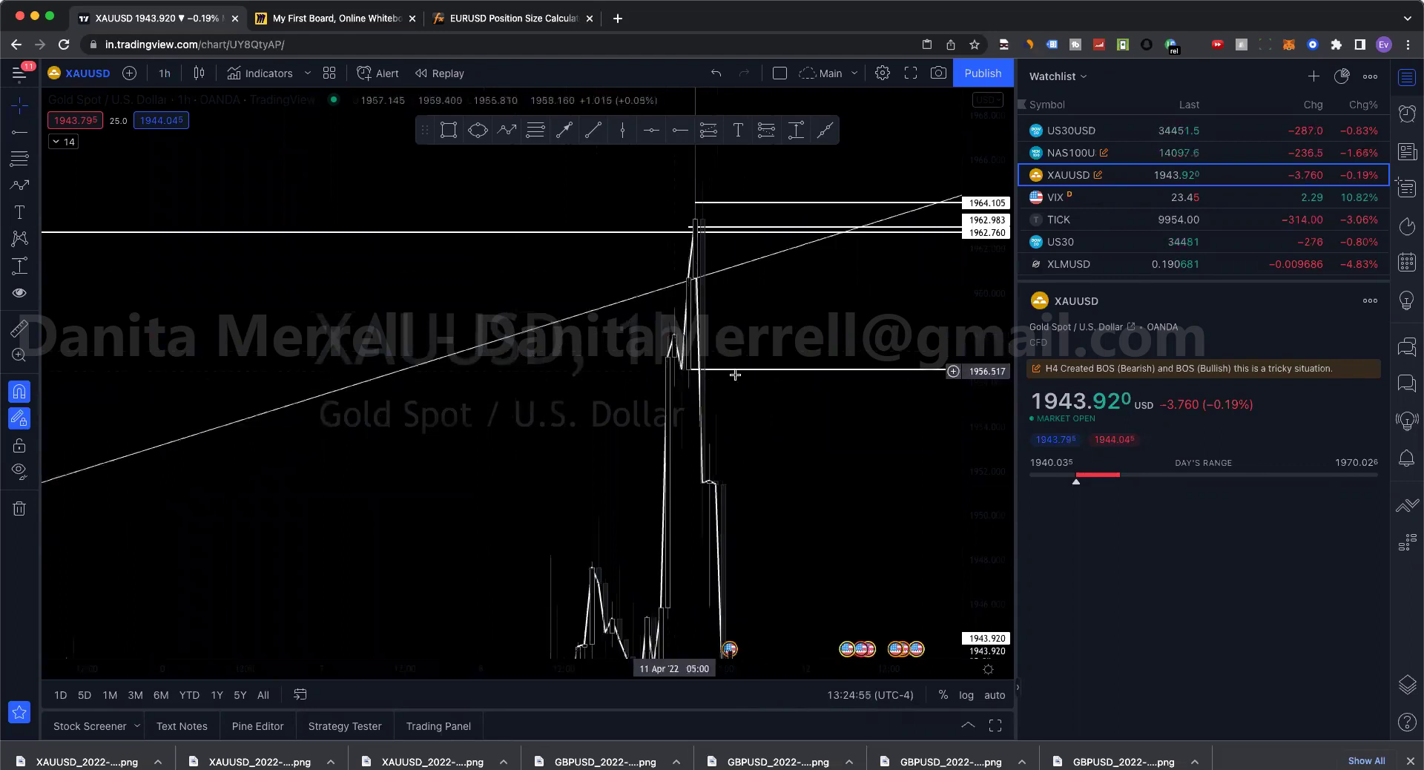
# - Recheck the Miro board's buy and sell timeframe scheme, then set the XAUUSD chart in TradingView to 4 hours
pyautogui.click(348, 19)
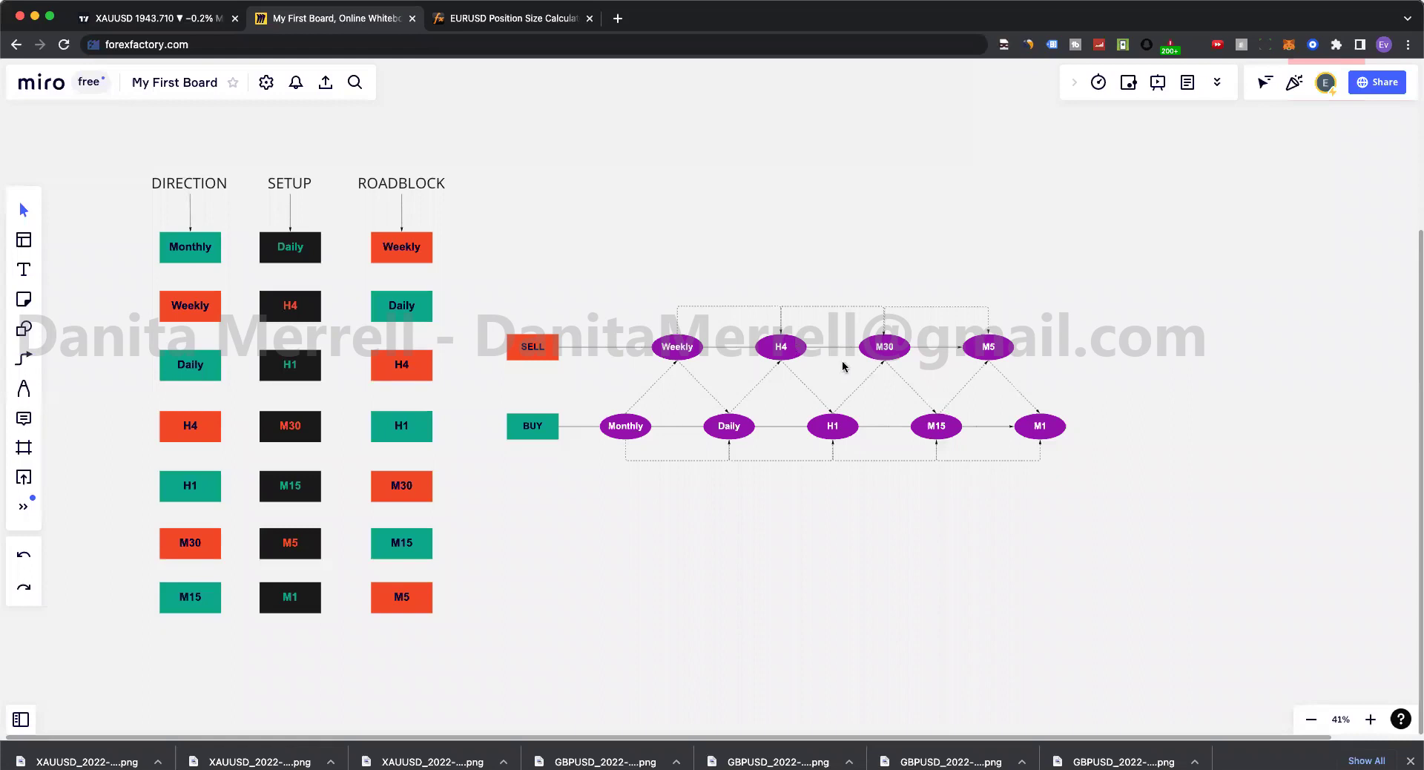
pyautogui.click(148, 22)
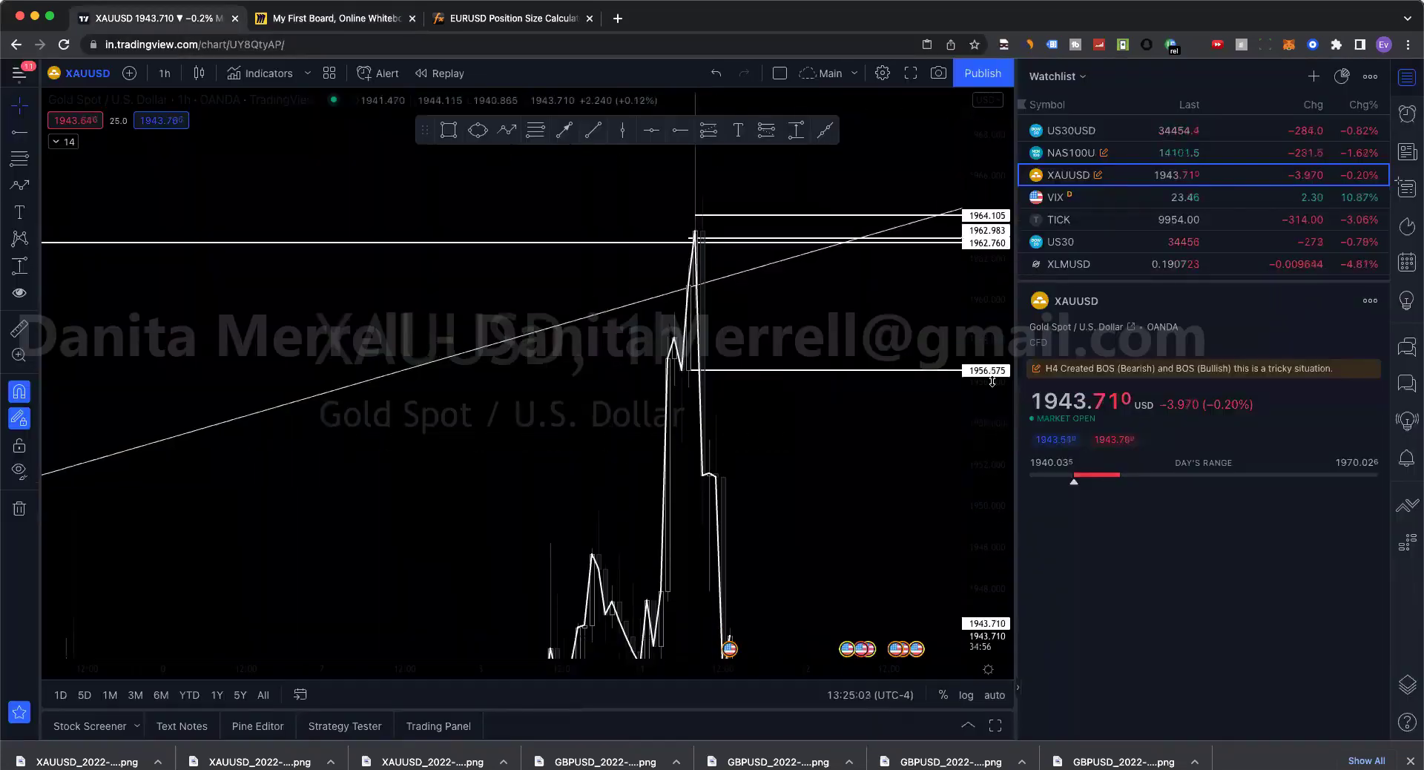
pyautogui.click(164, 73)
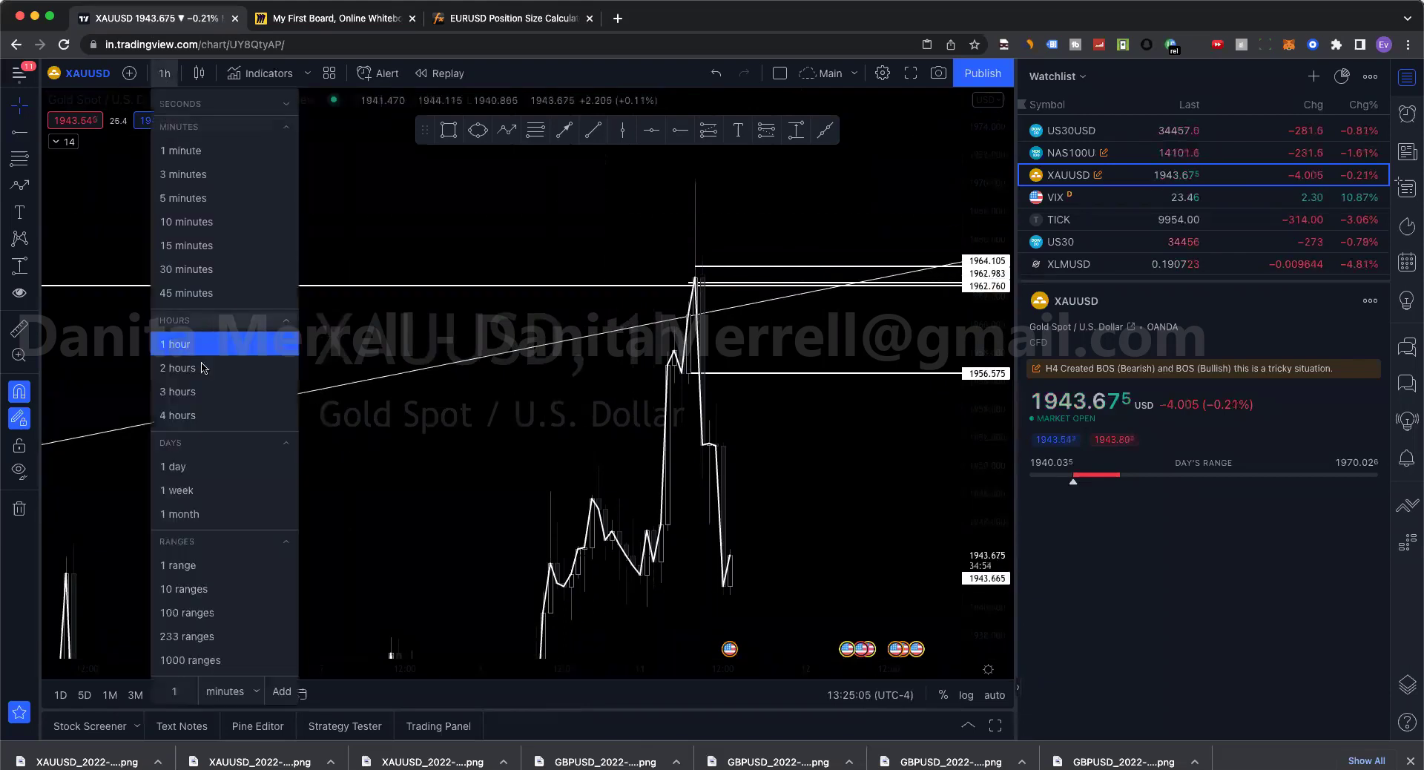
pyautogui.click(193, 414)
# - Place horizontal rays at 1947.680 from the 8 April high and at 1942.285 from the 10 April low
pyautogui.scroll(4, 260, 367)
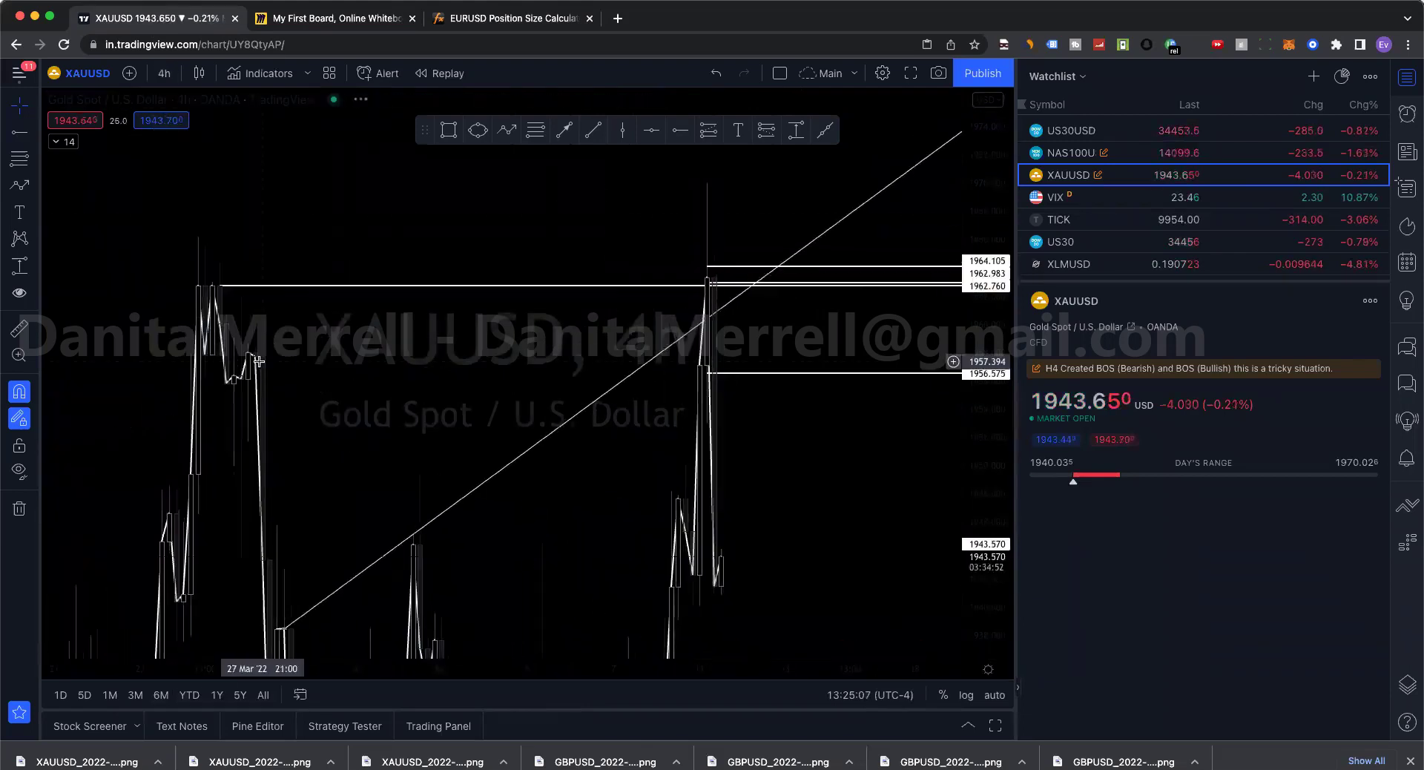
pyautogui.click(679, 130)
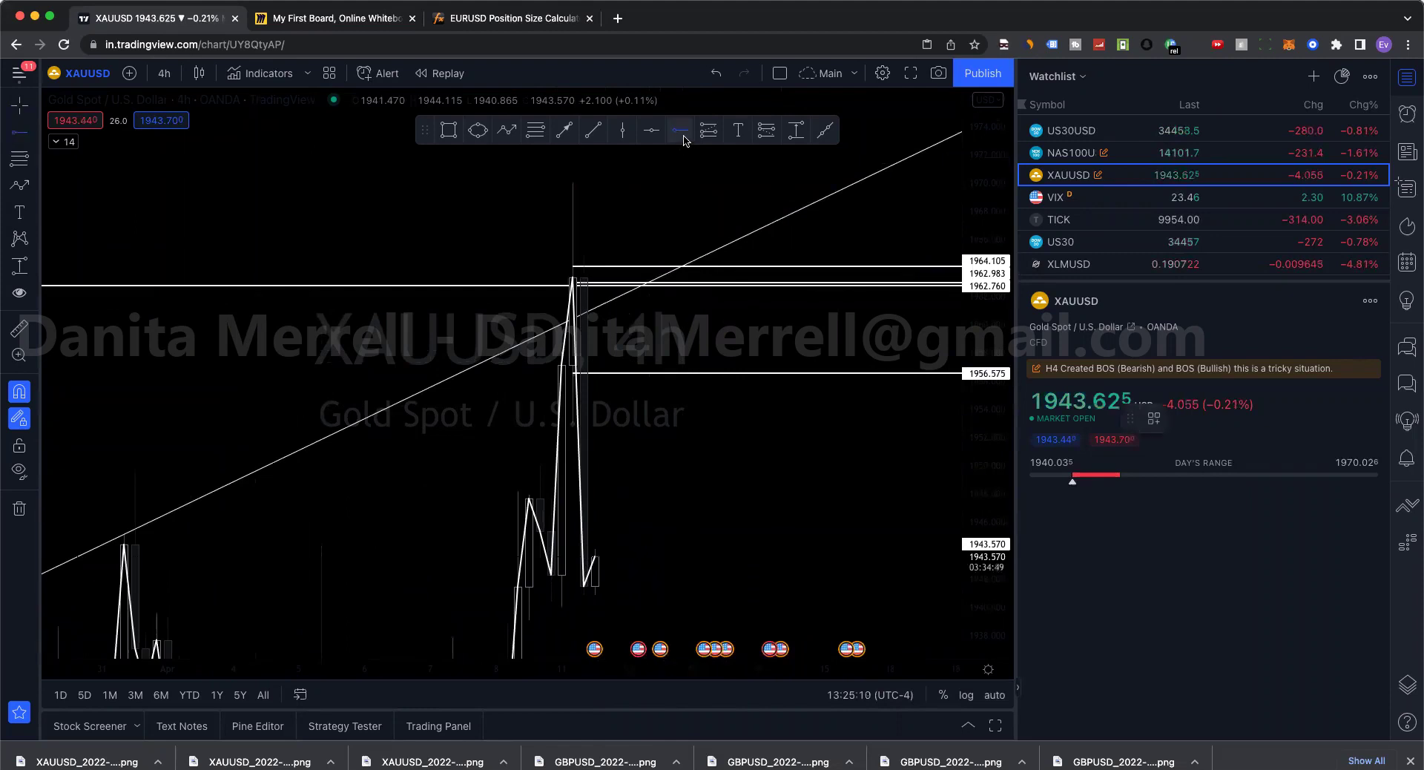
pyautogui.click(526, 498)
pyautogui.click(551, 575)
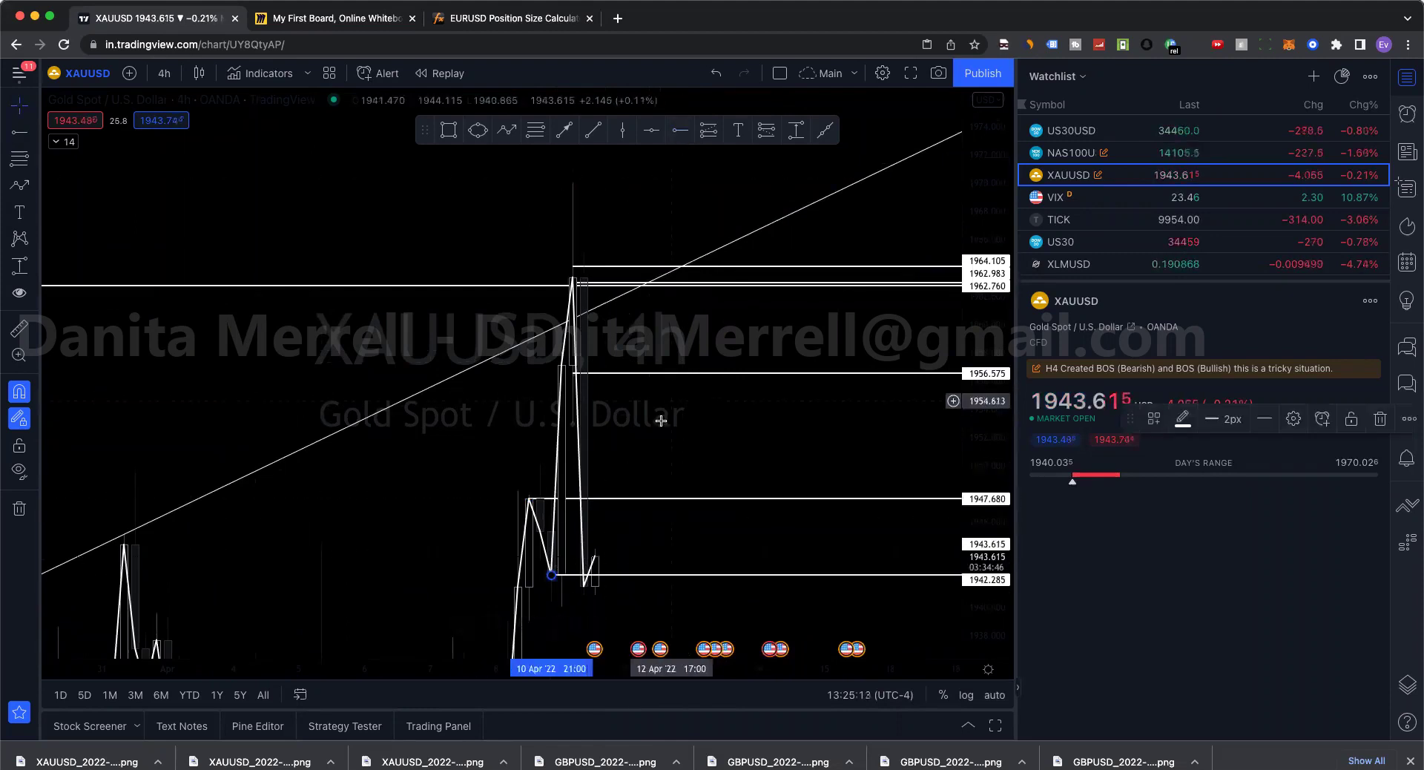
pyautogui.press('Escape')
pyautogui.moveTo(777, 459); pyautogui.dragTo(715, 354)
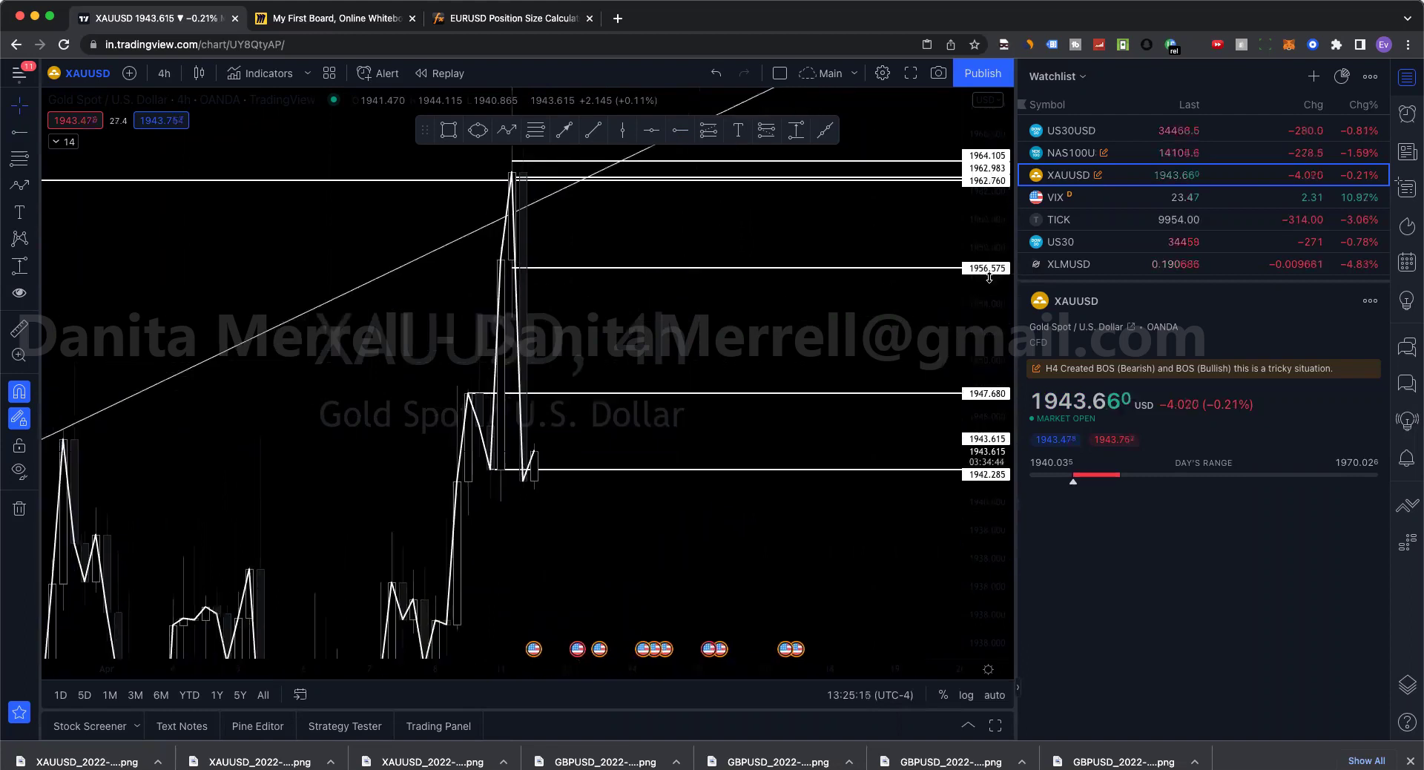
pyautogui.moveTo(1008, 239); pyautogui.dragTo(1003, 449)
pyautogui.scroll(-6, 801, 343)
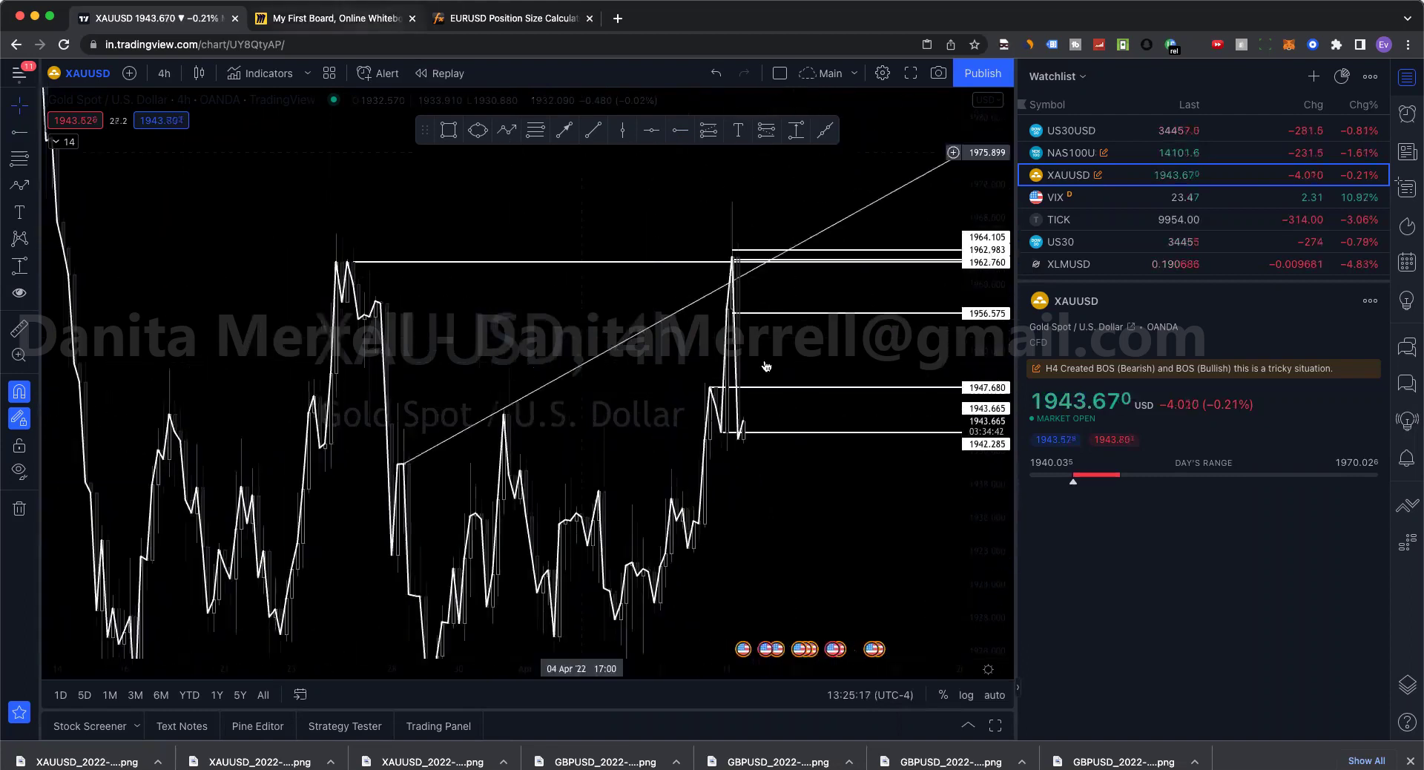
# - Consult the timeframe scheme on the Miro board, then return to TradingView and set XAUUSD to 1 day
pyautogui.click(347, 16)
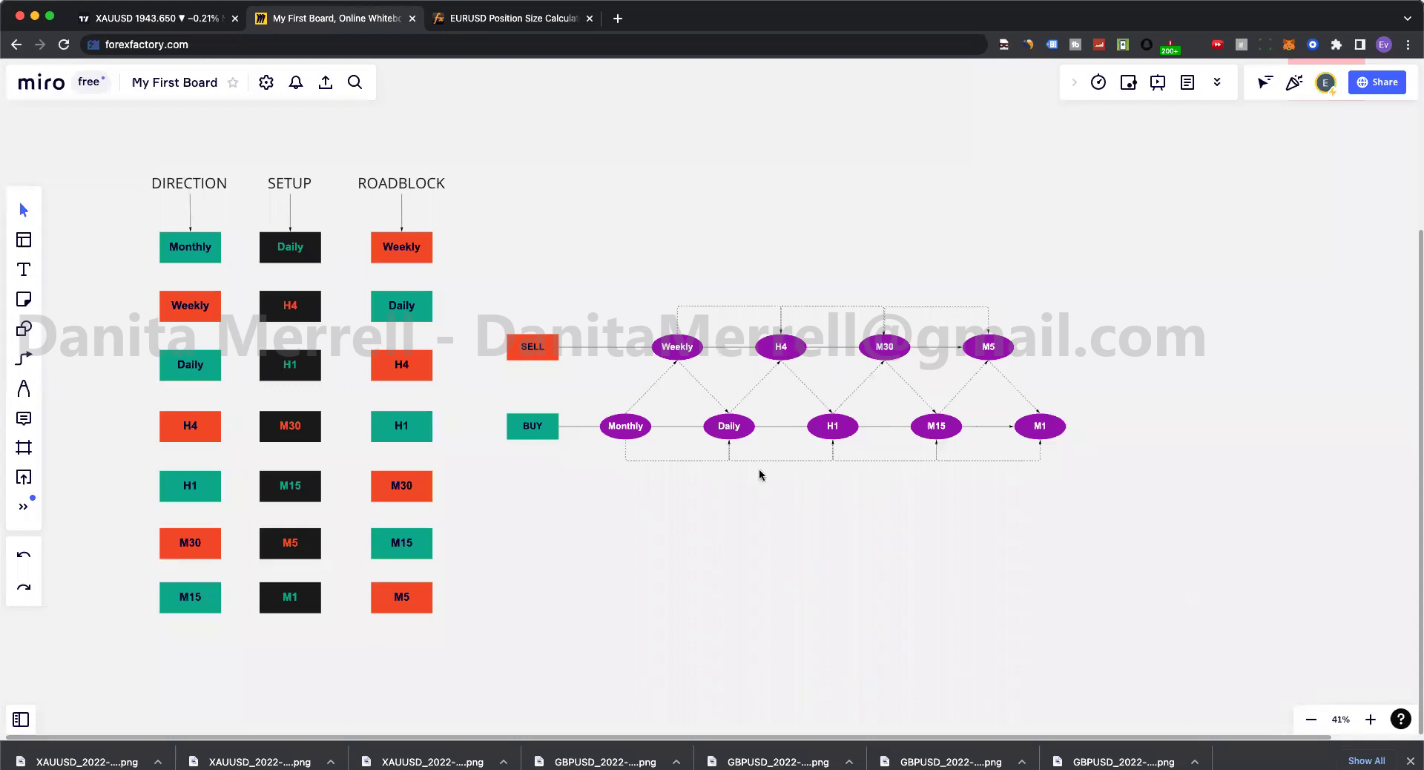
pyautogui.click(124, 22)
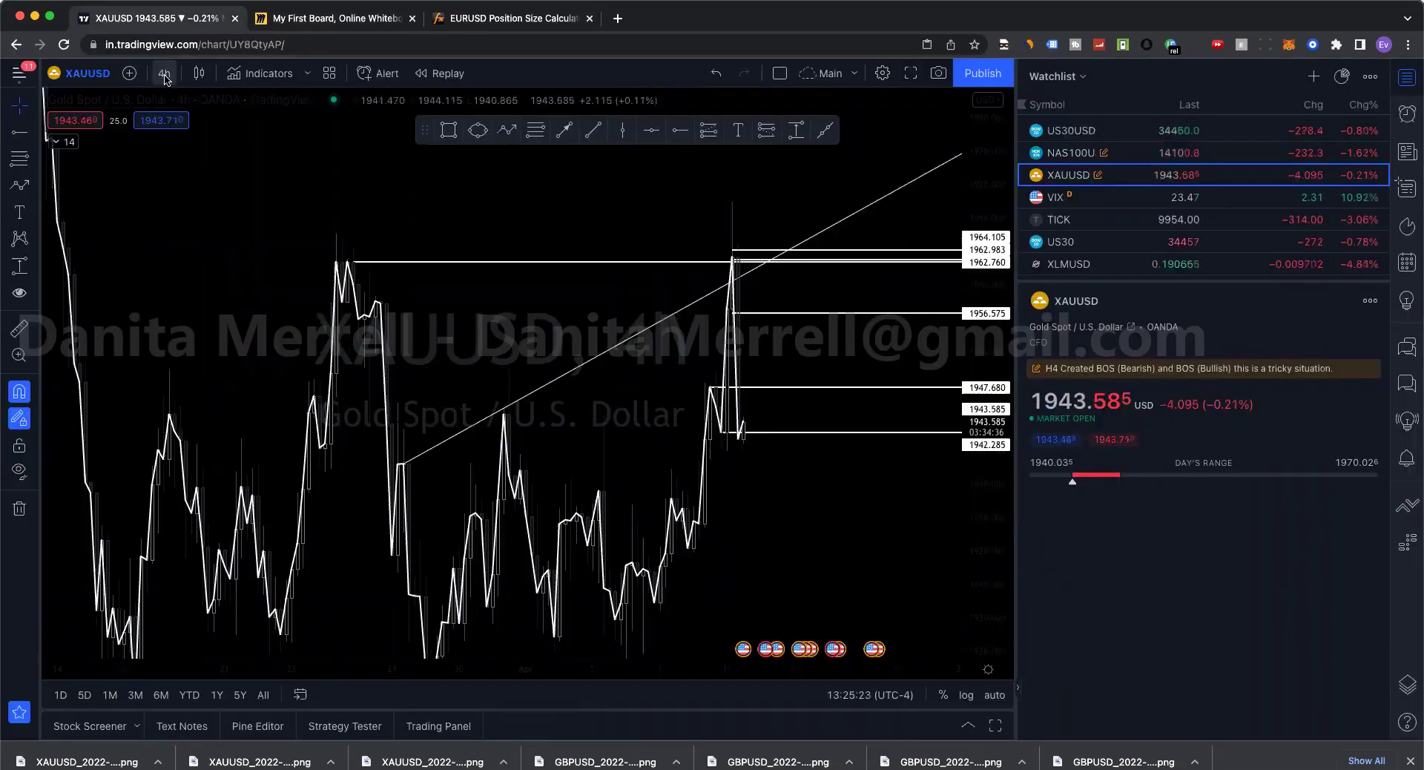
pyautogui.click(164, 72)
pyautogui.click(177, 466)
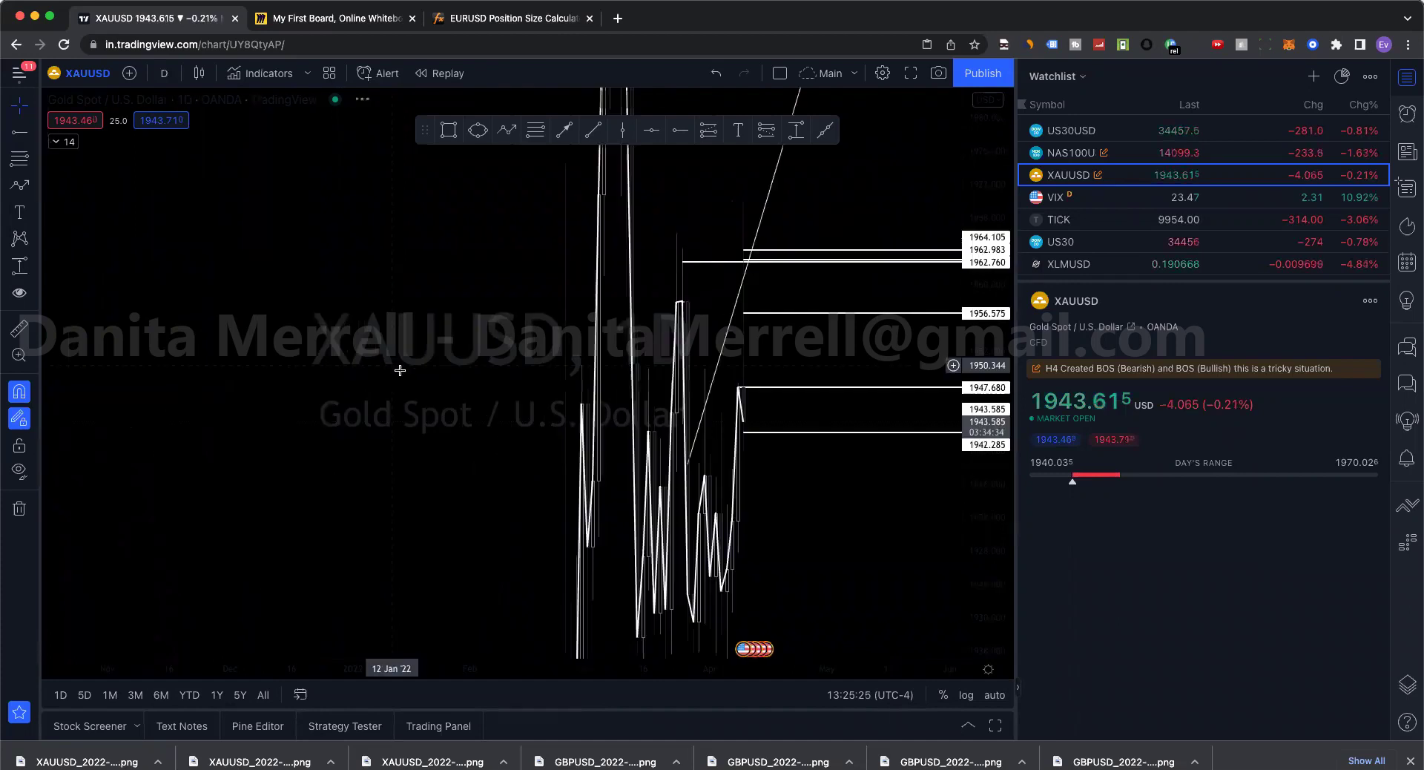
# - Place a horizontal ray at 1937.100 from the daily swing high just before April
pyautogui.click(680, 131)
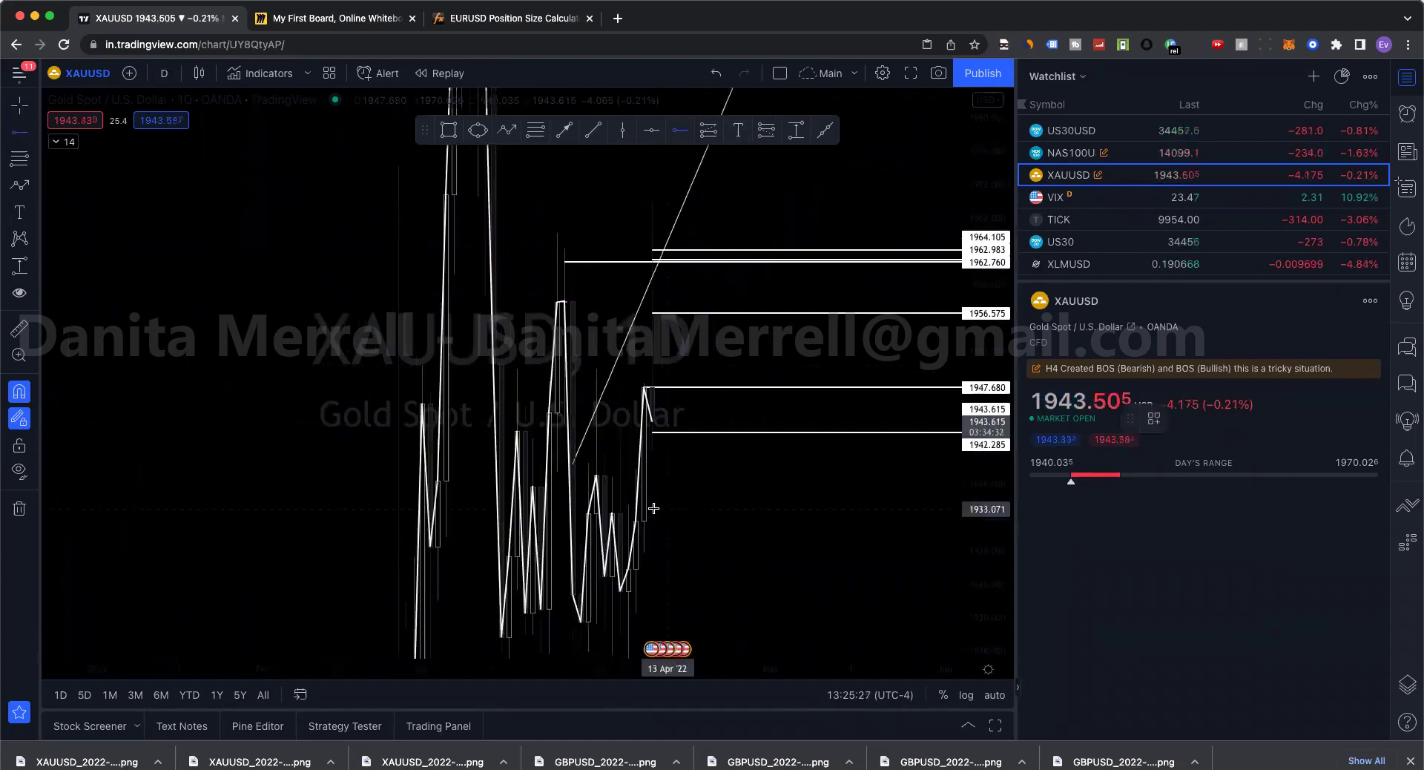
pyautogui.click(593, 476)
pyautogui.hscroll(1, 668, 408)
# - Compare the marked XAUUSD daily chart with the direction, setup and roadblock scheme on the Miro board
pyautogui.hotkey('ctrl', 'Tab')
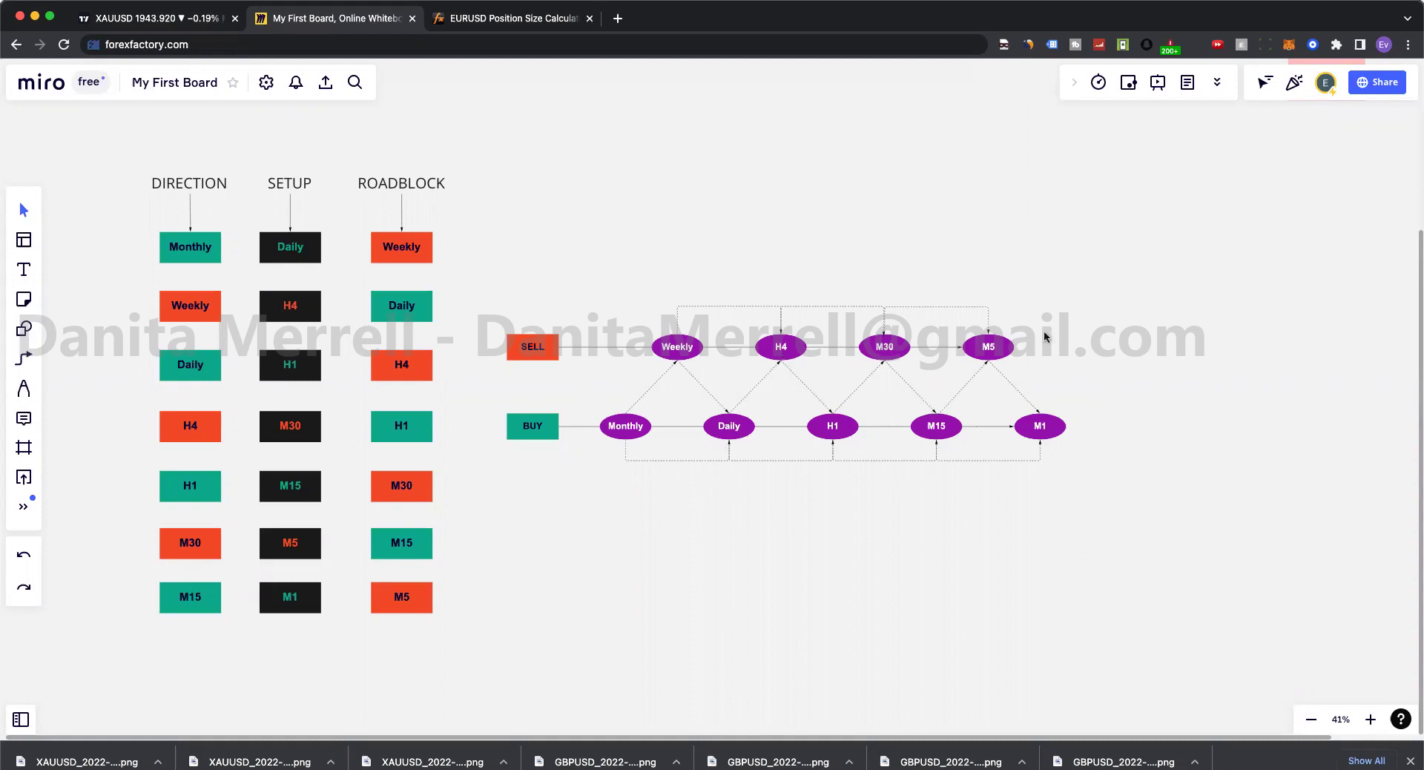
pyautogui.click(148, 18)
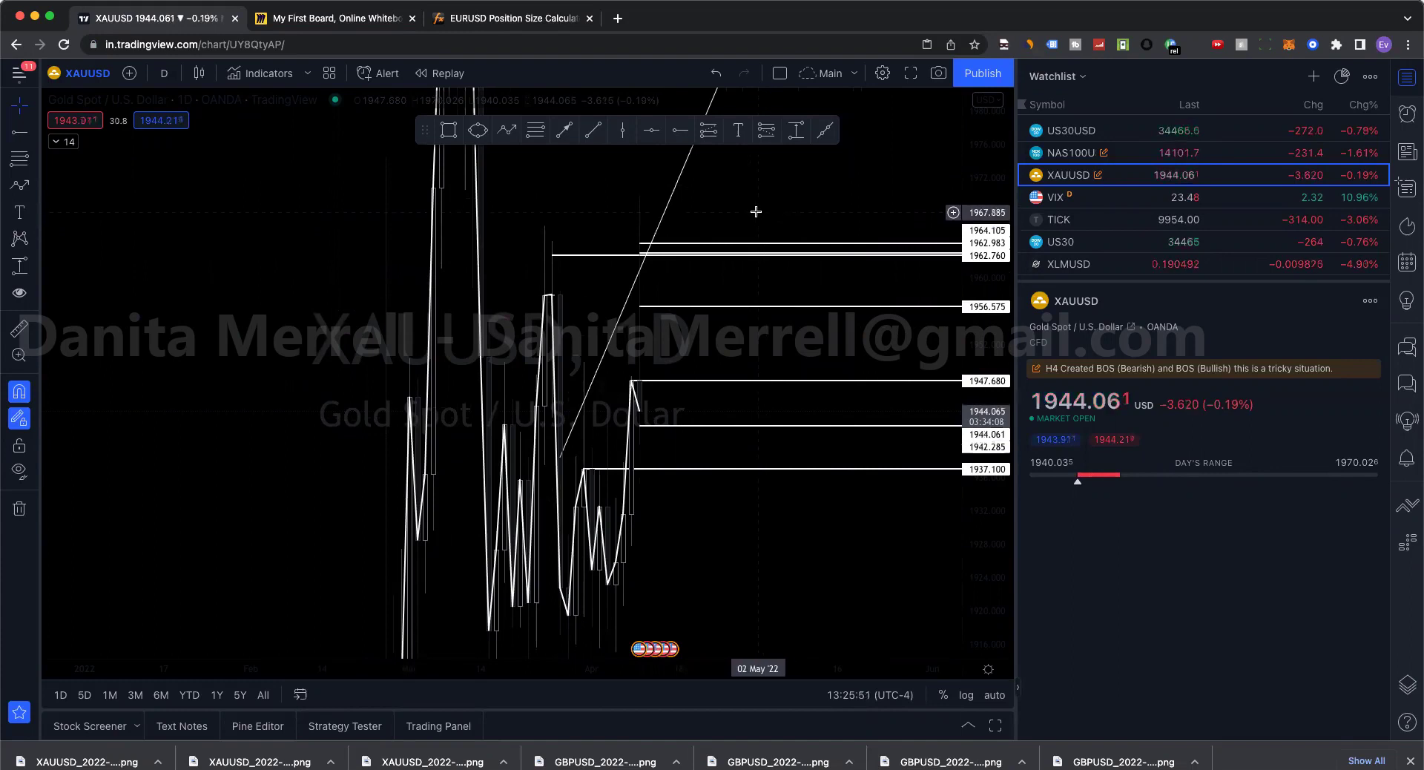
pyautogui.click(304, 16)
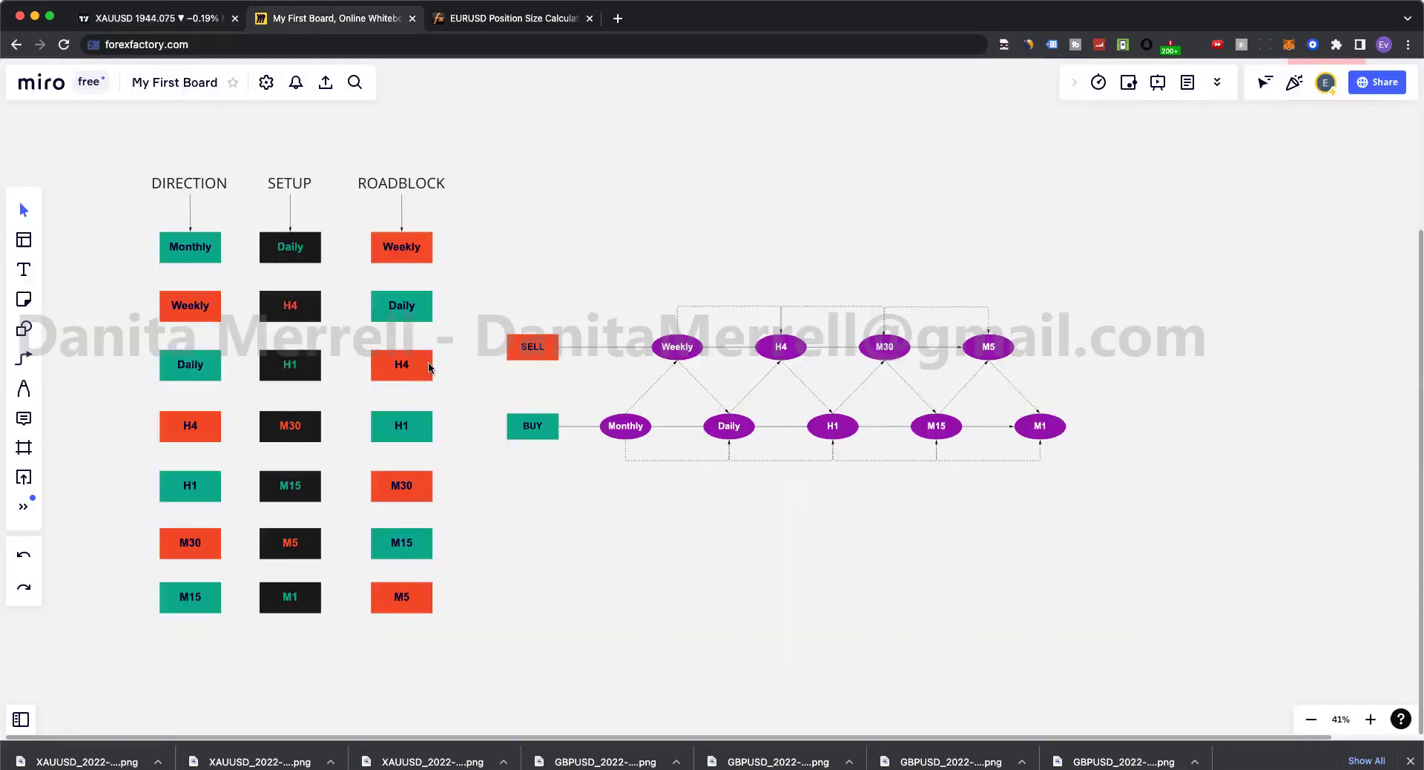